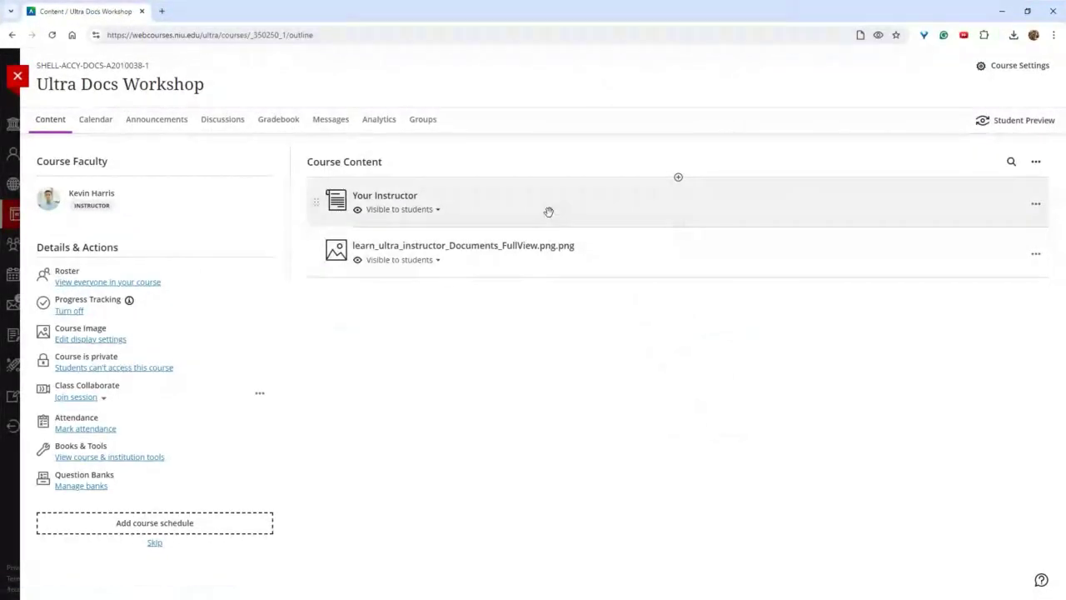
Open the Your Instructor document and review its sections from Instructor Information through the introduction video placeholder
left_click(492, 203)
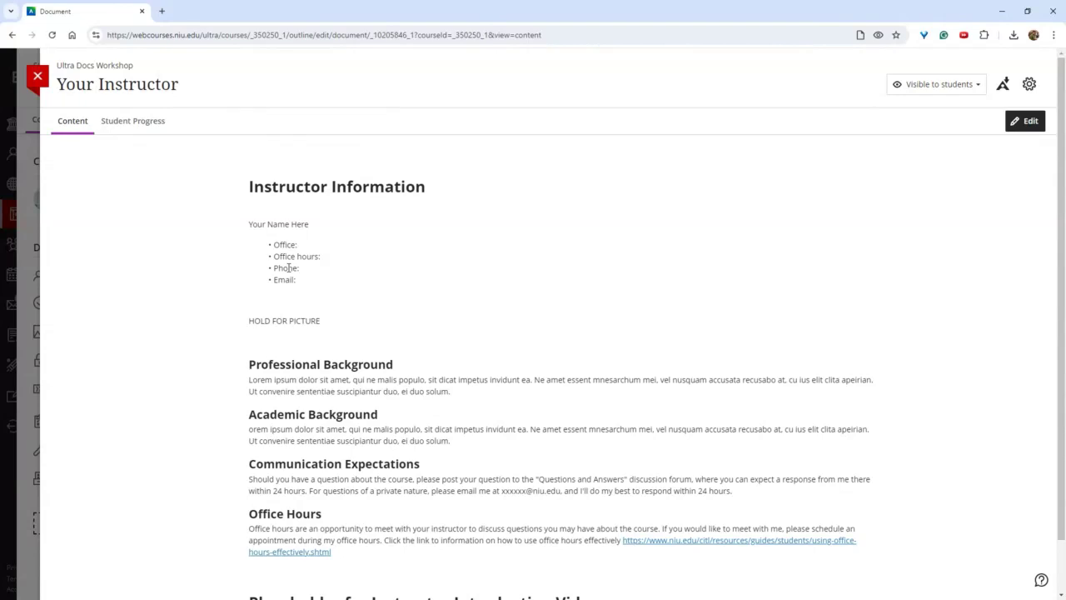
scroll(287, 267, "down", 1)
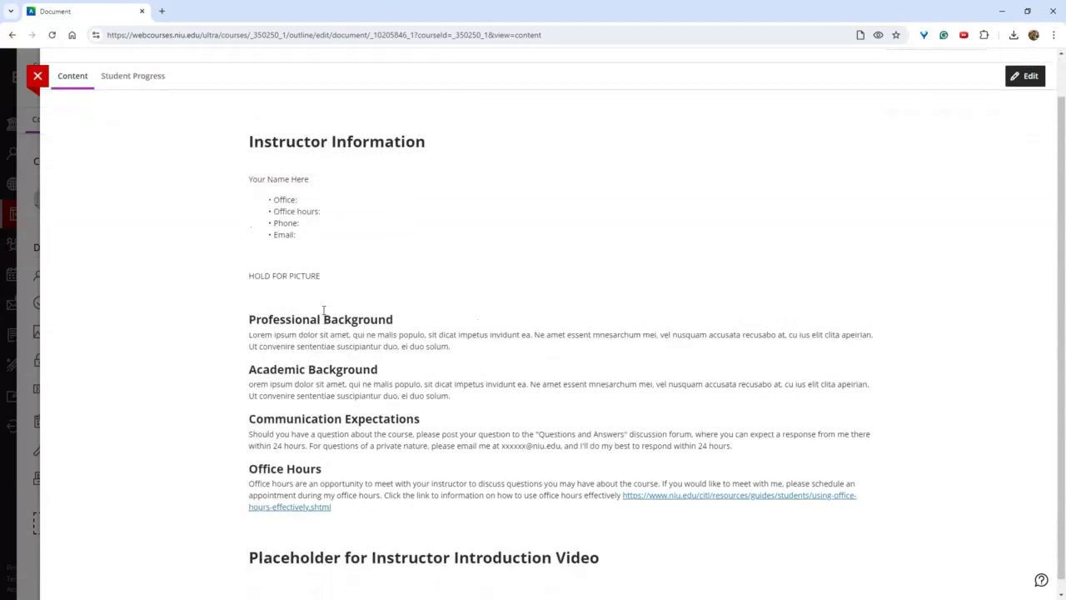
scroll(333, 292, "up", 1)
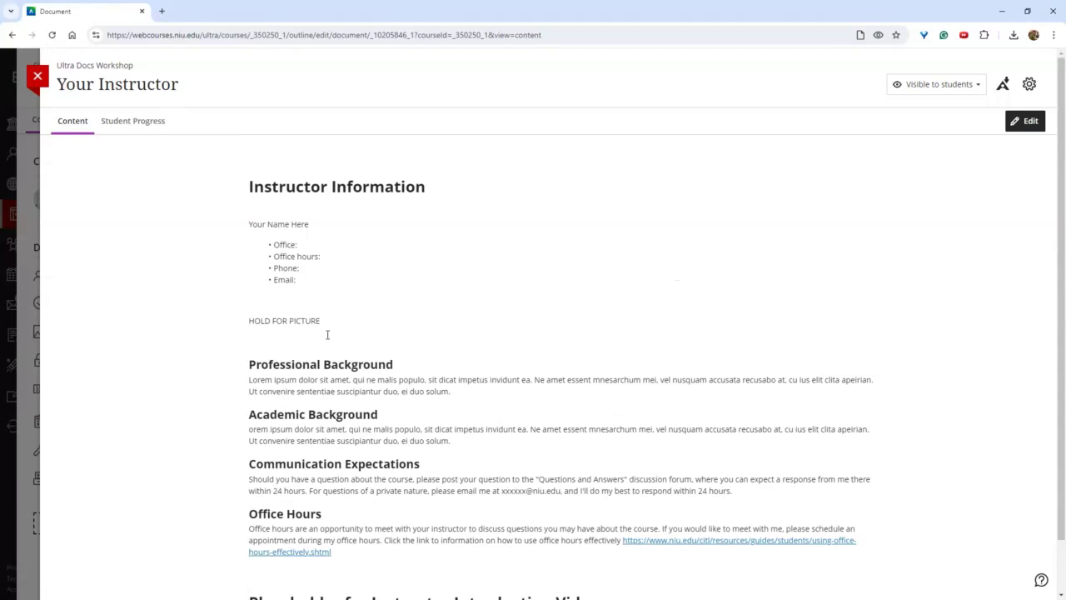
scroll(416, 300, "down", 1)
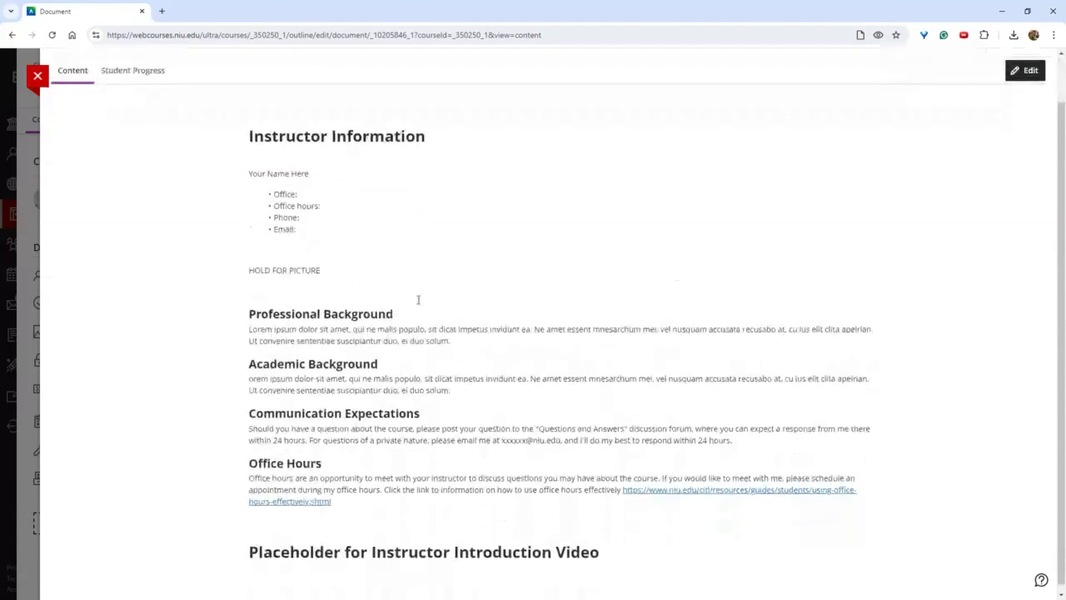
scroll(417, 300, "up", 1)
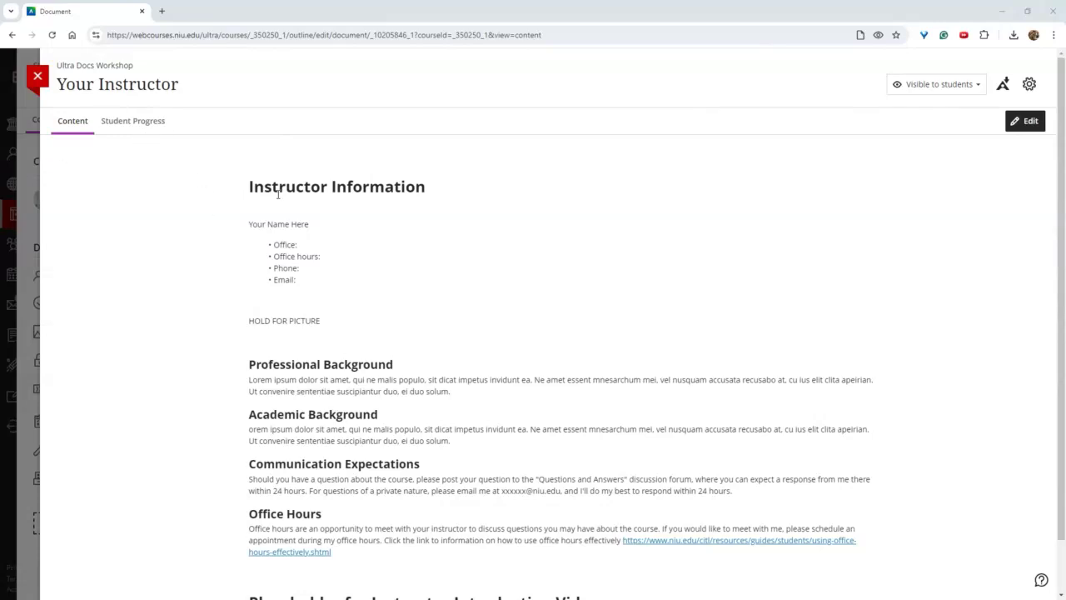
scroll(238, 230, "down", 1)
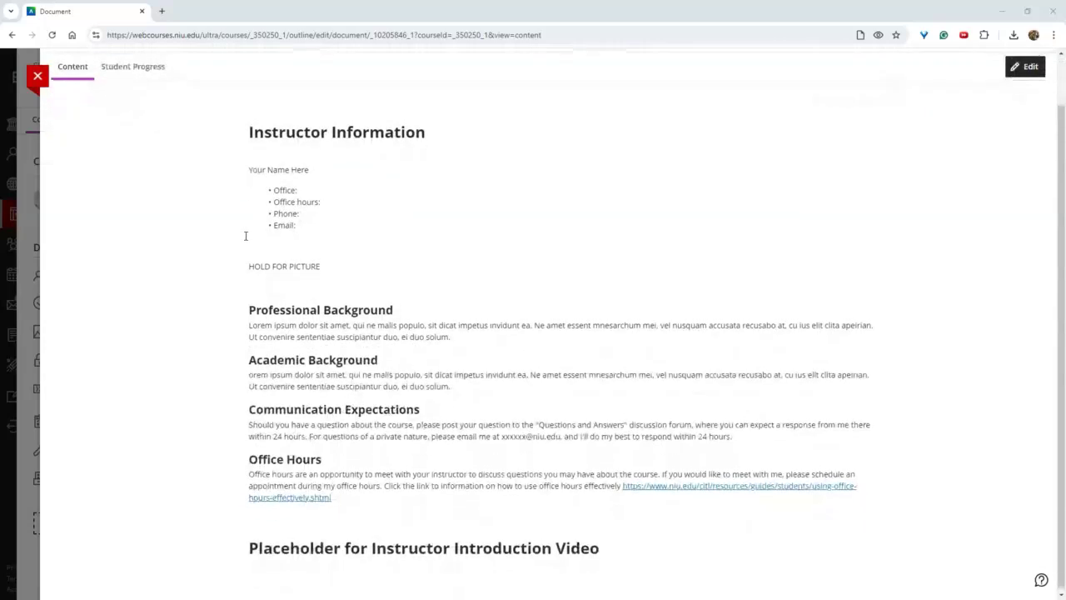
scroll(244, 236, "up", 1)
scroll(350, 297, "down", 1)
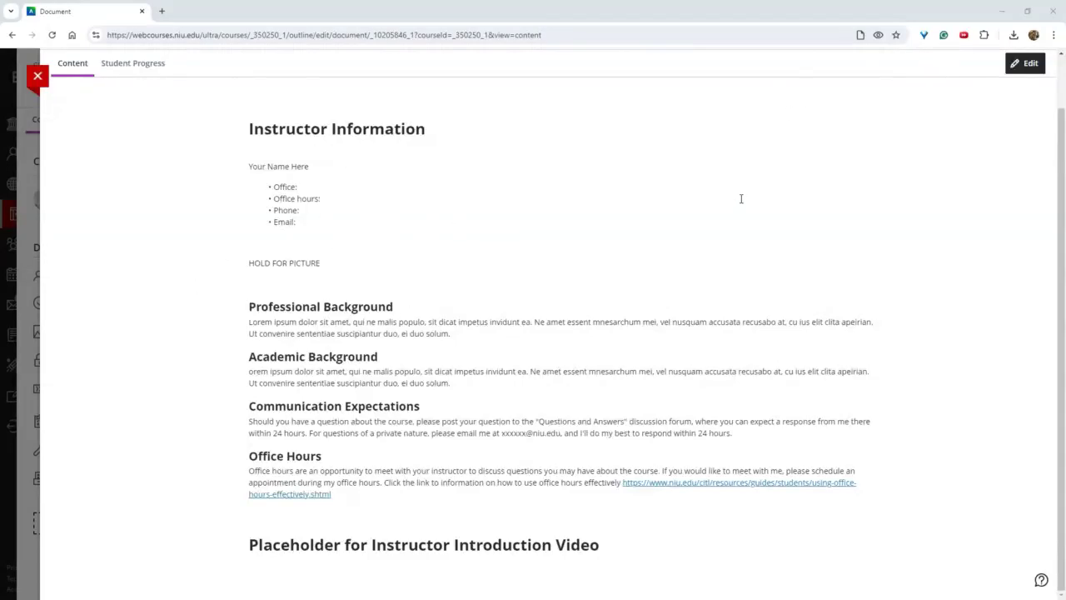
scroll(1040, 95, "up", 1)
Try narrowing the Instructor Information block to about a quarter, and to about three quarters, of the page width; close without saving
left_click(1021, 119)
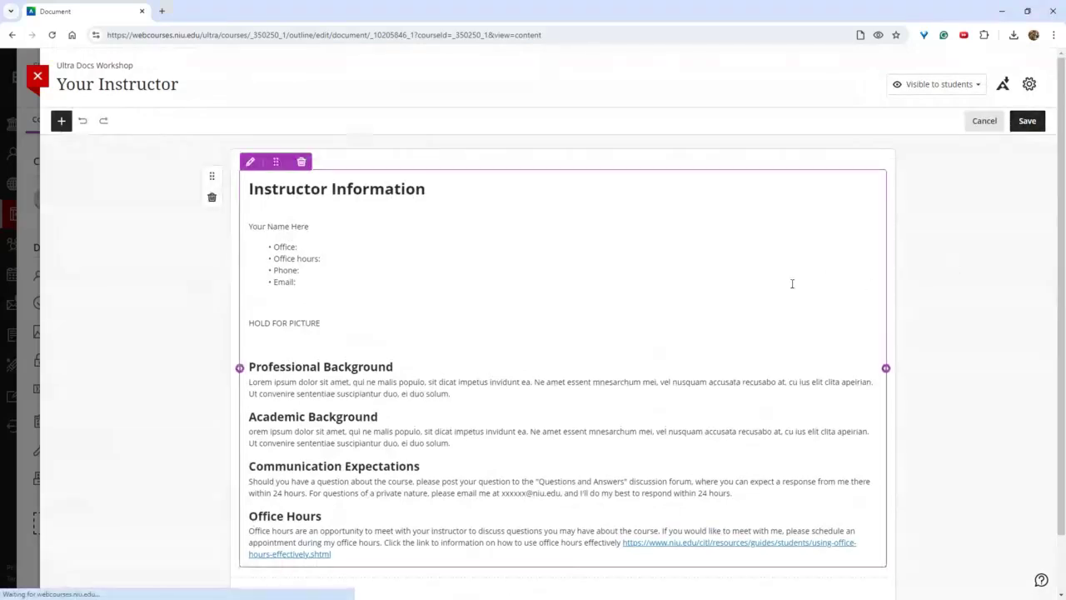
left_click_drag(886, 368, 399, 425)
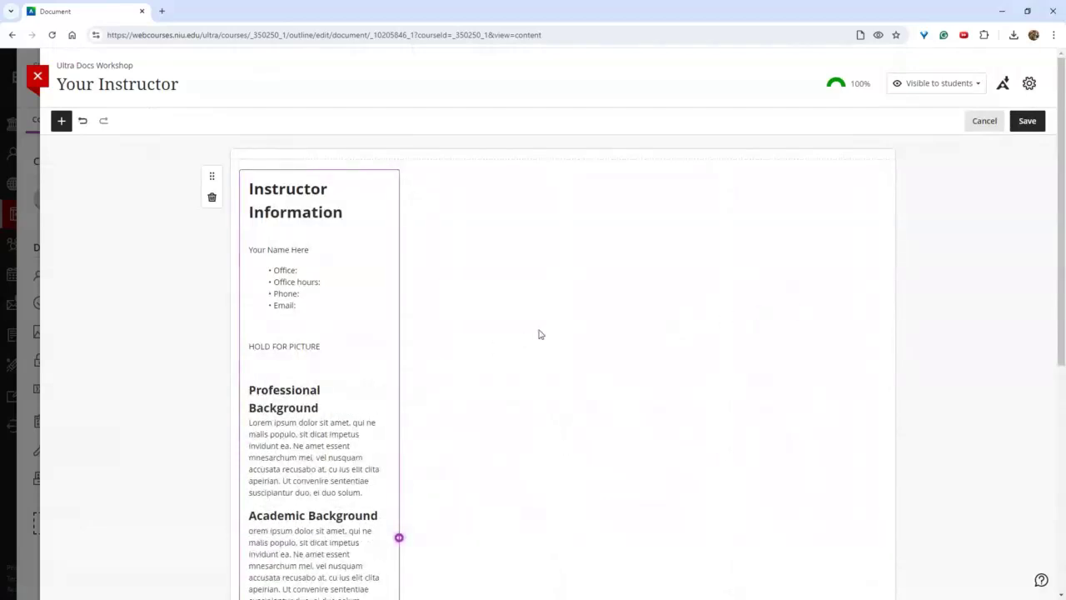
left_click_drag(402, 544, 725, 483)
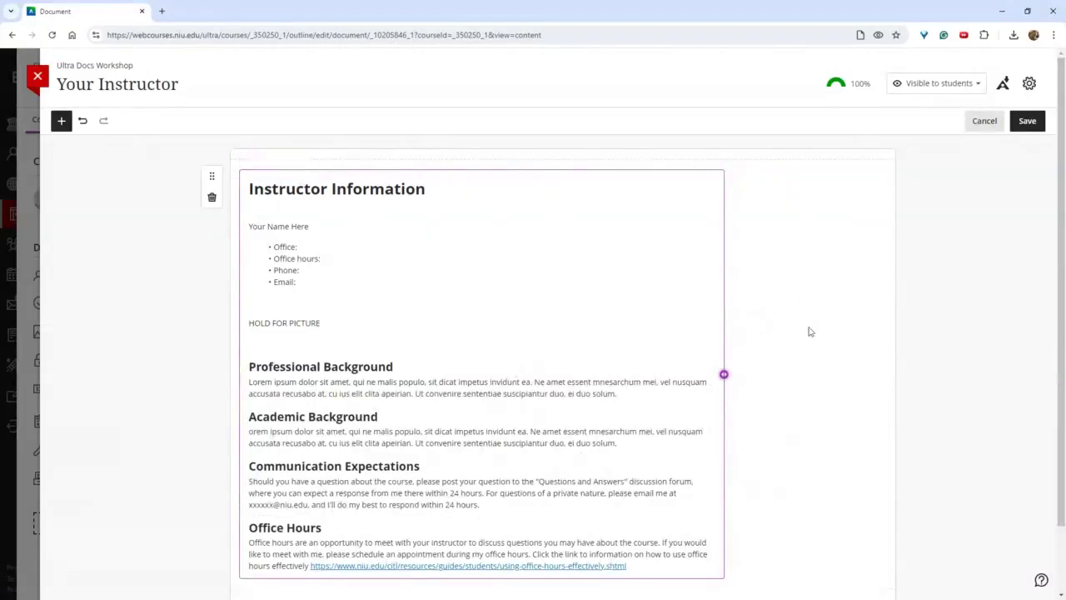
scroll(692, 353, "down", 2)
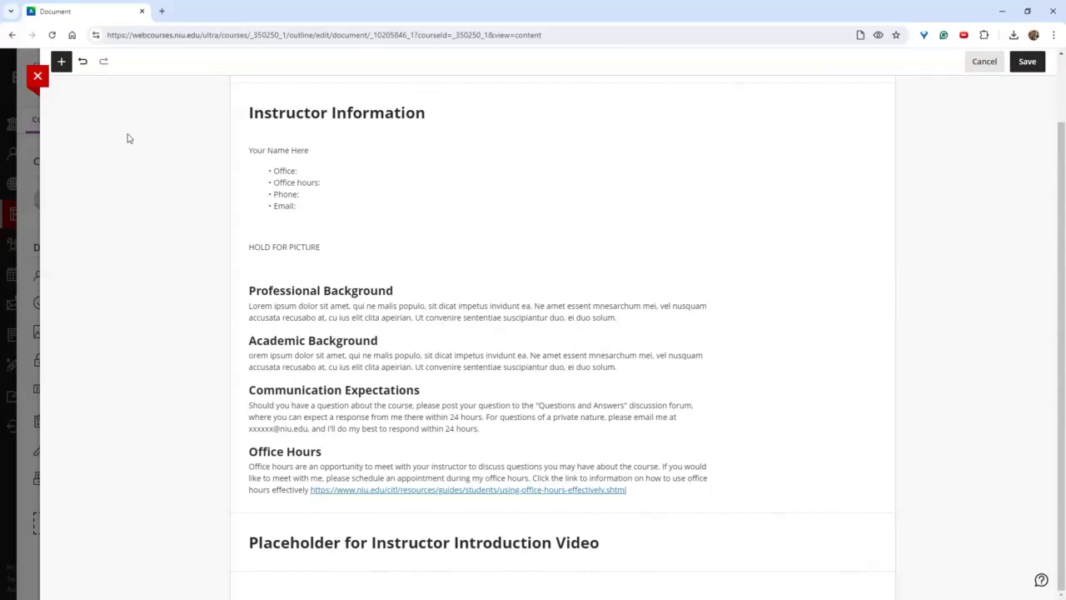
left_click(37, 76)
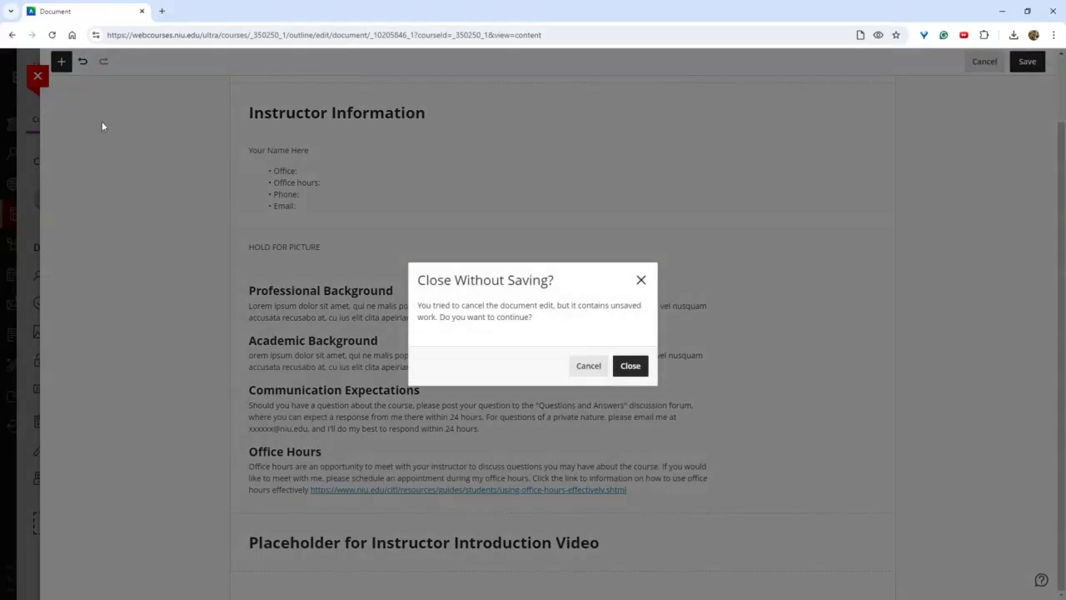
left_click(622, 365)
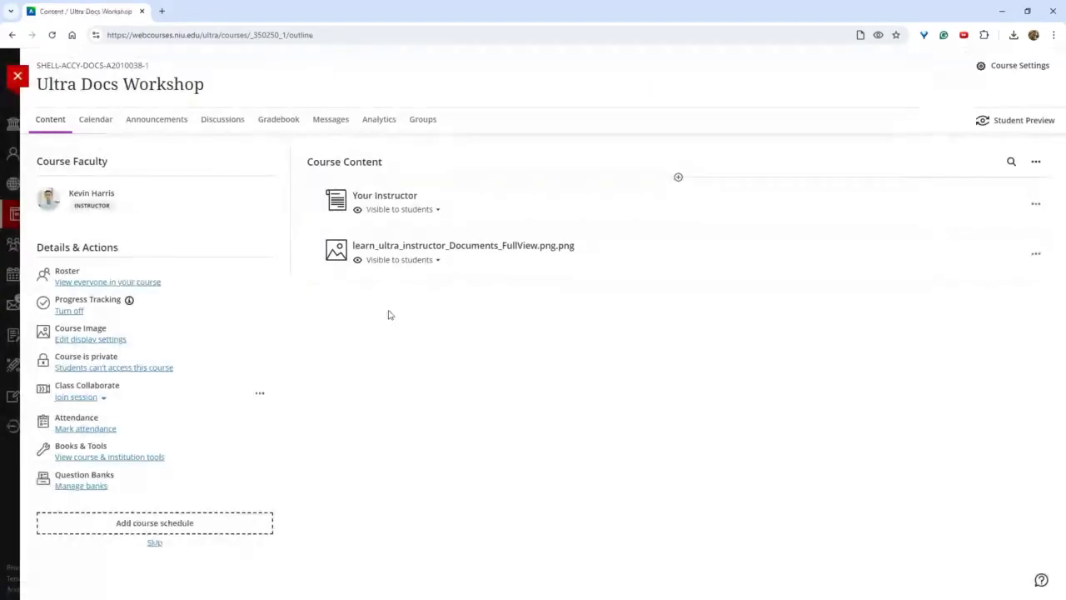
Open learn_ultra_instructor_Documents_FullView.png.png and examine how the sample module page arranges its text sections and images
left_click(507, 250)
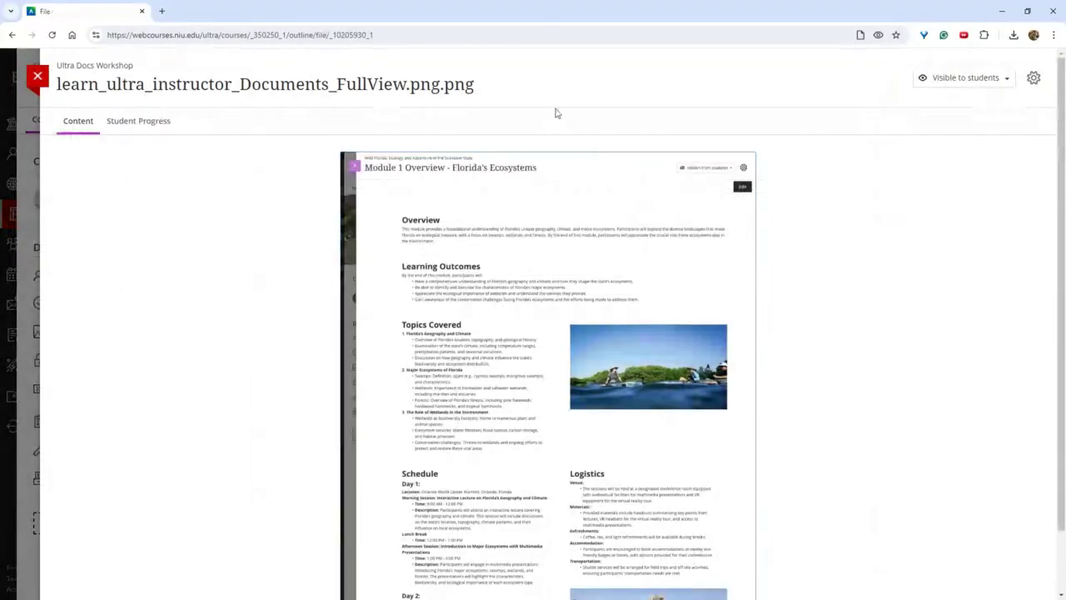
scroll(548, 289, "down", 1)
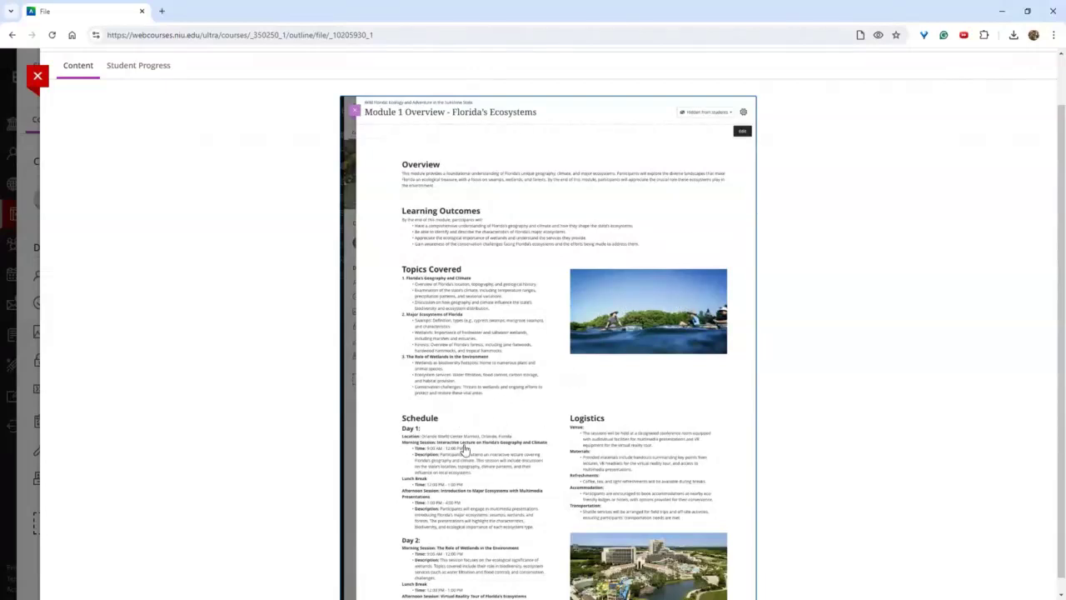
scroll(464, 450, "down", 1)
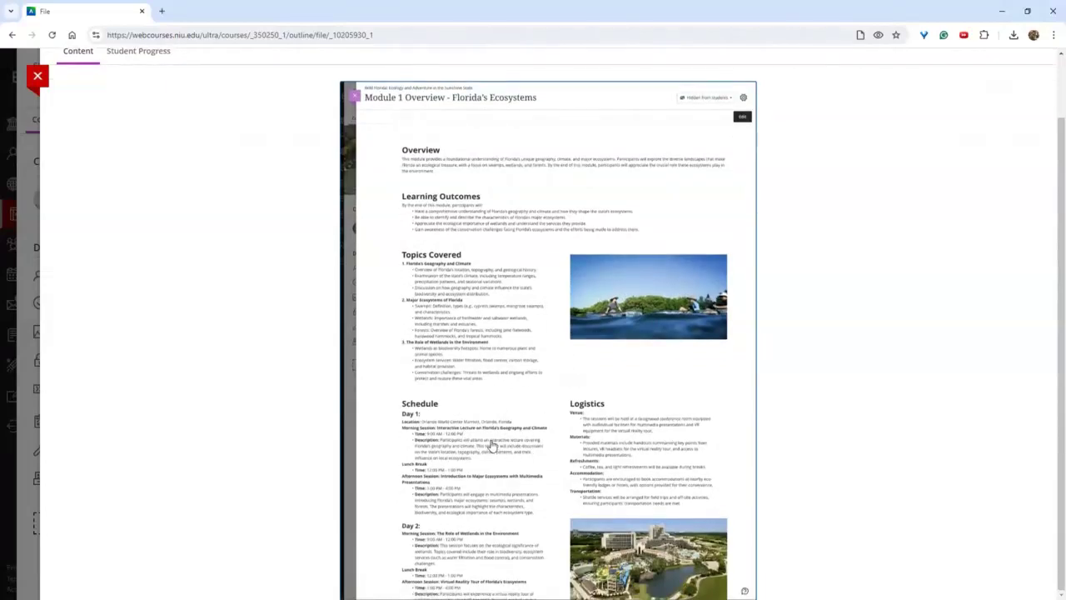
scroll(499, 416, "up", 1)
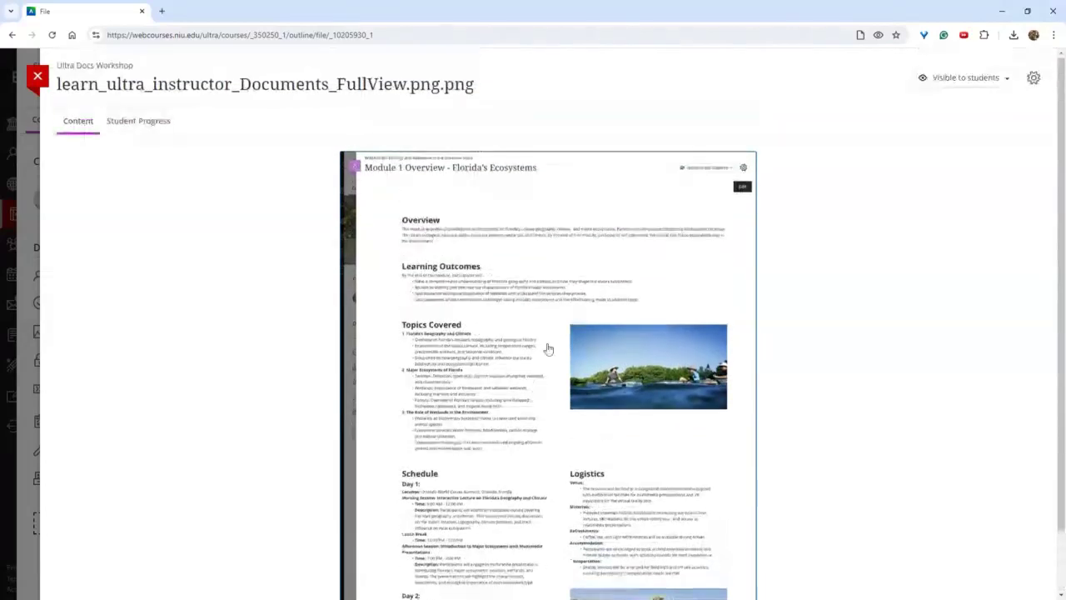
left_click(37, 77)
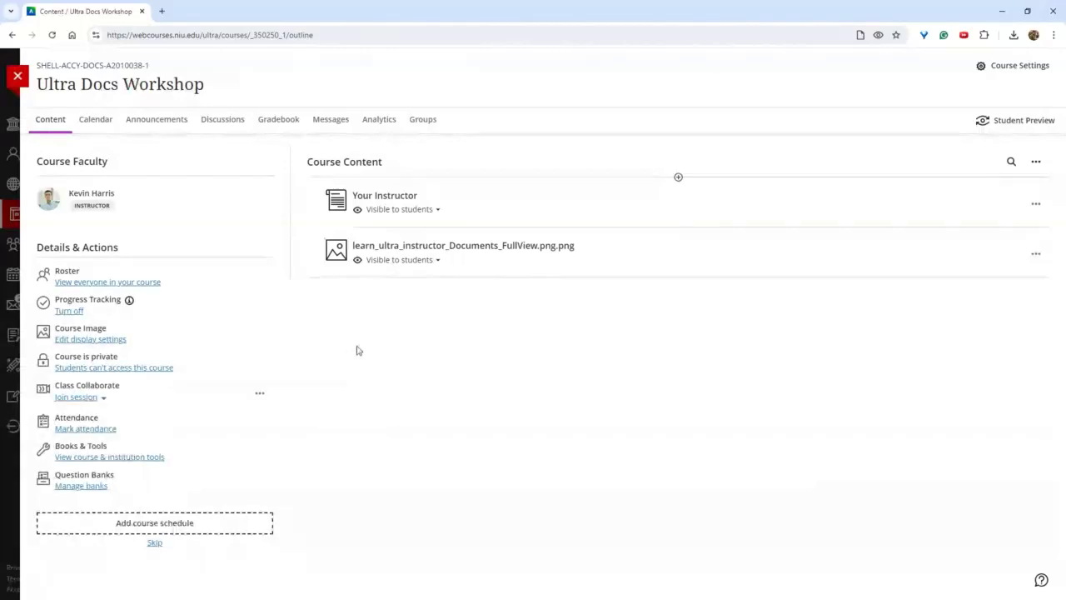
left_click(460, 260)
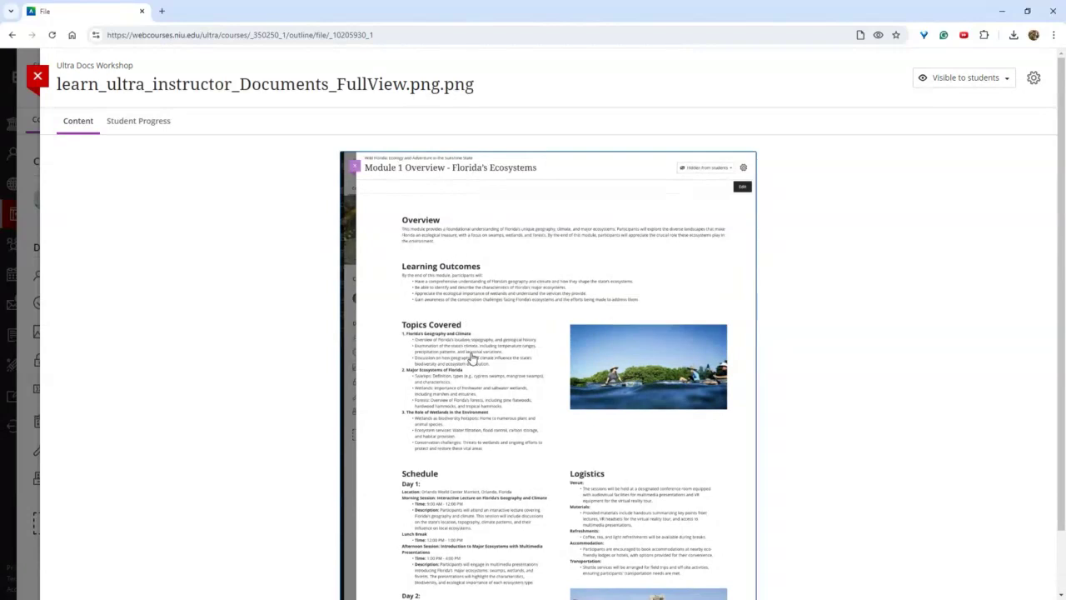
scroll(500, 360, "down", 1)
scroll(499, 360, "down", 3)
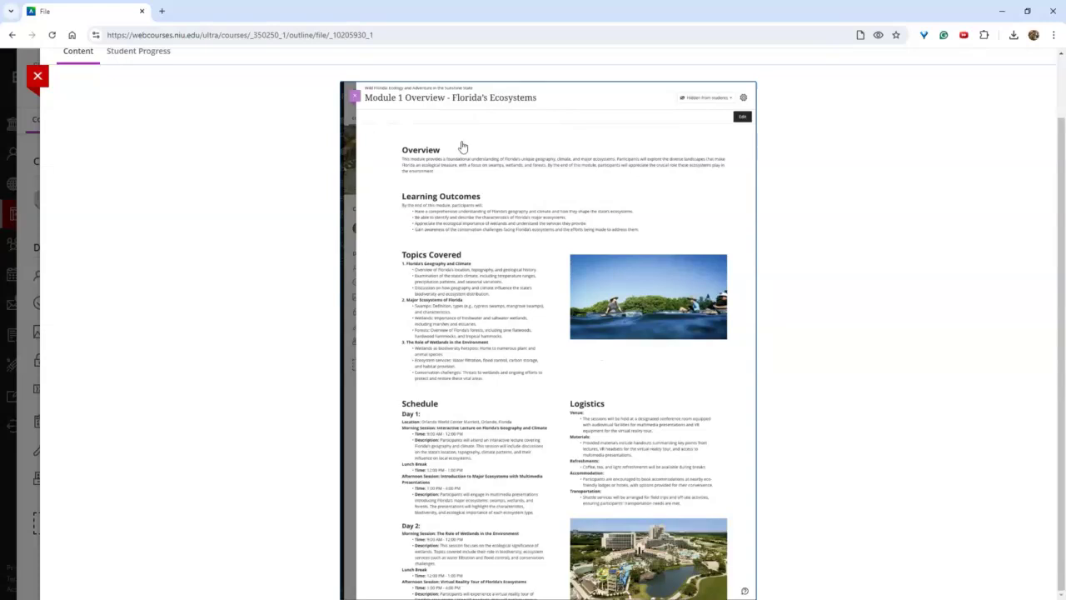
left_click(37, 77)
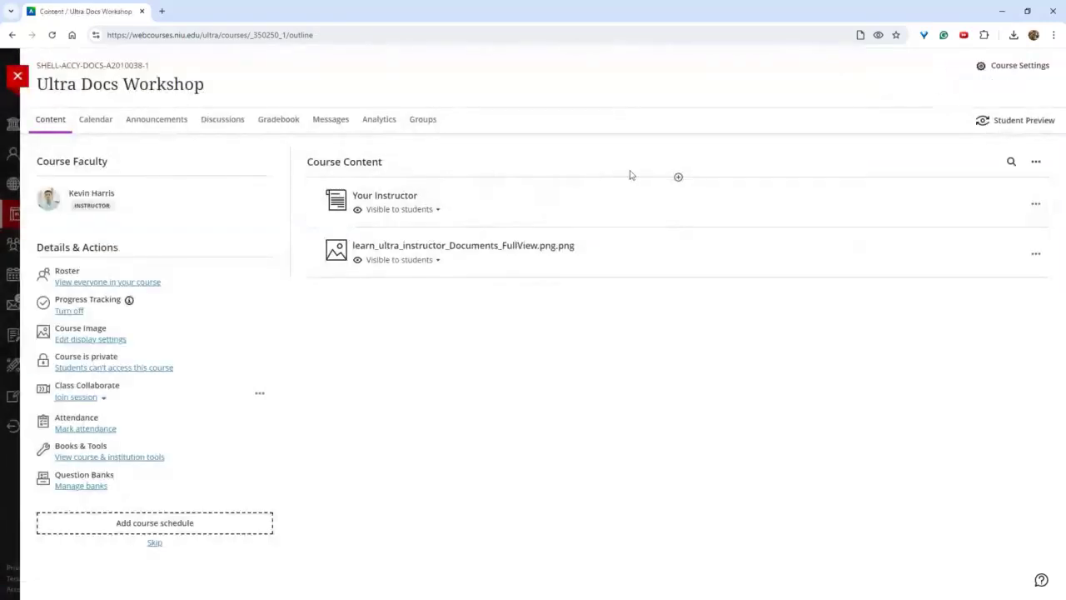
Create a new document at the top of Course Content, above the Your Instructor document
left_click(679, 179)
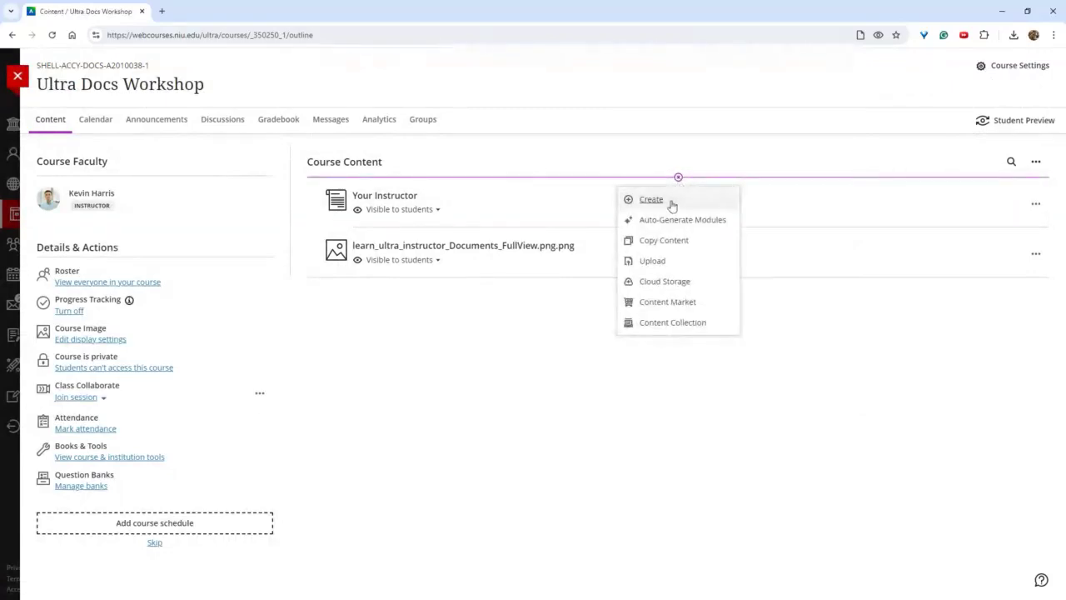
left_click(670, 201)
left_click(894, 236)
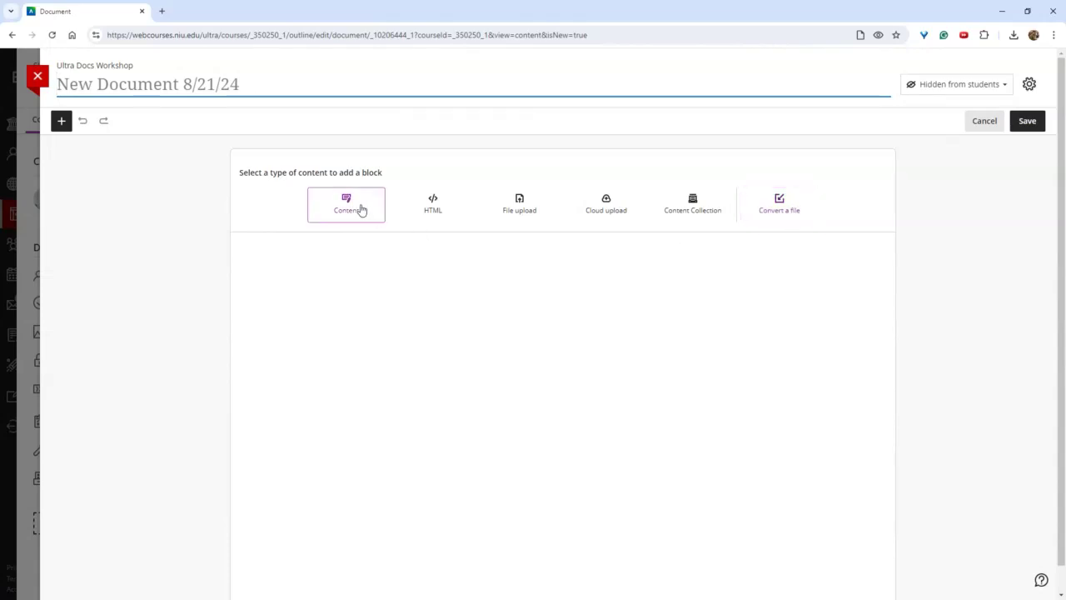
Add a content block reading "Title", enlarge its text and centre it
left_click(360, 208)
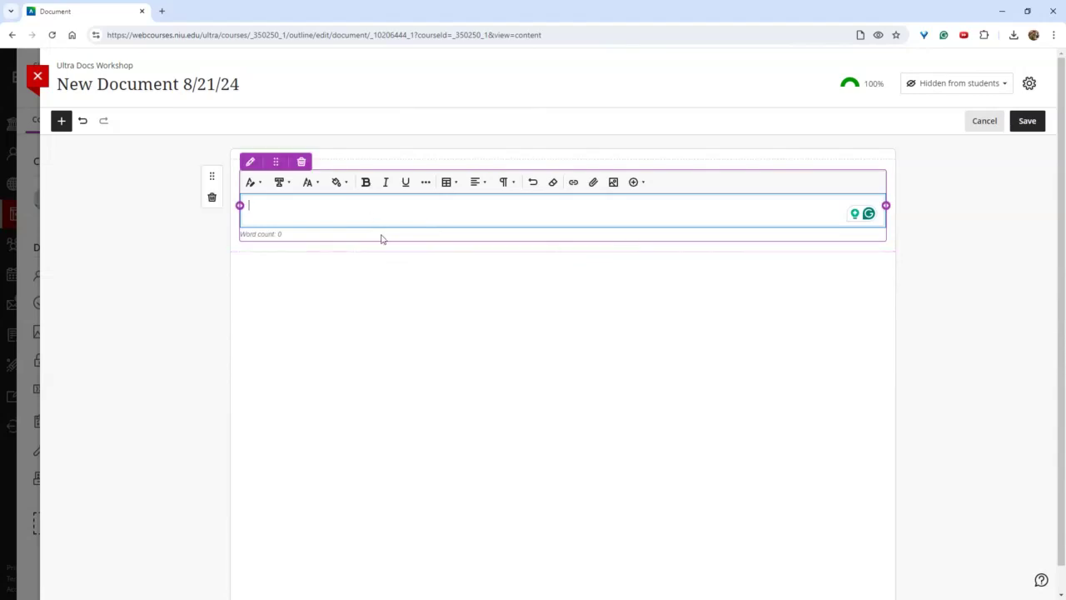
type("Title")
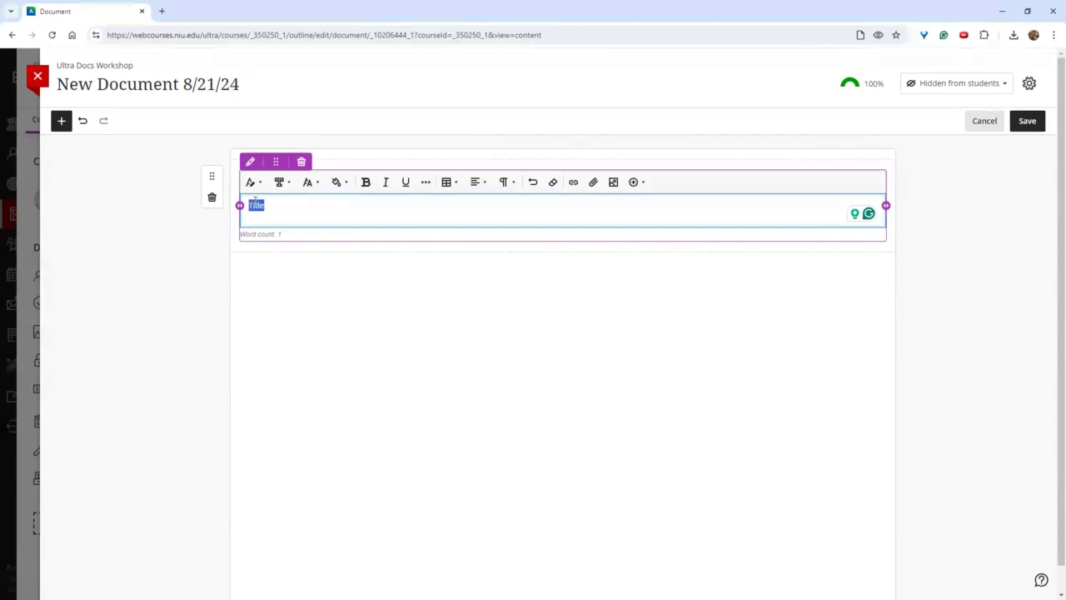
left_click(310, 181)
left_click(330, 321)
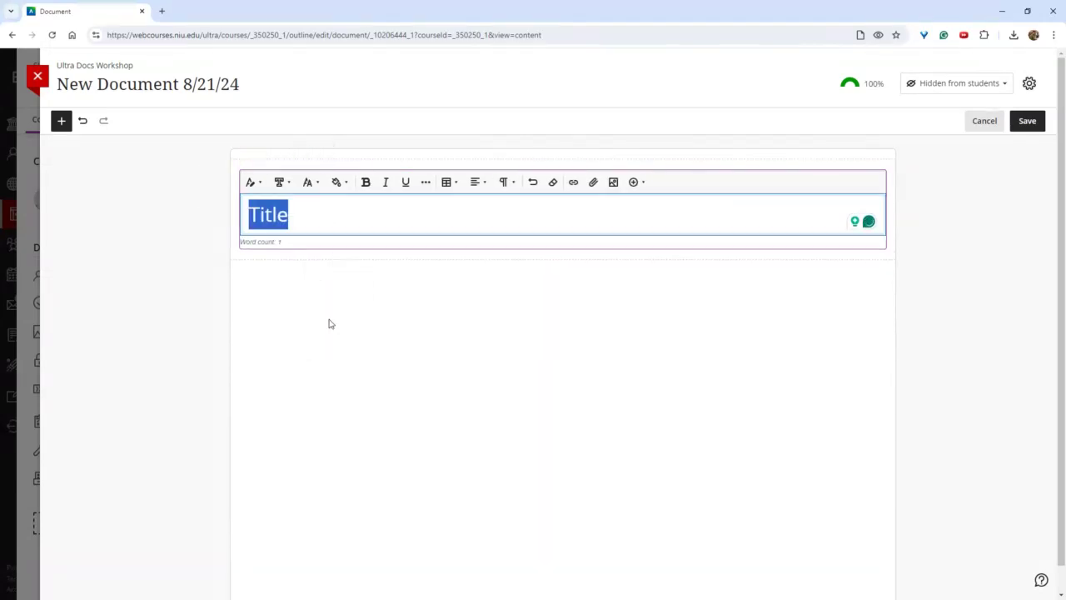
left_click(480, 185)
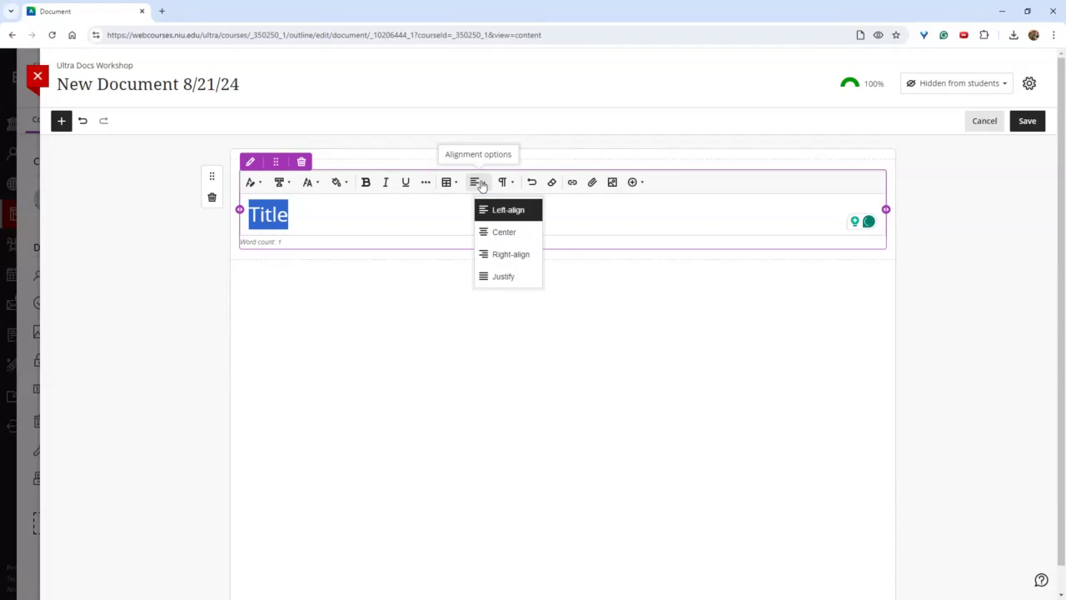
left_click(490, 226)
left_click(533, 303)
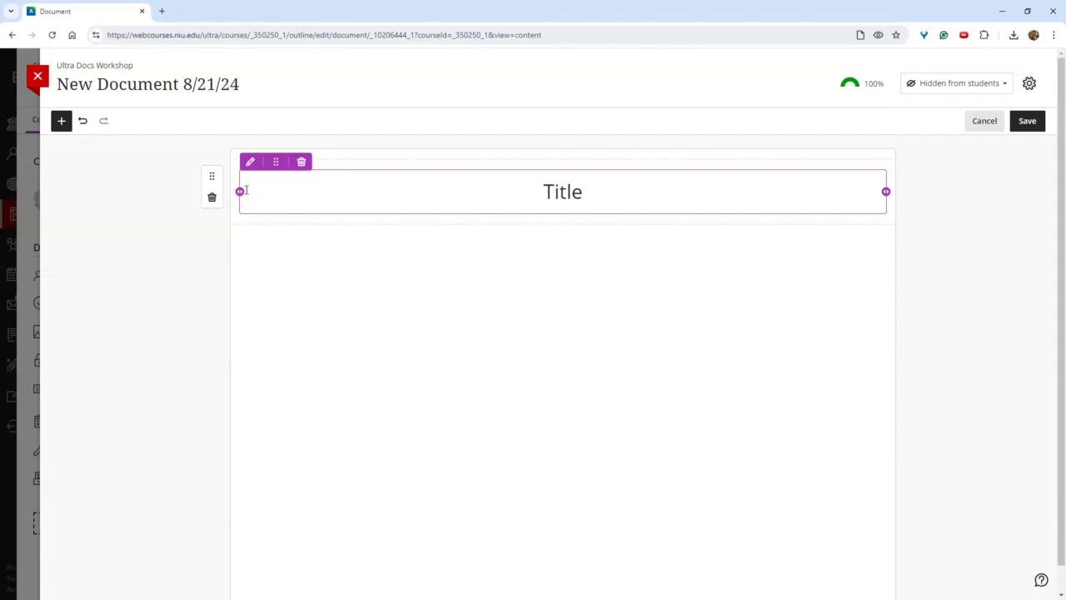
Narrow the Title block equally from both sides to about half the page width
left_click_drag(241, 192, 402, 191)
left_click_drag(886, 191, 726, 200)
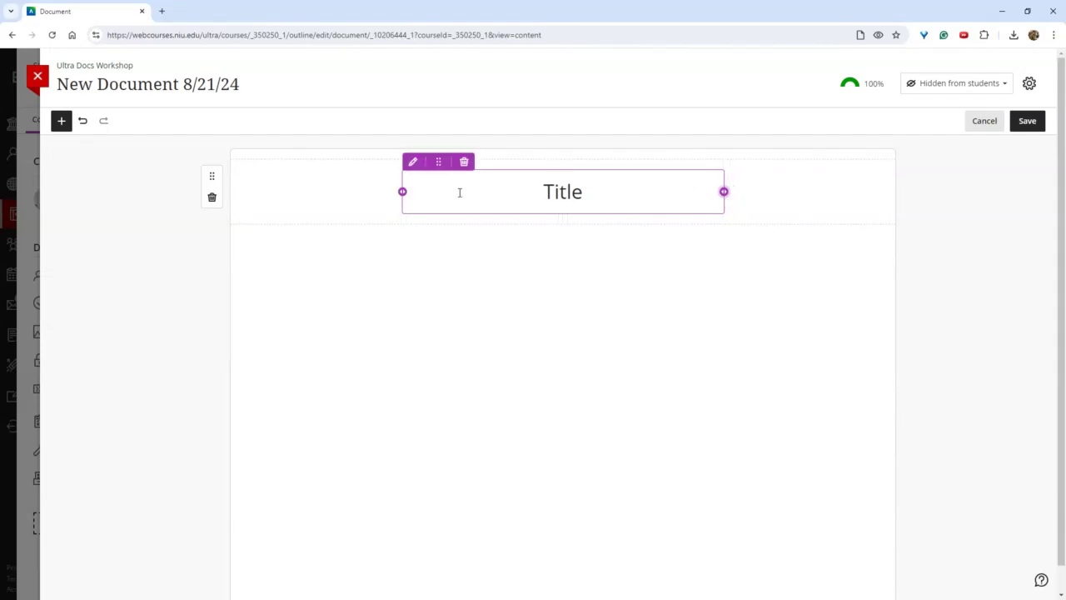
mouse_move(589, 188)
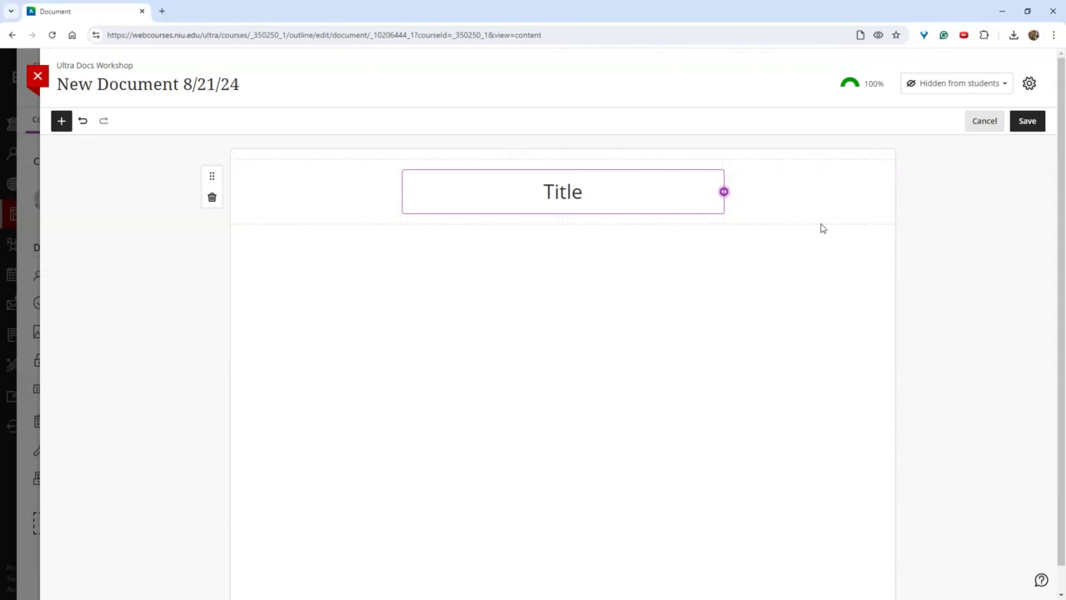
left_click(582, 260)
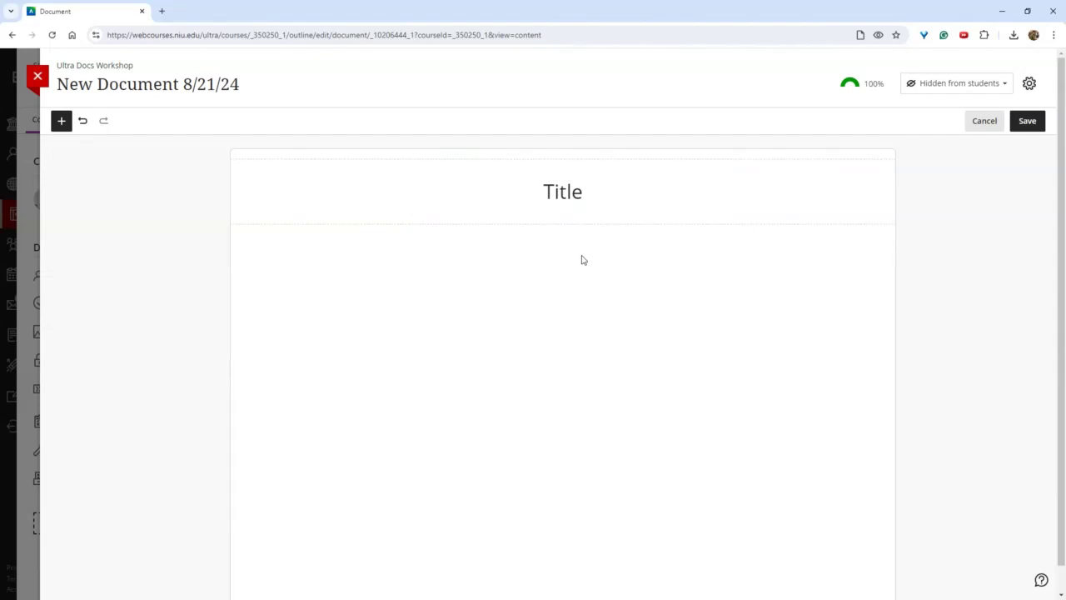
Add a content block below the title and fill it with the "Lorem ipsum dolor sit amet" placeholder paragraph
left_click(562, 226)
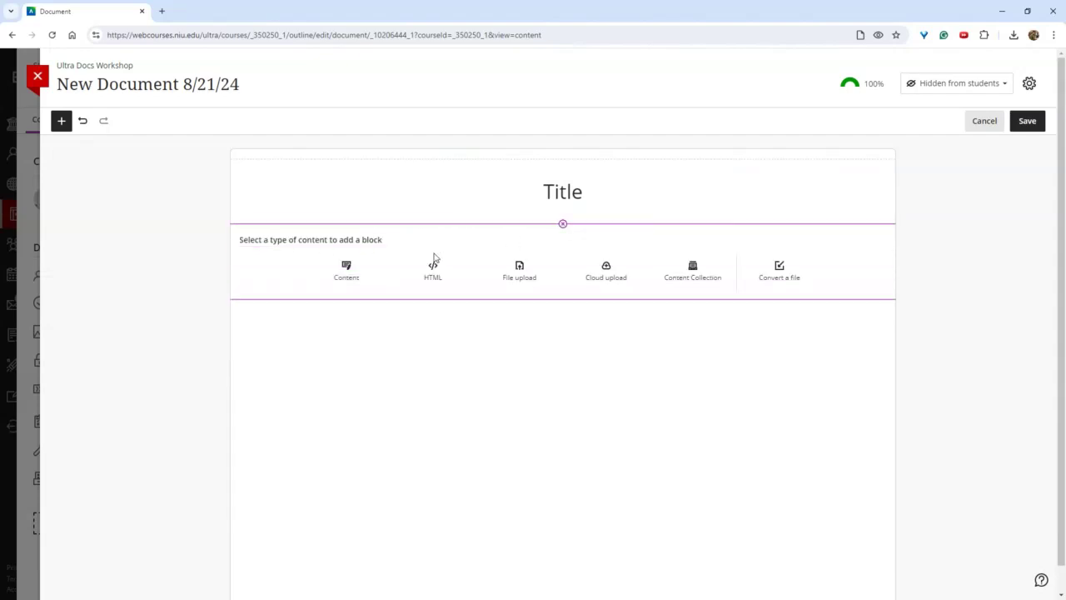
left_click(362, 278)
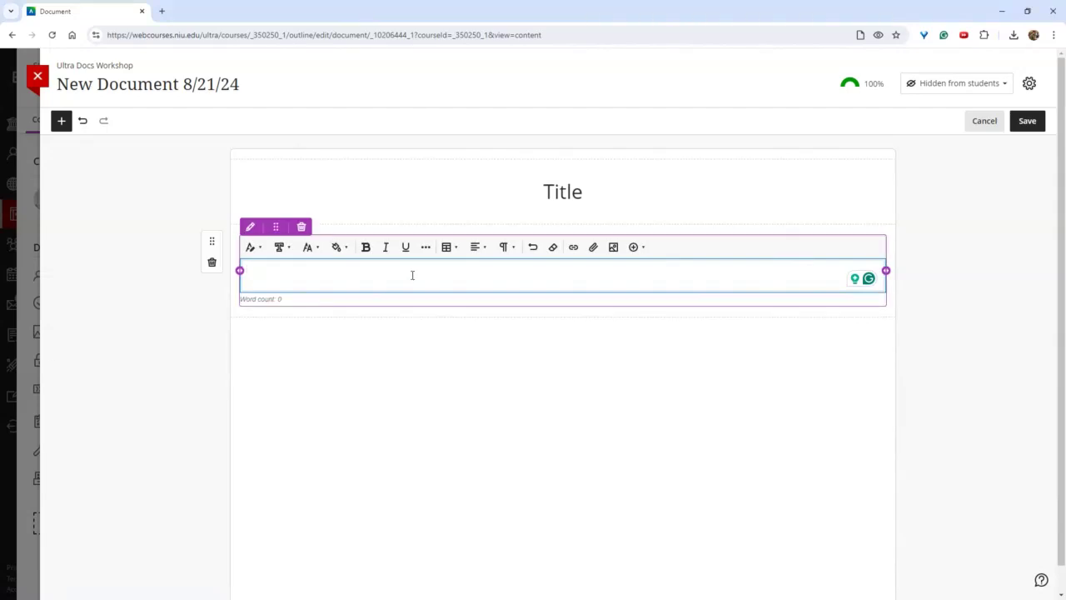
type("Lorem ipsum dolor sit amet, consectetur adipiscing elit. Etiam egestas eget sapien et varius. Mauris molestie aliquet neque sed varius. Mauris metus eros, iaculis a odio eget, maximus maximus libero. Ut varius in tellus at ornare. Ut fermentum luctus magna, sit amet dignissim libero iaculis a. Phasellus porta non neque sit amet convallis. In blandit, urna vel luctus hendrerit, augue justo hendrerit est, in lacinia elit mauris non nisl. Aenean dapibus lorem eget leo feugiat, eget elementum mauris vehicula. In luctus ligula at metus dictum, vitae consequat magna volutpat. Fusce molestie tristique massa nec iaculis. Aliquam sem sapien, aliquet id accumsan a, sagittis sed massa. Aliquam et elit semper, sagittis eros et, iaculis nisl. Curabitur justo mi, suscipit et malesuada ac, sagittis eu enim. Aliquam risus metus, volutpat eget iaculis ullamcorper, elementum id eros.")
left_click(666, 409)
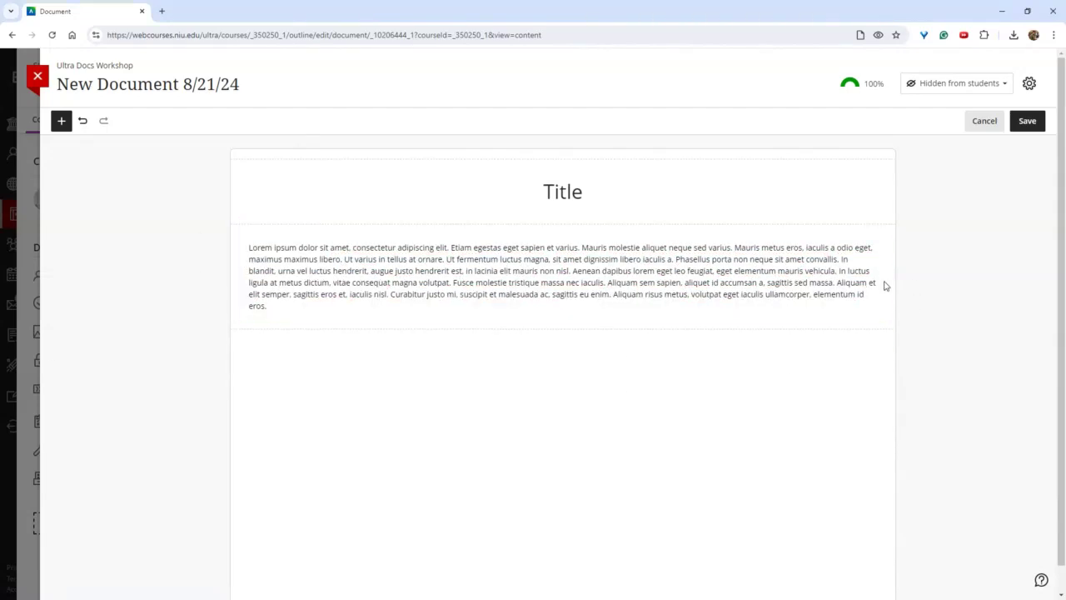
Narrow the Lorem ipsum paragraph block to the left half of the page
left_click(829, 289)
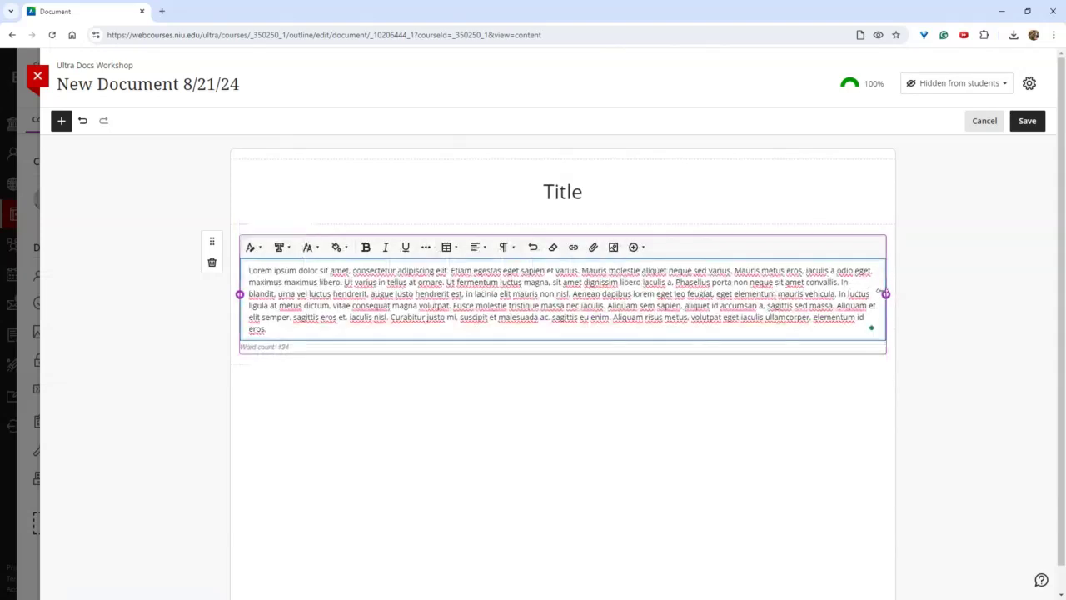
left_click(886, 298)
left_click_drag(885, 283, 561, 305)
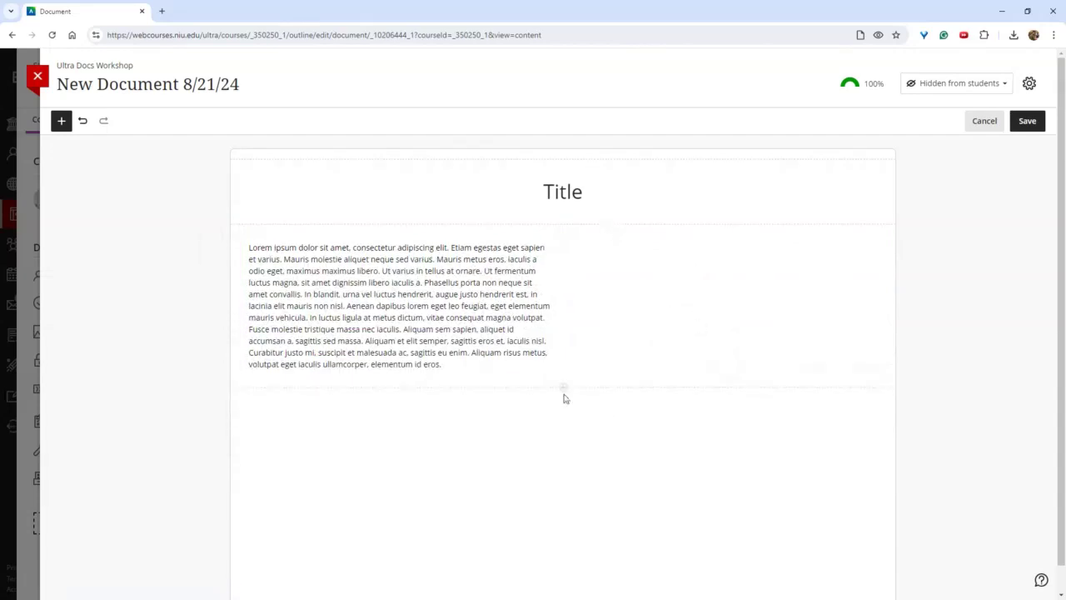
Add a content block below the paragraph and insert the Unsplash stock photo of a person holding a pencil near a laptop, with View and download allowed
left_click(563, 388)
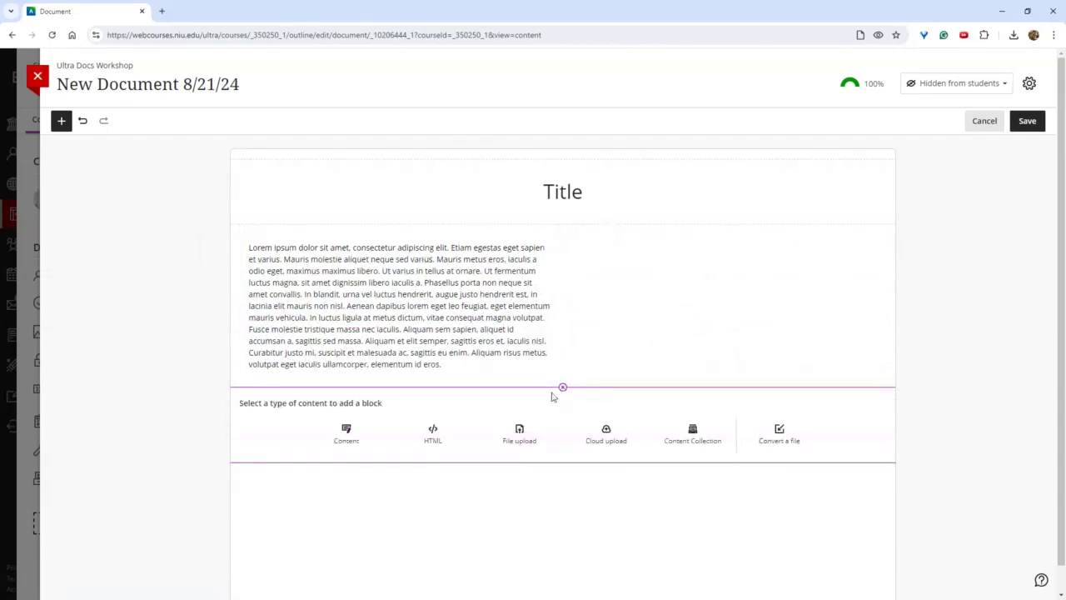
left_click(354, 433)
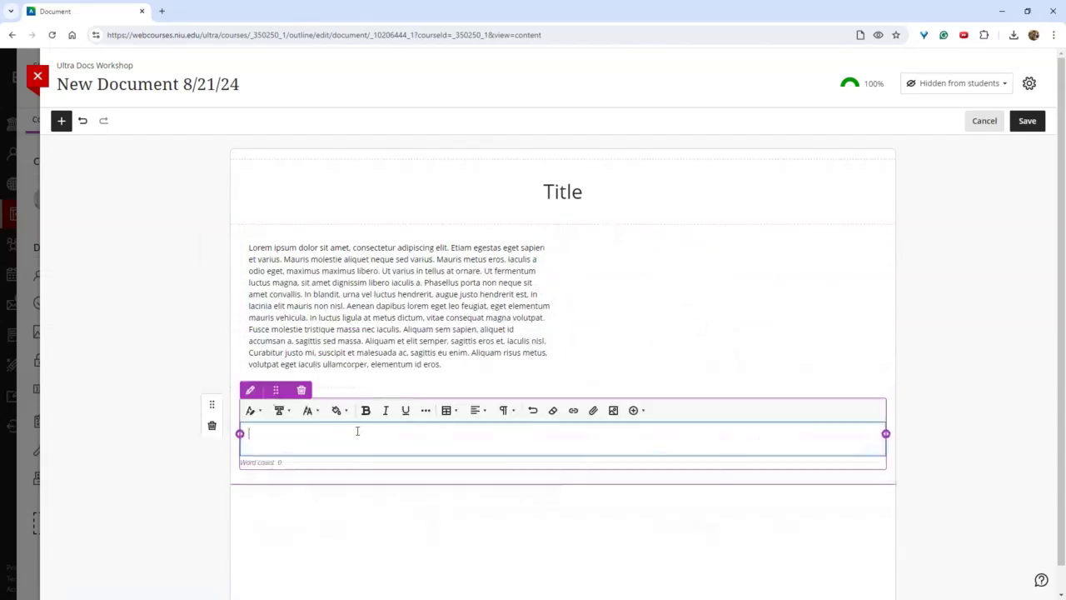
left_click(614, 410)
left_click(478, 189)
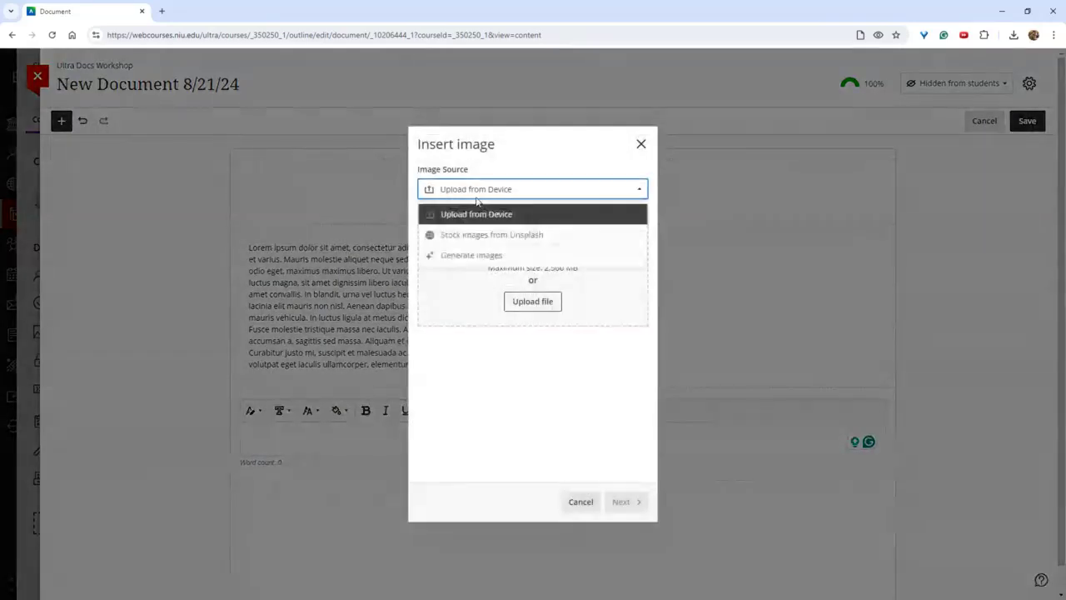
left_click(483, 234)
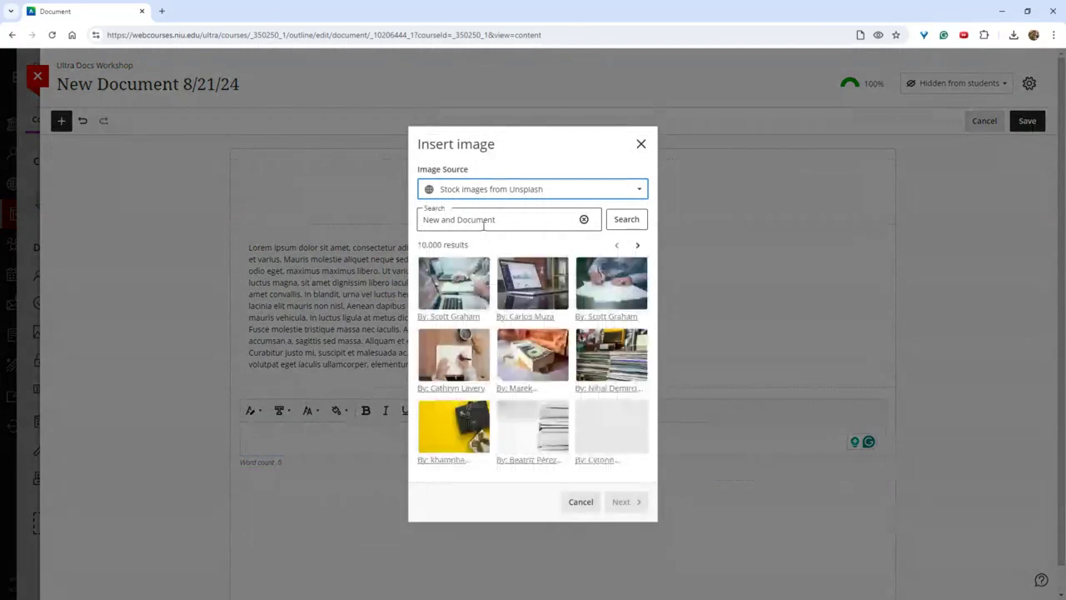
left_click(463, 292)
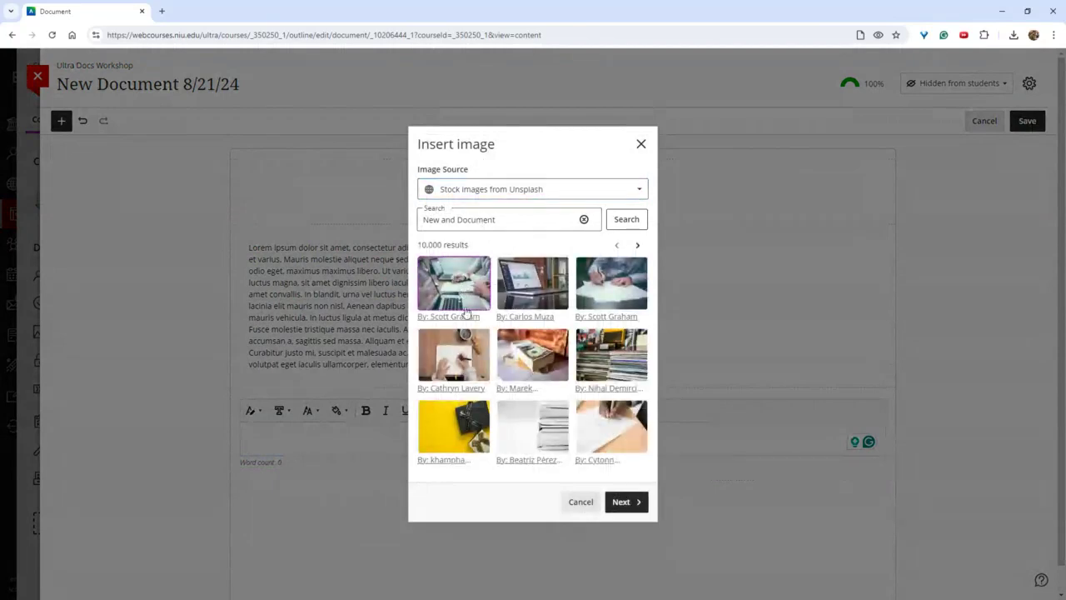
left_click(622, 503)
left_click(623, 504)
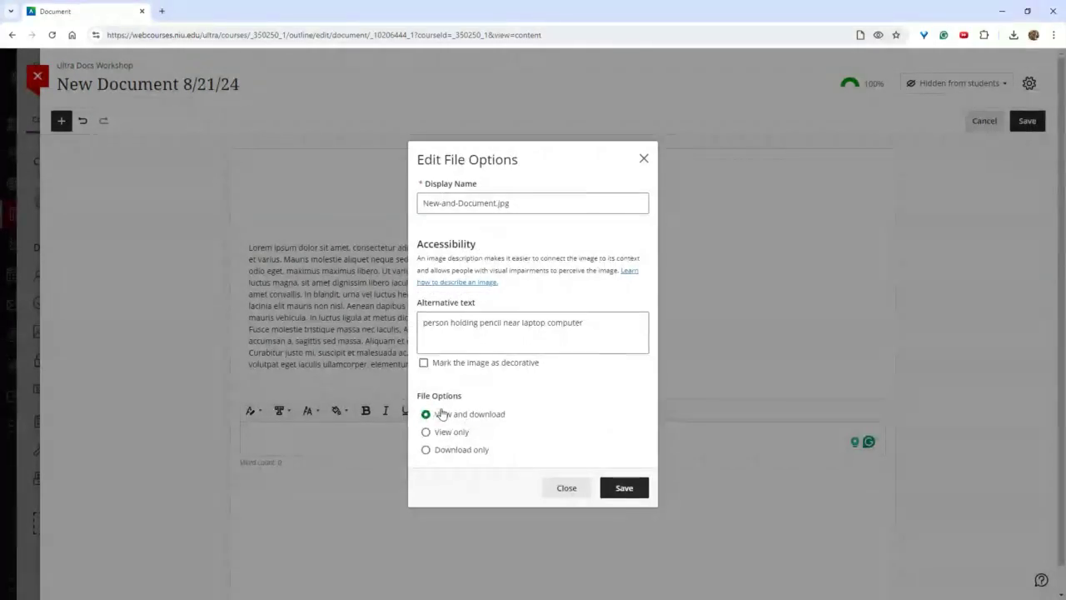
left_click(617, 490)
Narrow the image block to the right half of the page and place it beside the Lorem ipsum paragraph
scroll(254, 478, "down", 3)
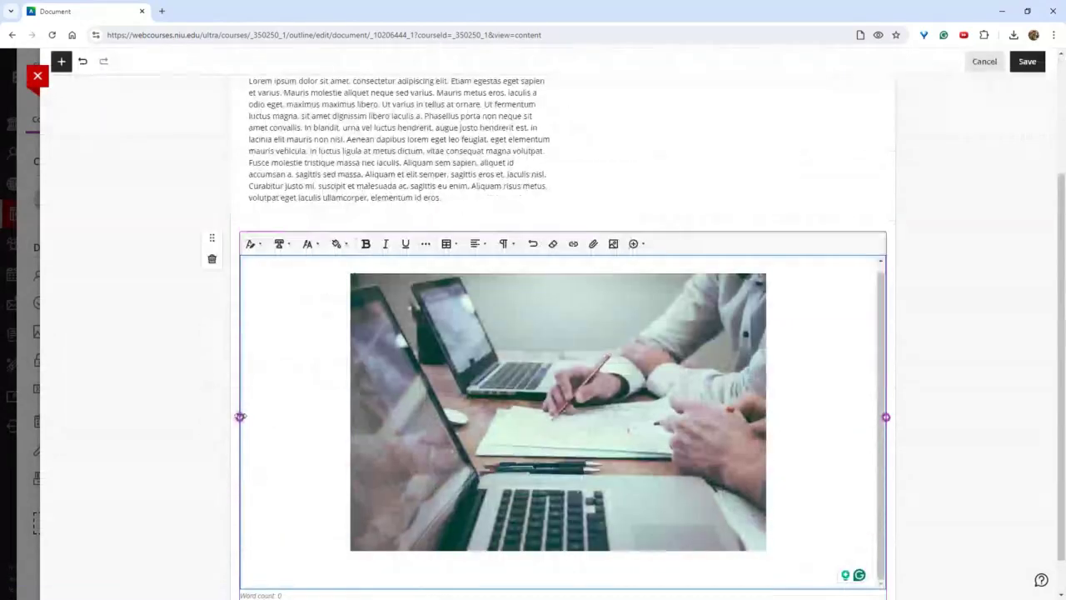
left_click_drag(240, 416, 564, 434)
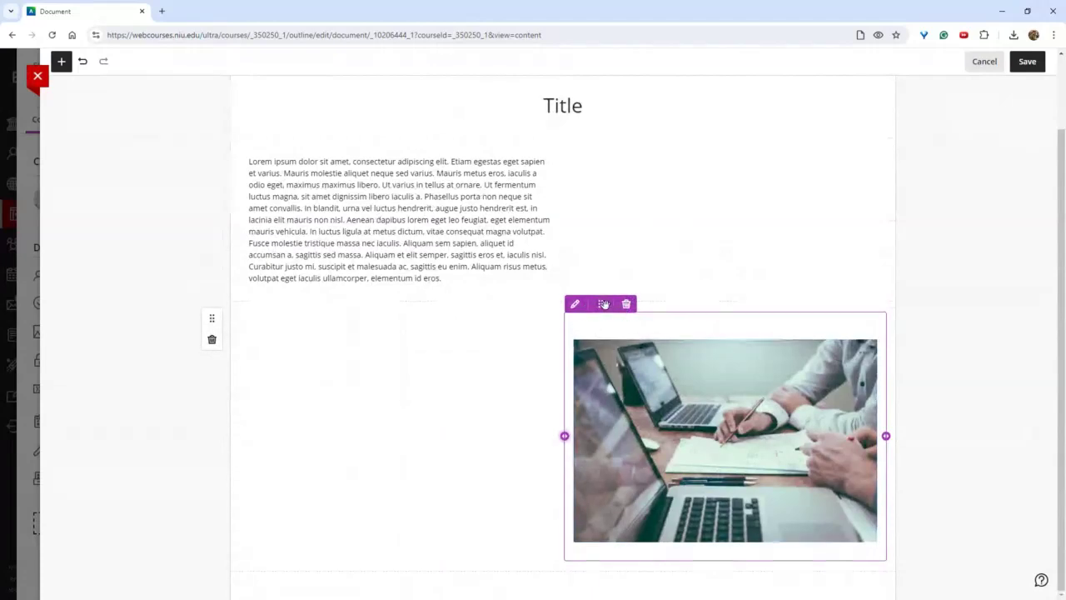
left_click(606, 286)
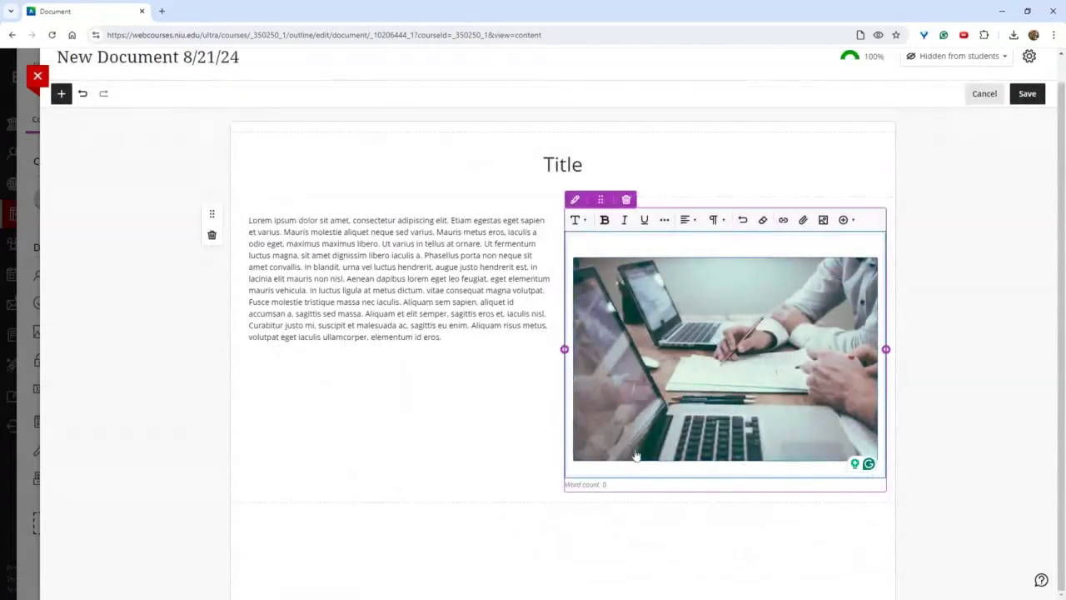
left_click(598, 542)
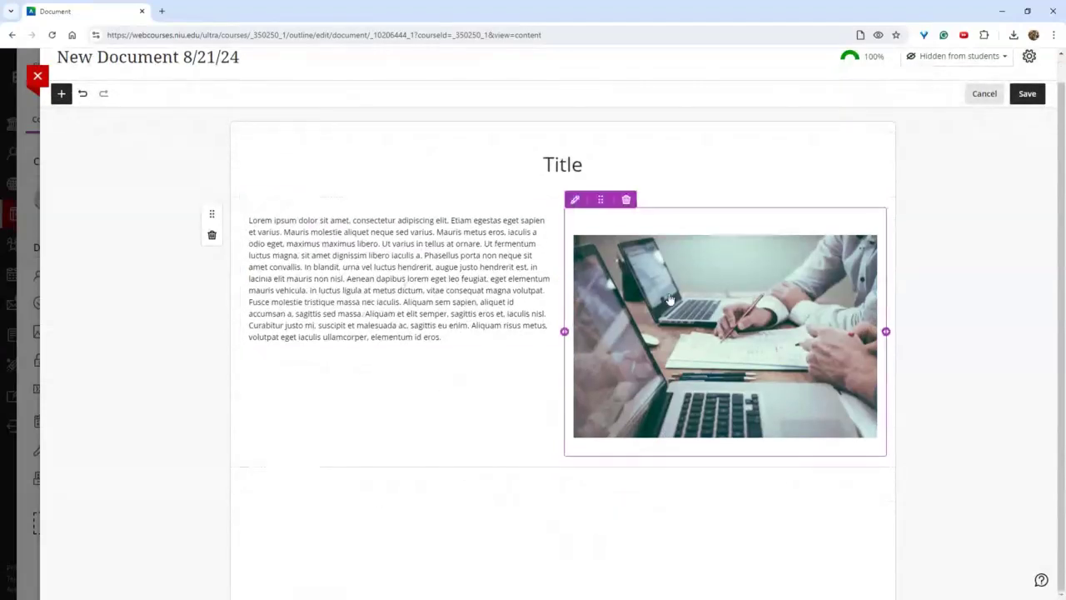
Add a content block below that row, search YouTube for "crash course history" and insert "How World War I Started: Crash Course World History 209" displayed inline
left_click(563, 467)
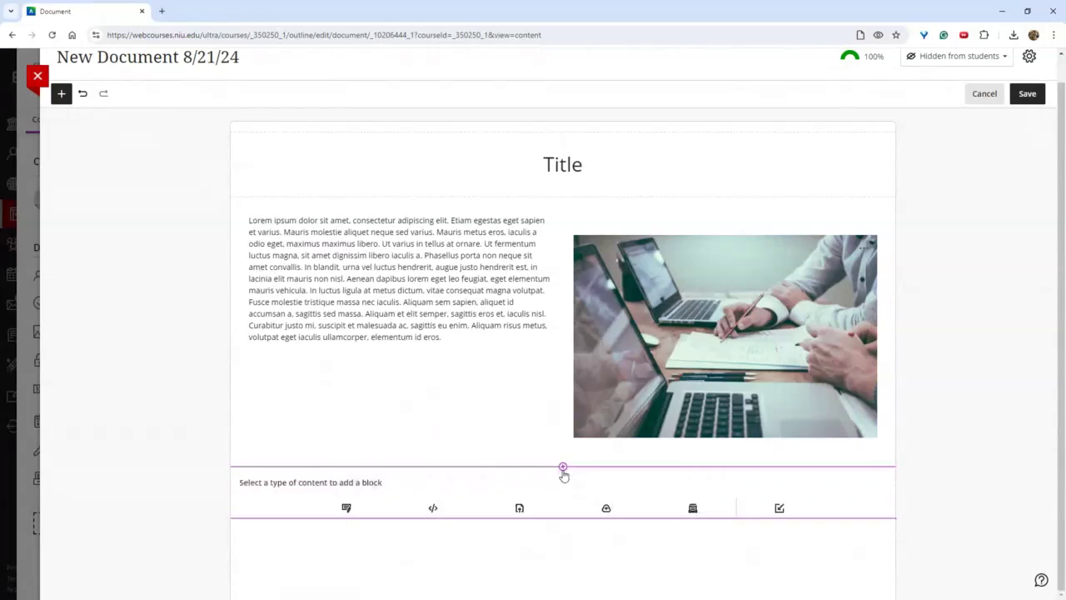
left_click(360, 508)
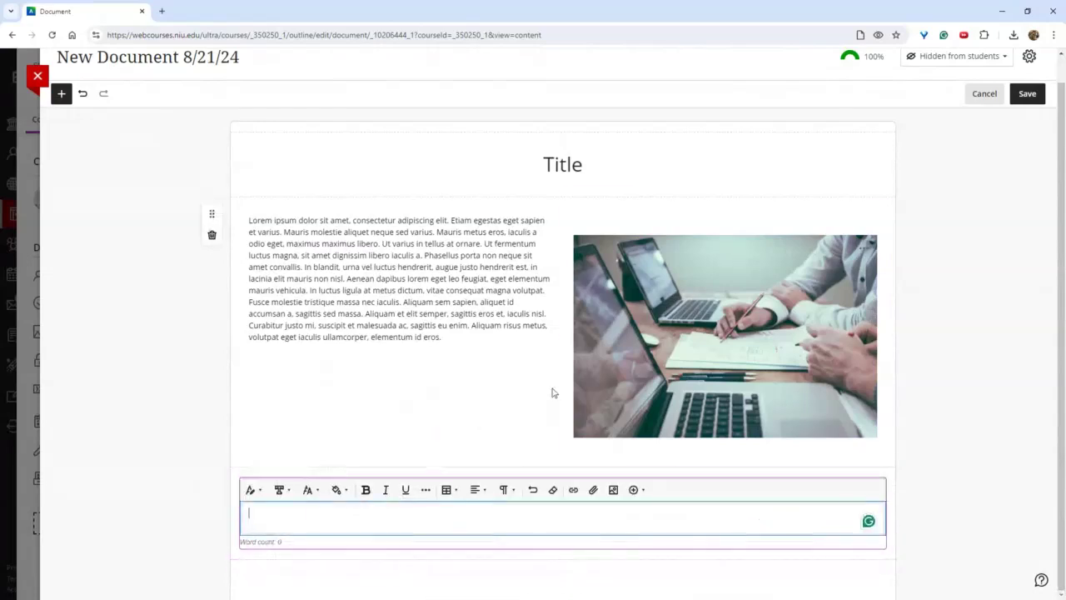
left_click(639, 490)
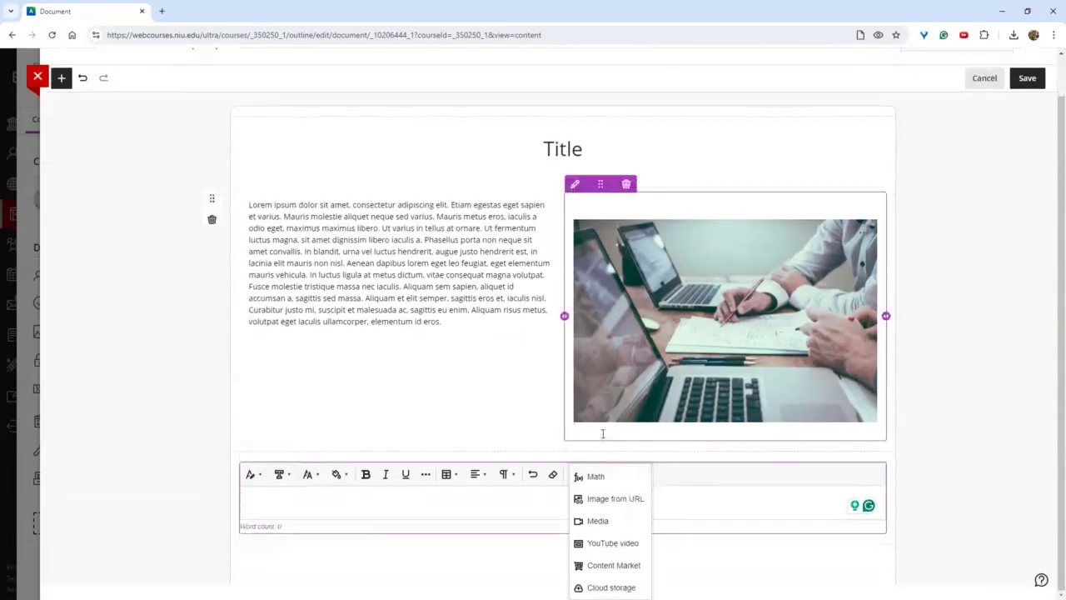
left_click(626, 548)
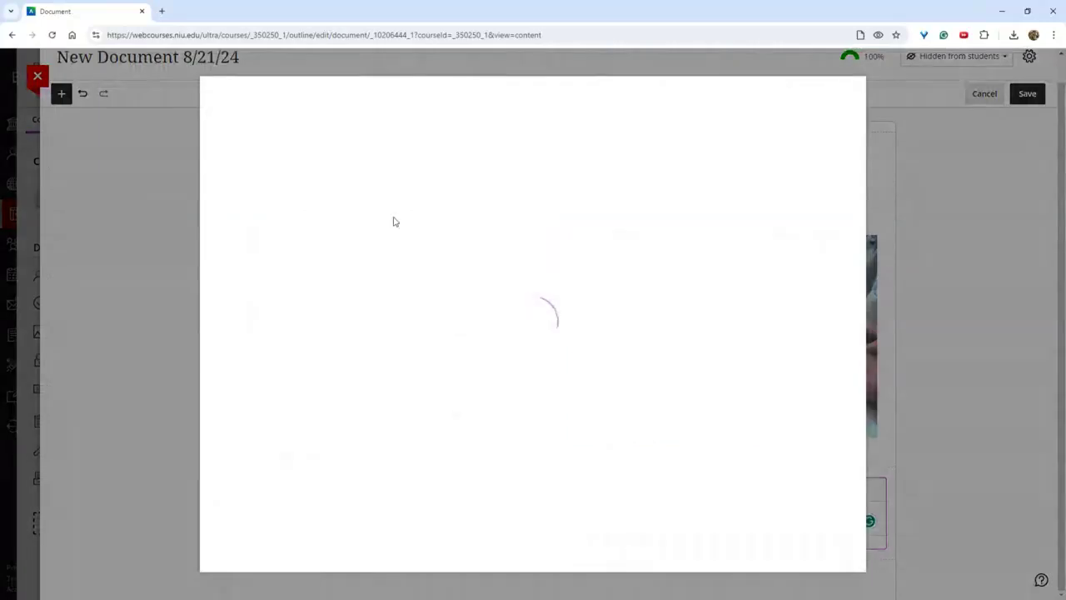
left_click(361, 141)
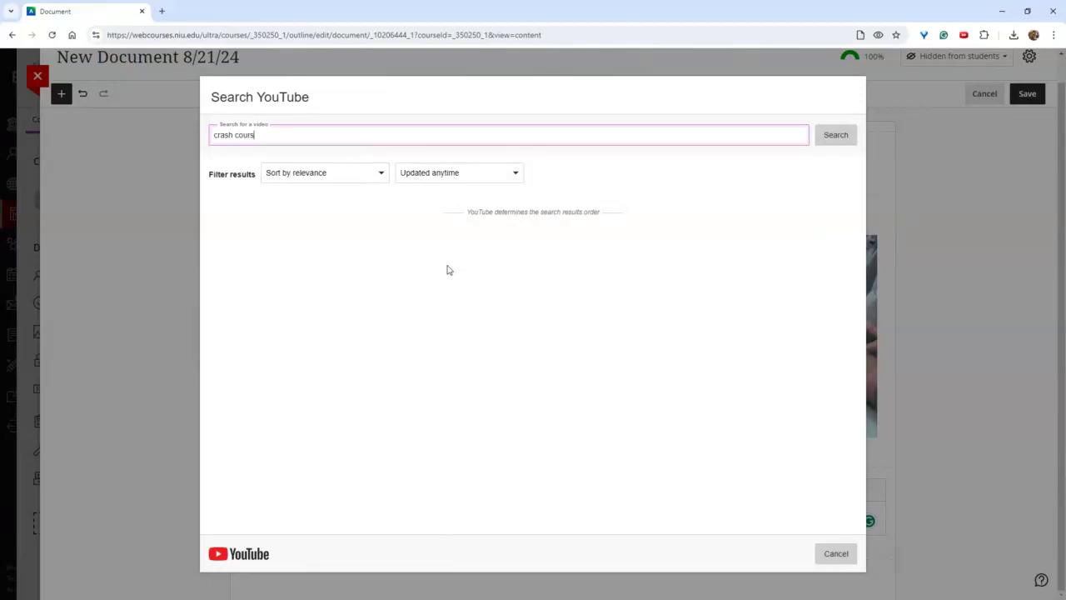
key("Return")
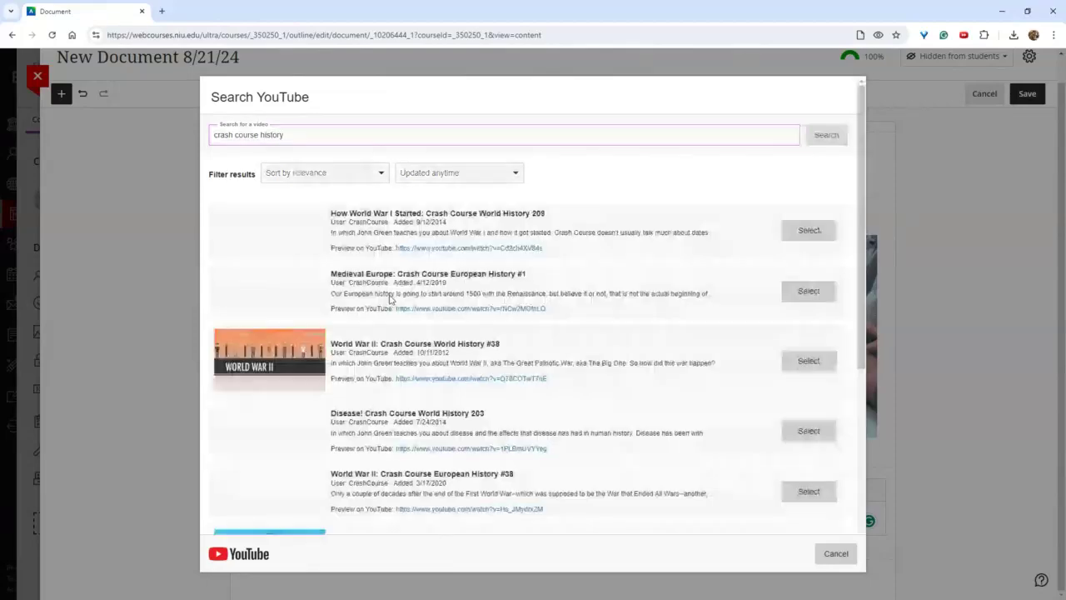
left_click(801, 243)
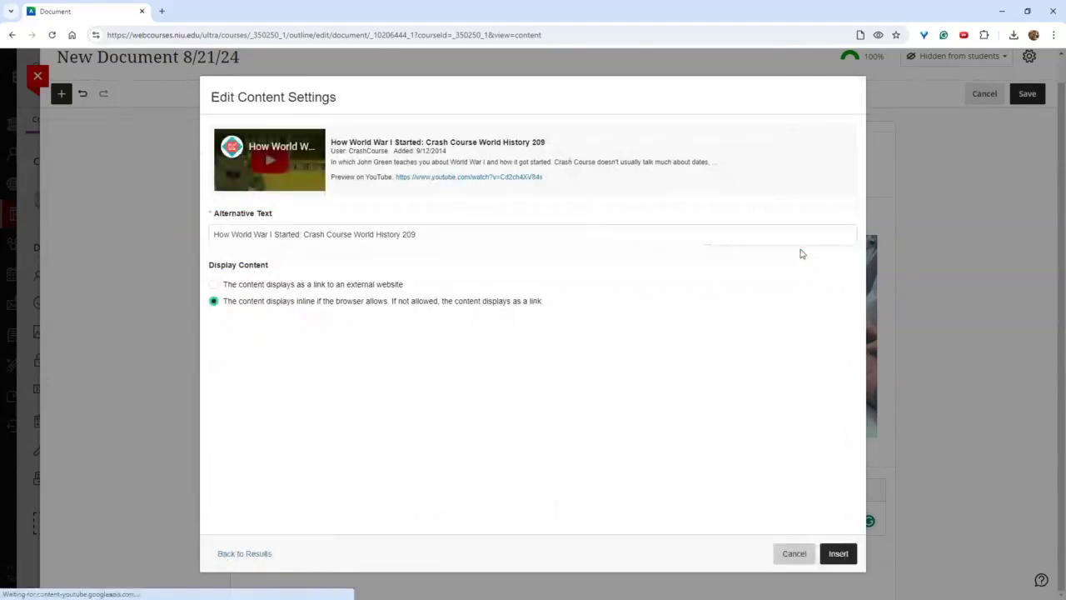
left_click(838, 553)
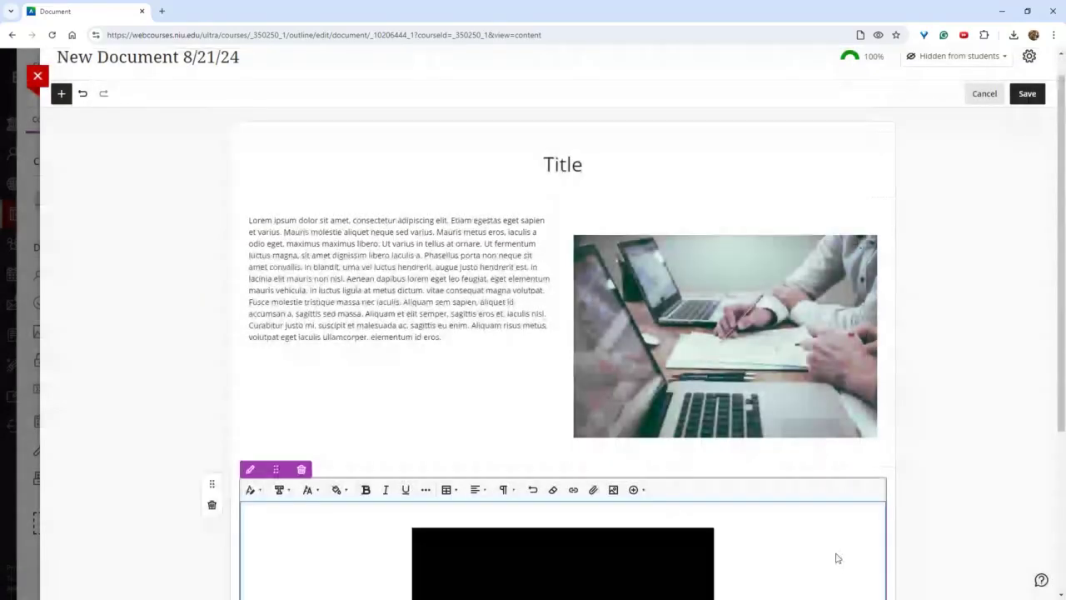
Narrow the video and image blocks to about a quarter of the page width each and place the video between the paragraph and the image
scroll(540, 378, "down", 2)
scroll(540, 378, "down", 1)
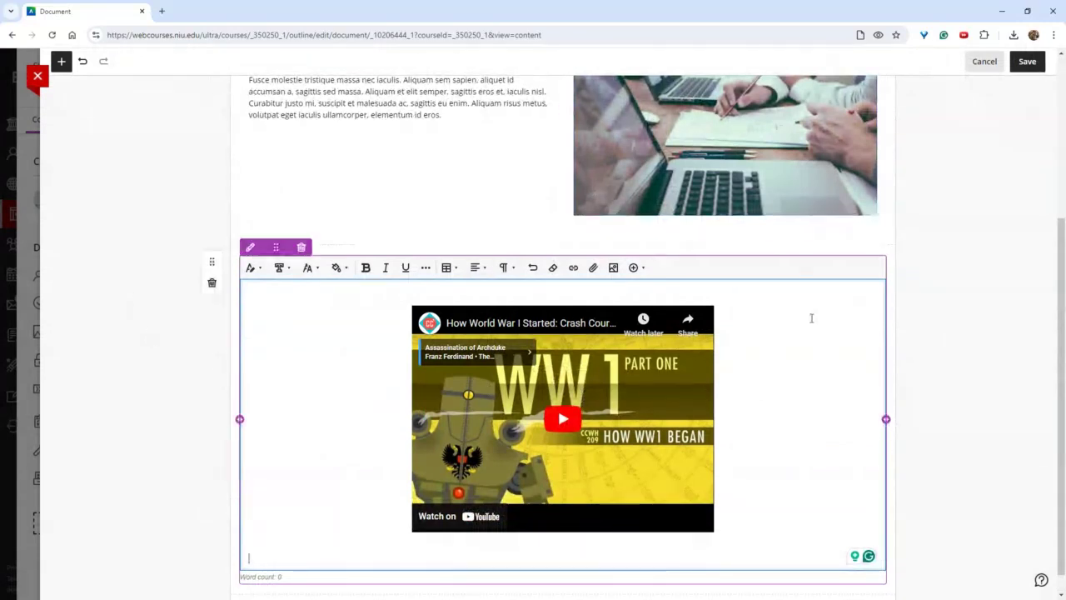
left_click_drag(886, 419, 399, 509)
left_click_drag(565, 317, 727, 278)
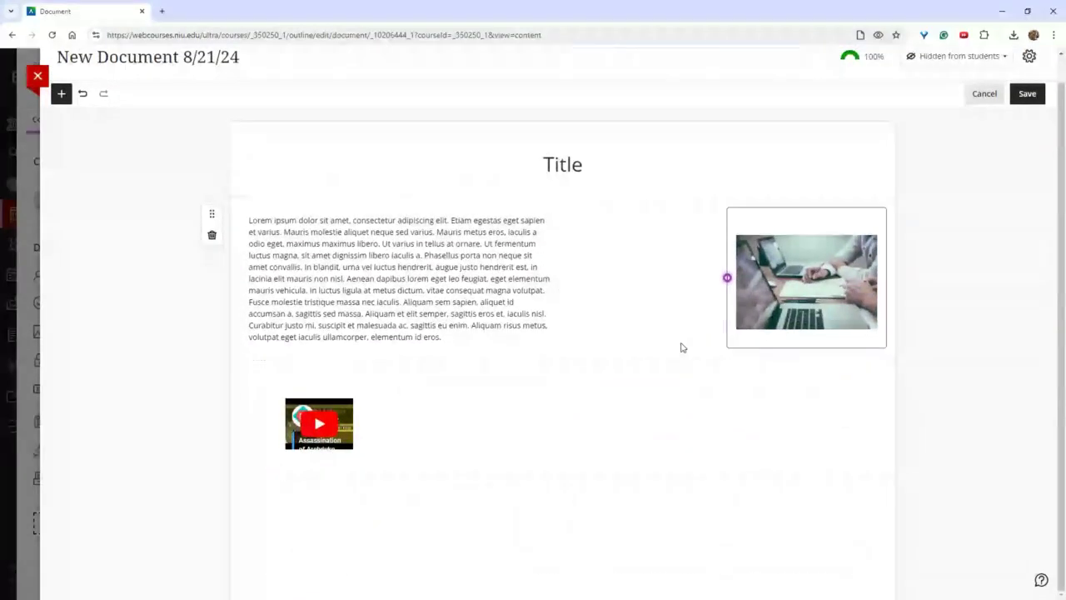
left_click_drag(280, 364, 560, 318)
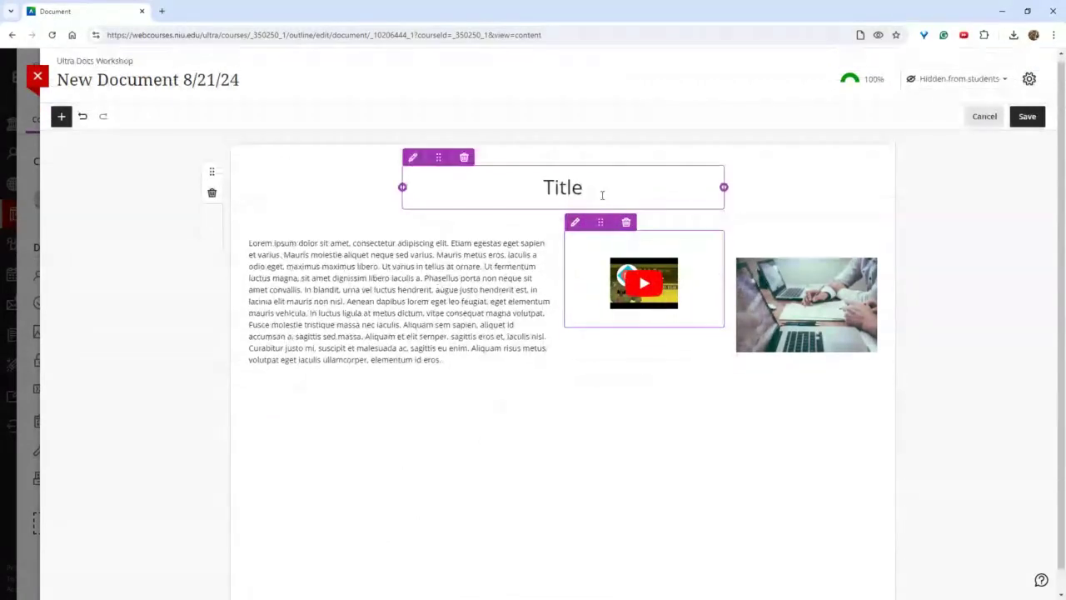
Move the video block onto its own row below the paragraph and narrow it to the right half of the page
left_click_drag(601, 222, 530, 395)
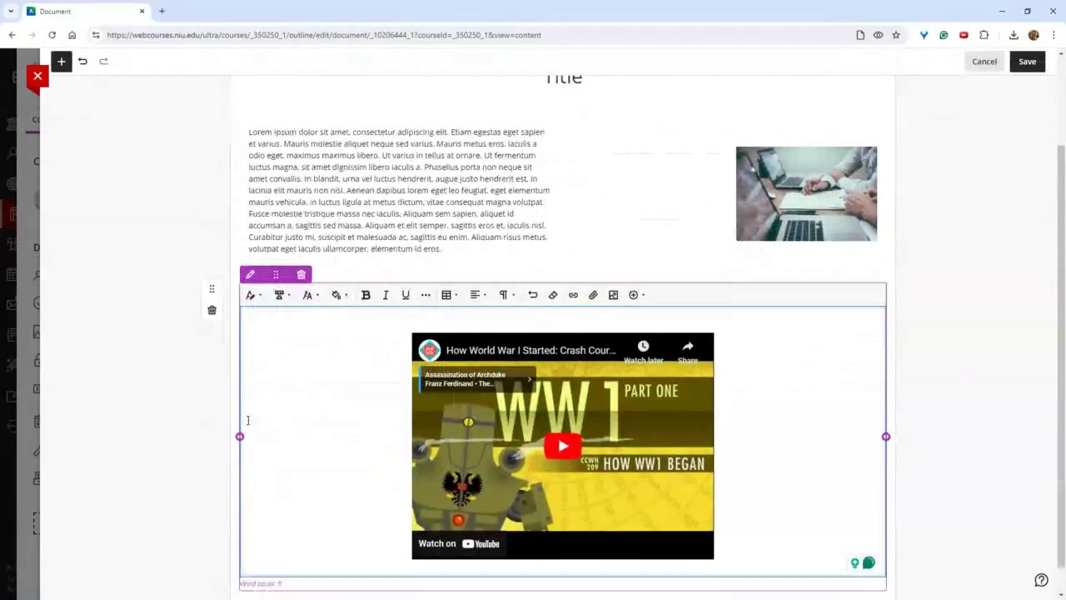
left_click_drag(268, 430, 551, 408)
mouse_move(646, 403)
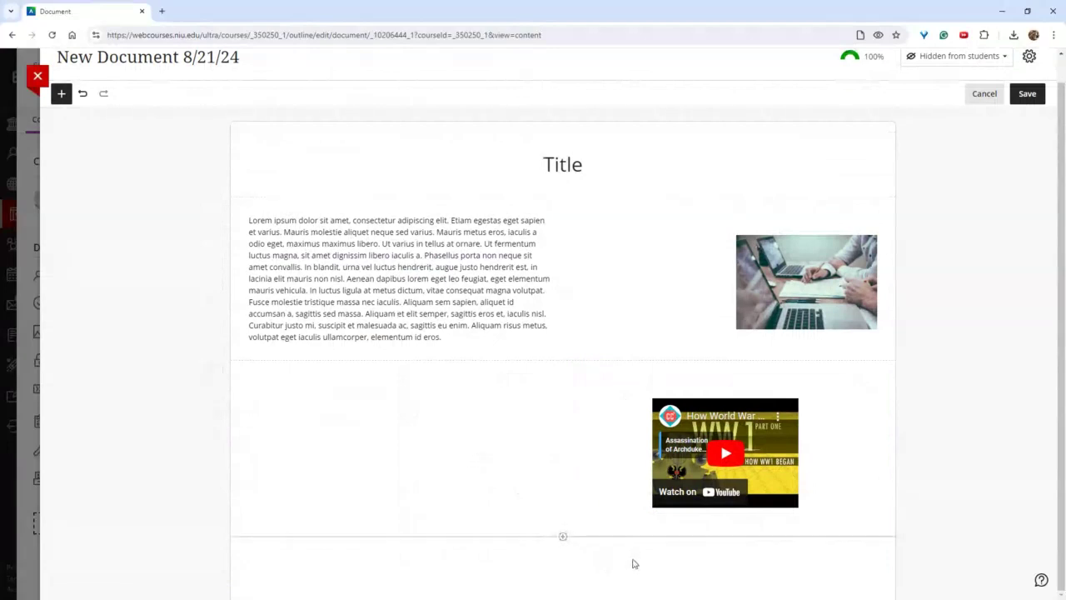
Upload AP Economics Summer Assignment.docx from the Ultra Docs Workshop folder as a file block below the video, set to View and download
left_click(563, 540)
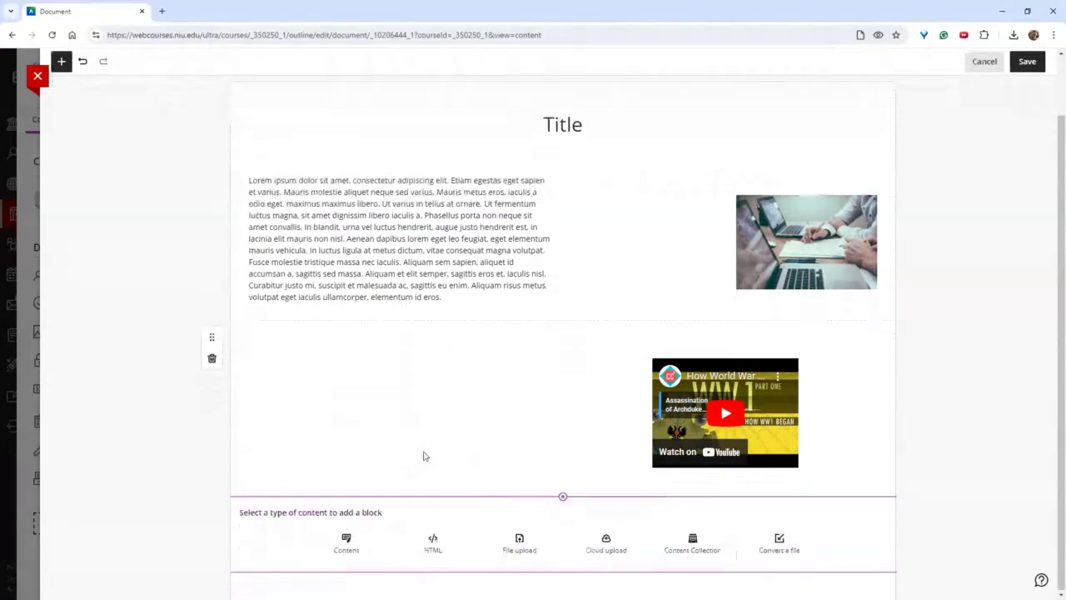
left_click(534, 548)
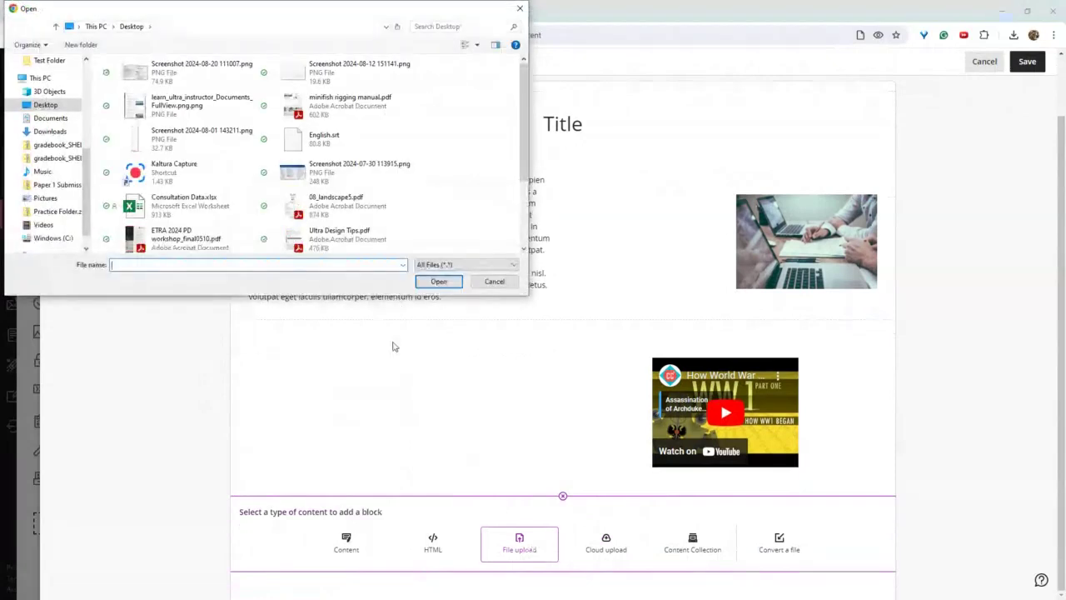
scroll(183, 112, "down", 2)
left_click_drag(184, 112, 353, 242)
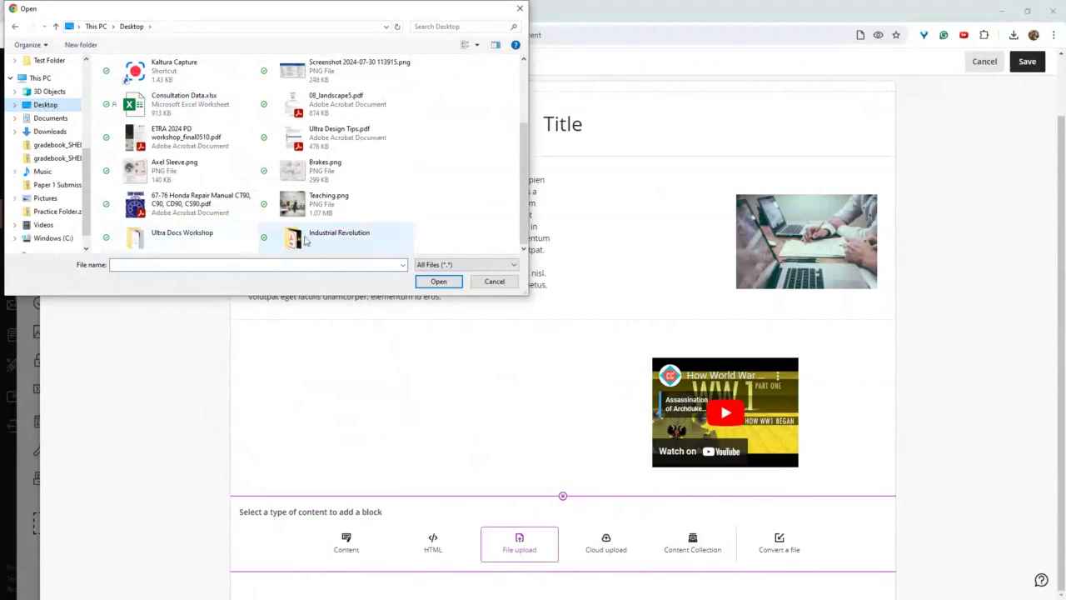
double_click(183, 236)
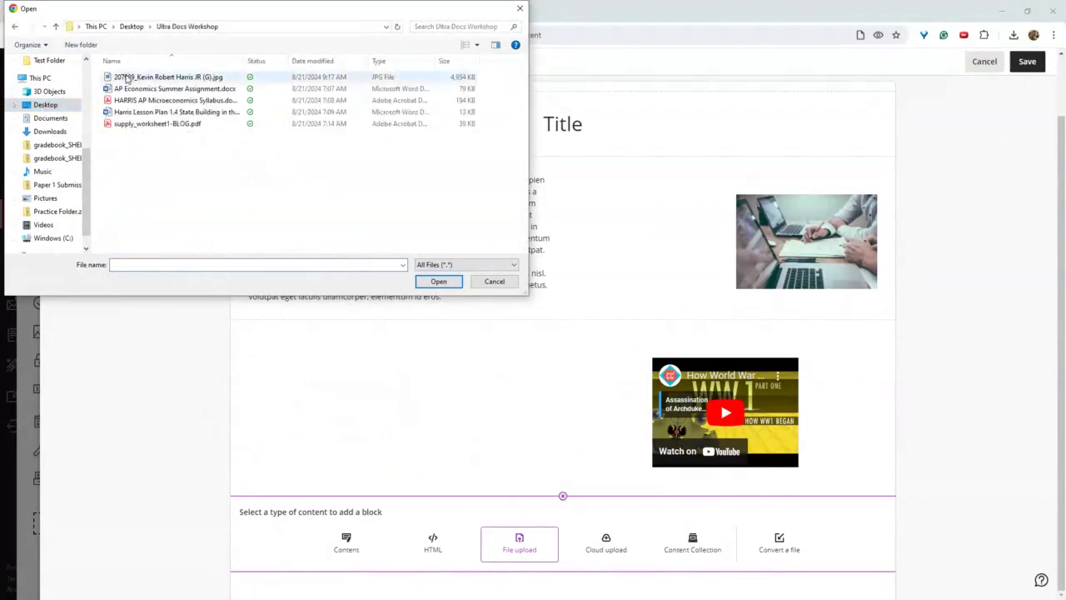
double_click(170, 89)
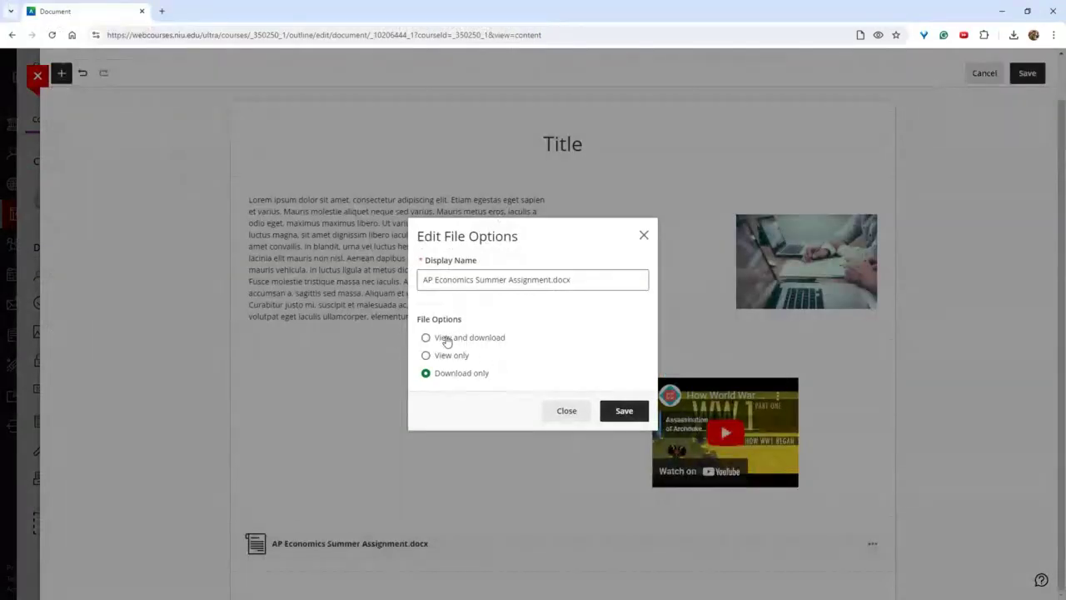
left_click(448, 340)
left_click(621, 409)
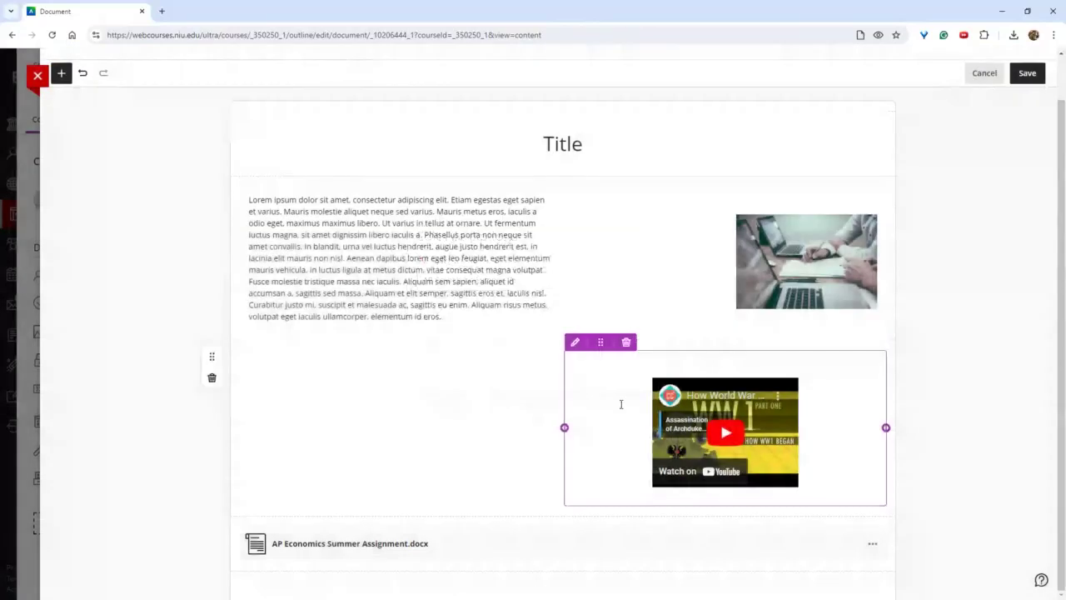
Narrow the AP Economics file block to half the page width, place it on the video's left side, and save the document
left_click_drag(830, 545, 561, 545)
left_click_drag(275, 521, 269, 421)
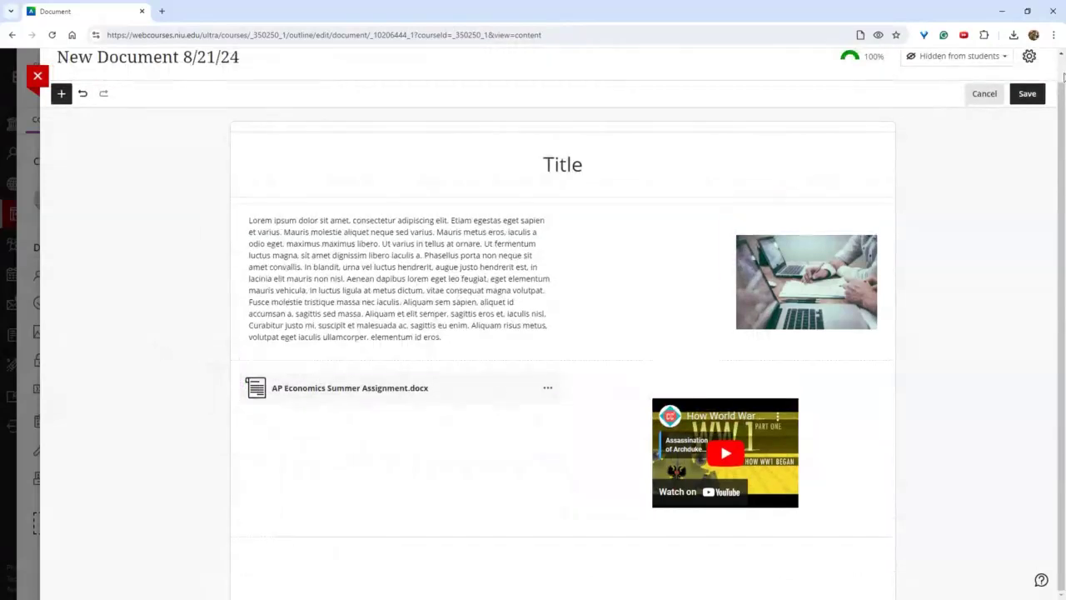
left_click(1026, 94)
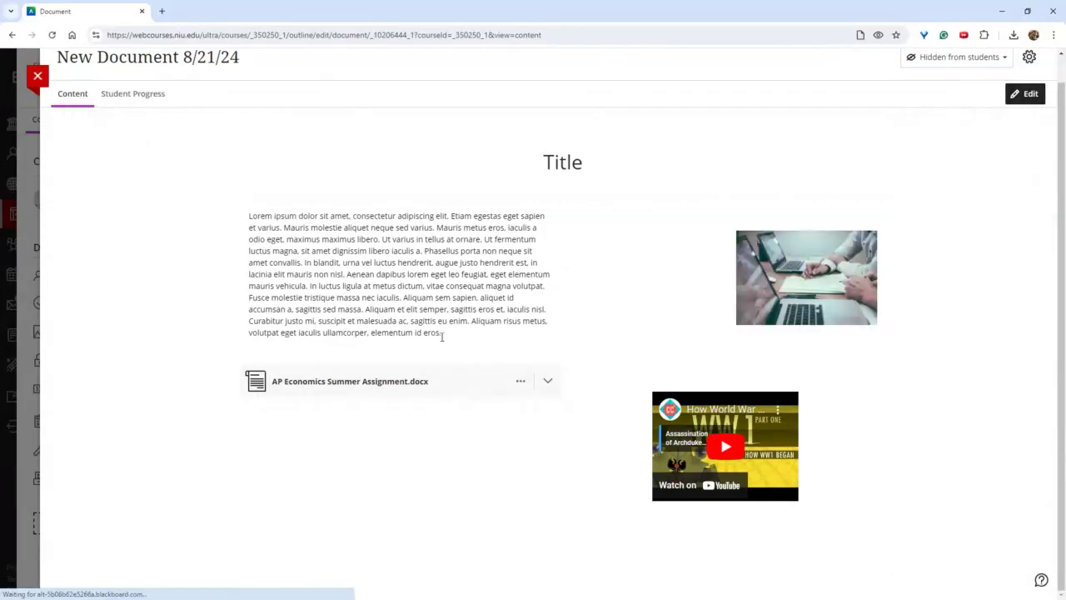
Expand the inline preview of AP Economics Summer Assignment.docx and look through its pages
left_click(414, 389)
scroll(384, 276, "down", 2)
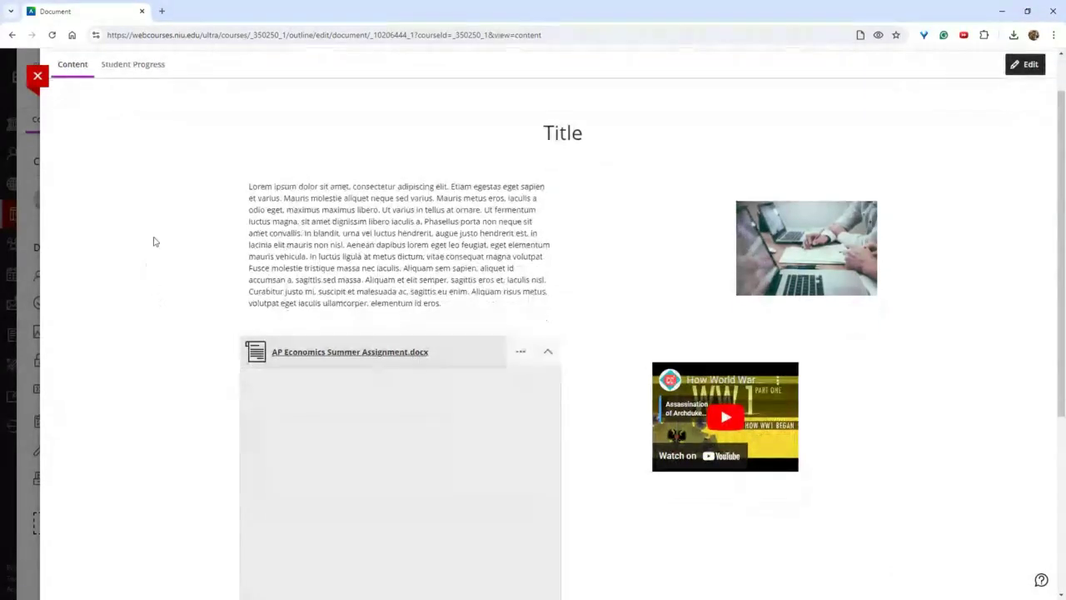
scroll(358, 350, "down", 5)
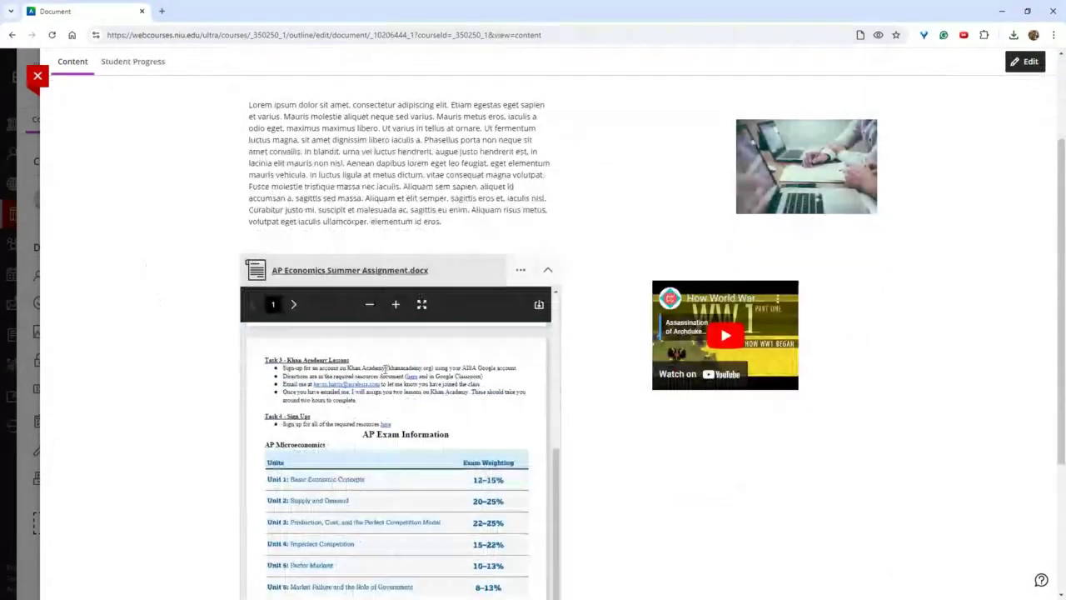
Review the saved document's text, image, video and expanded AP Economics file preview, and close the document
scroll(384, 367, "up", 8)
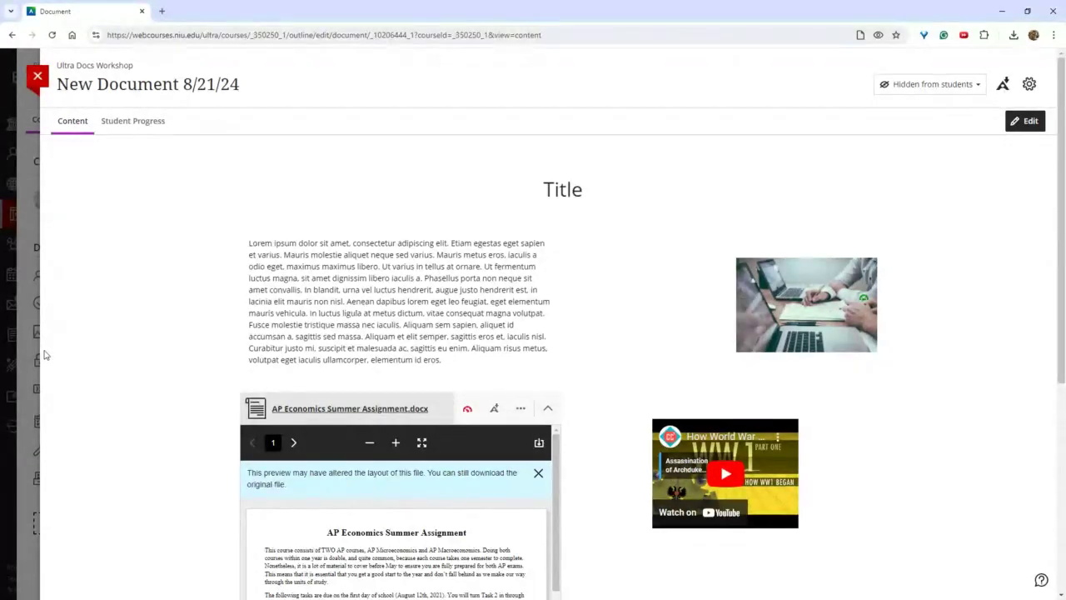
scroll(198, 294, "down", 3)
scroll(198, 294, "up", 2)
scroll(198, 294, "up", 2)
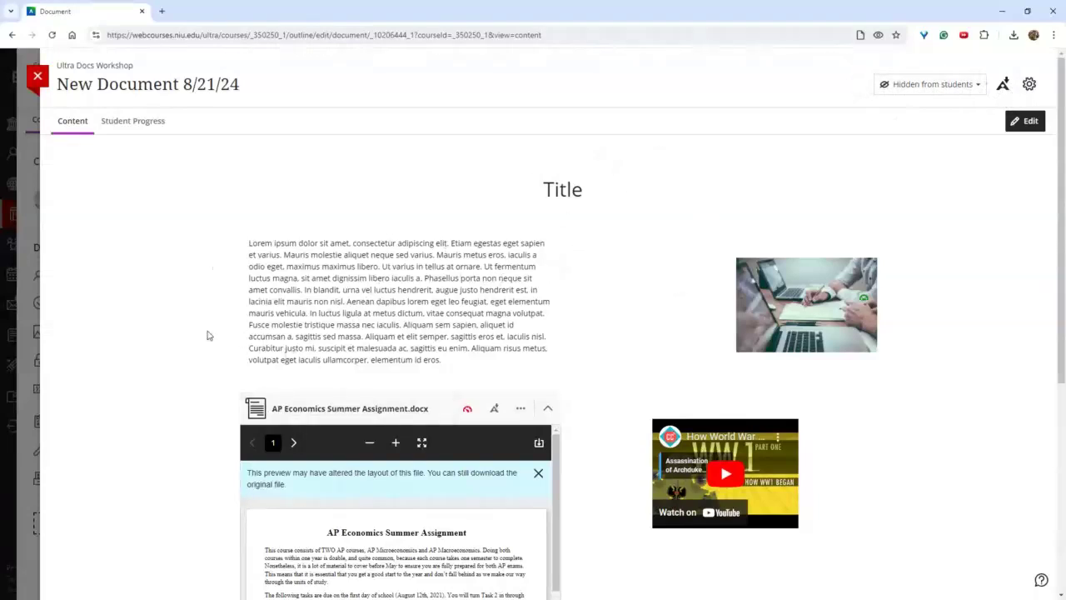
scroll(209, 334, "down", 2)
scroll(225, 325, "up", 2)
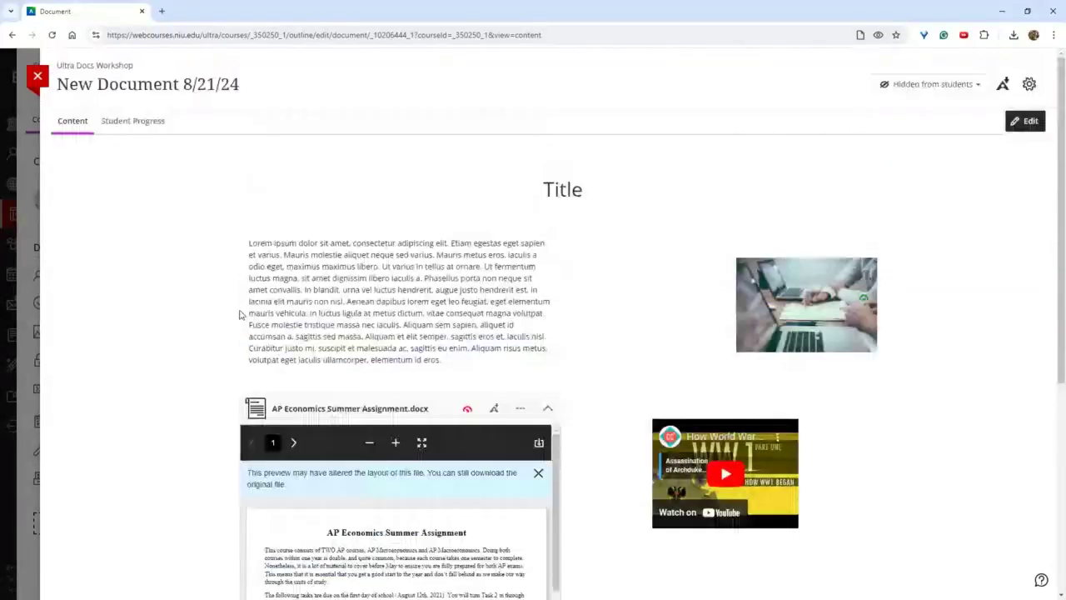
scroll(242, 316, "down", 3)
scroll(495, 334, "down", 6)
scroll(632, 329, "up", 1)
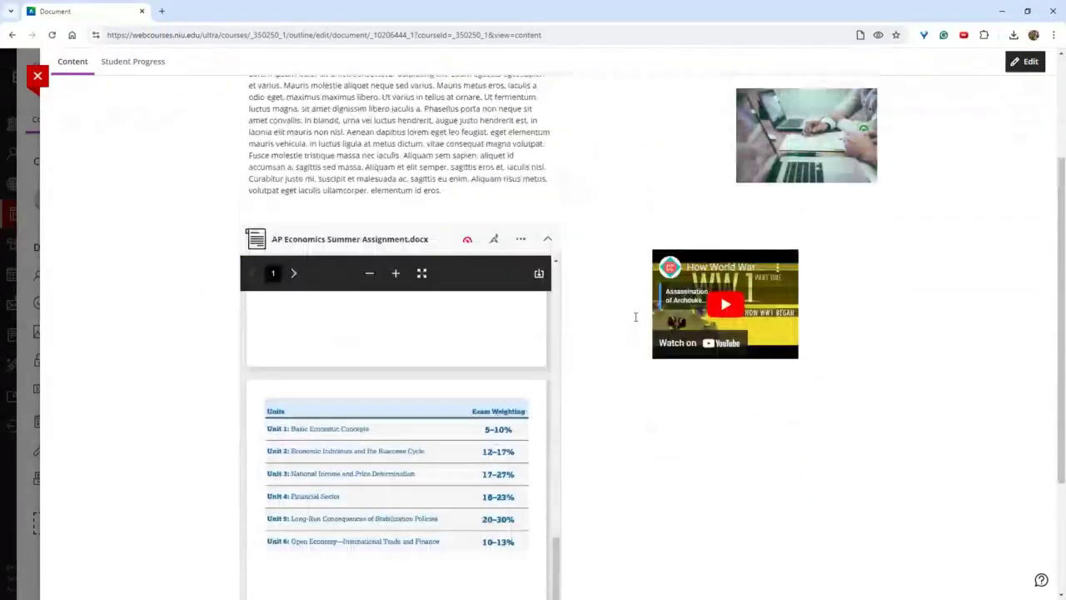
scroll(634, 317, "up", 2)
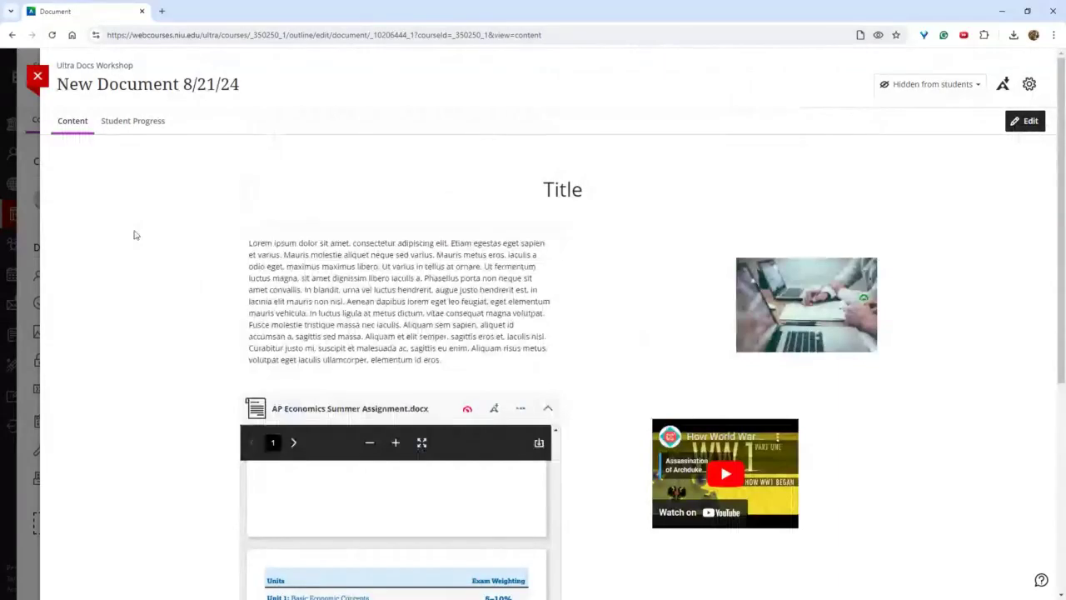
left_click(37, 77)
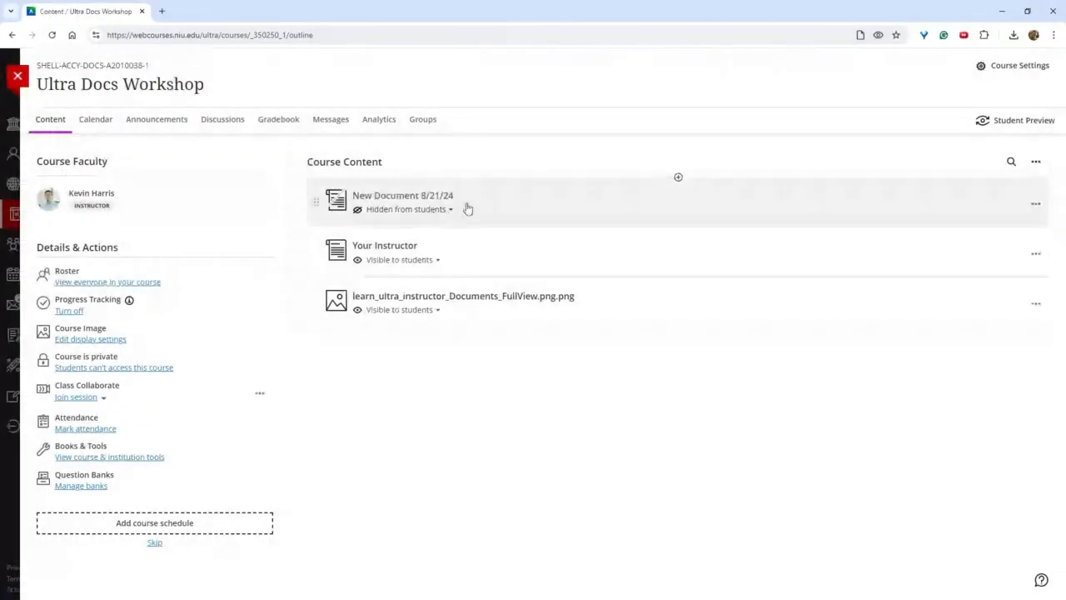
Reopen New Document 8/21/24 in edit mode to check its accessibility score, and close it
left_click(492, 201)
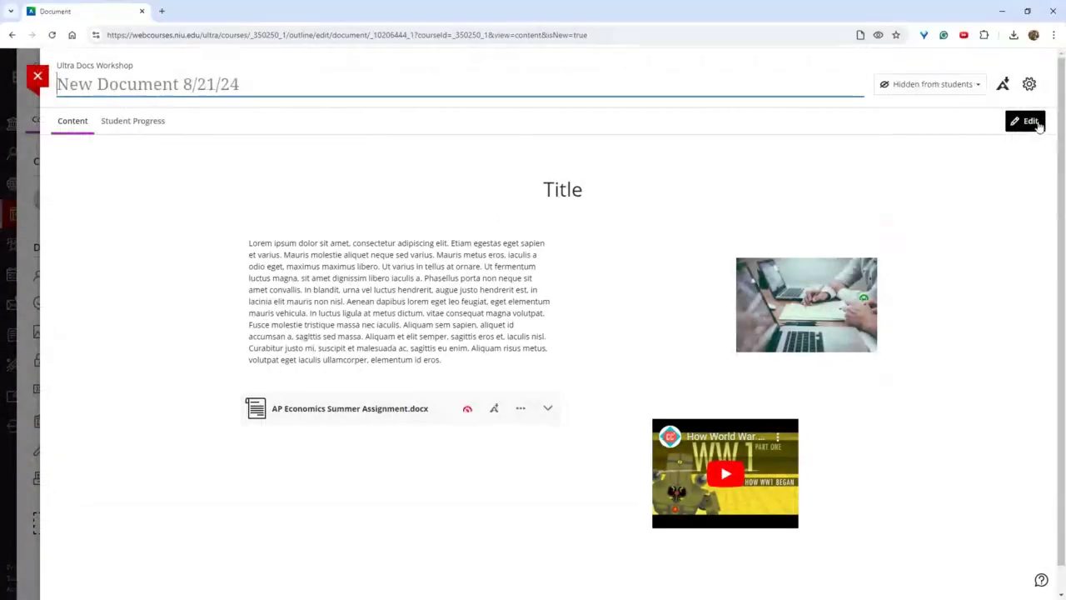
left_click(1019, 123)
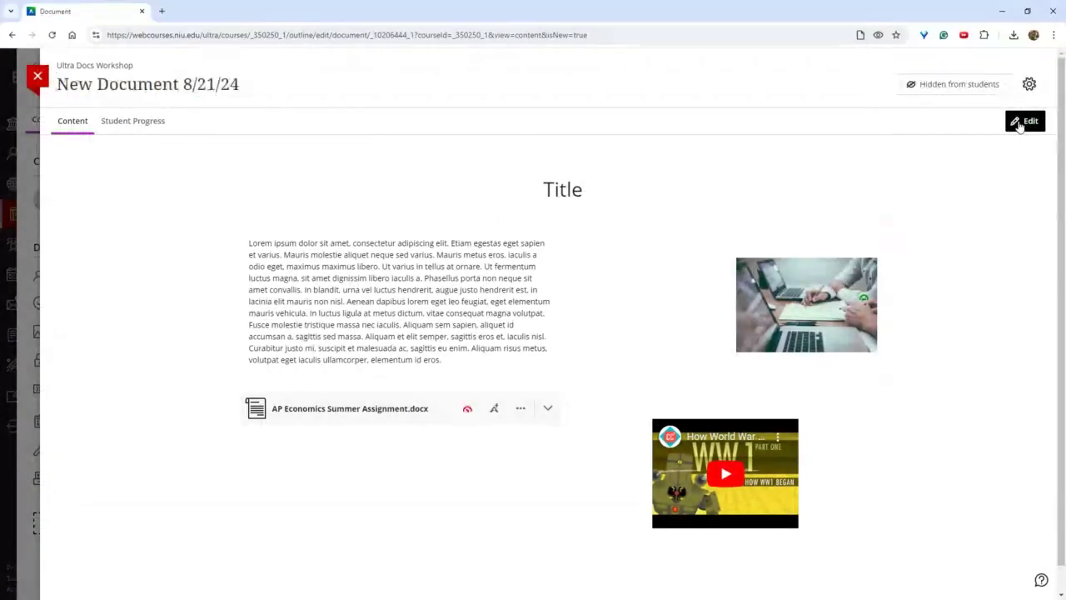
scroll(544, 214, "down", 1)
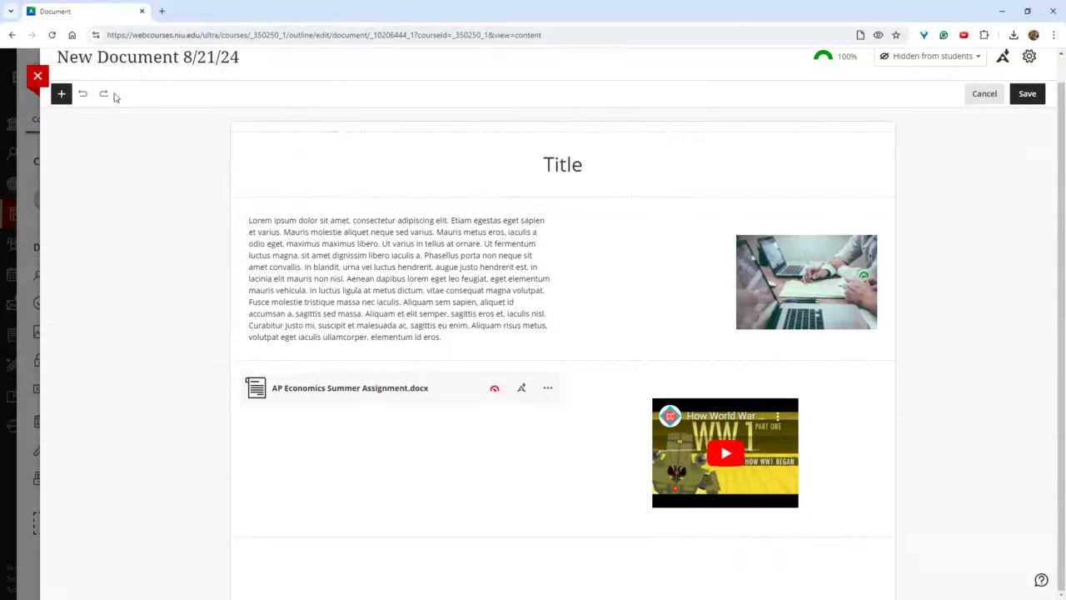
scroll(191, 241, "up", 1)
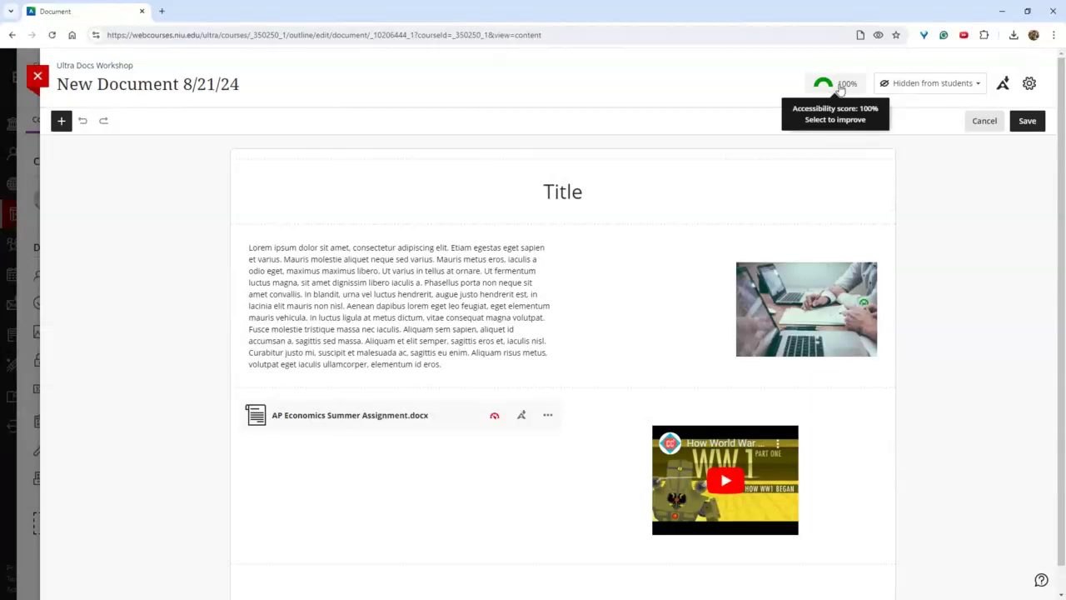
left_click(37, 76)
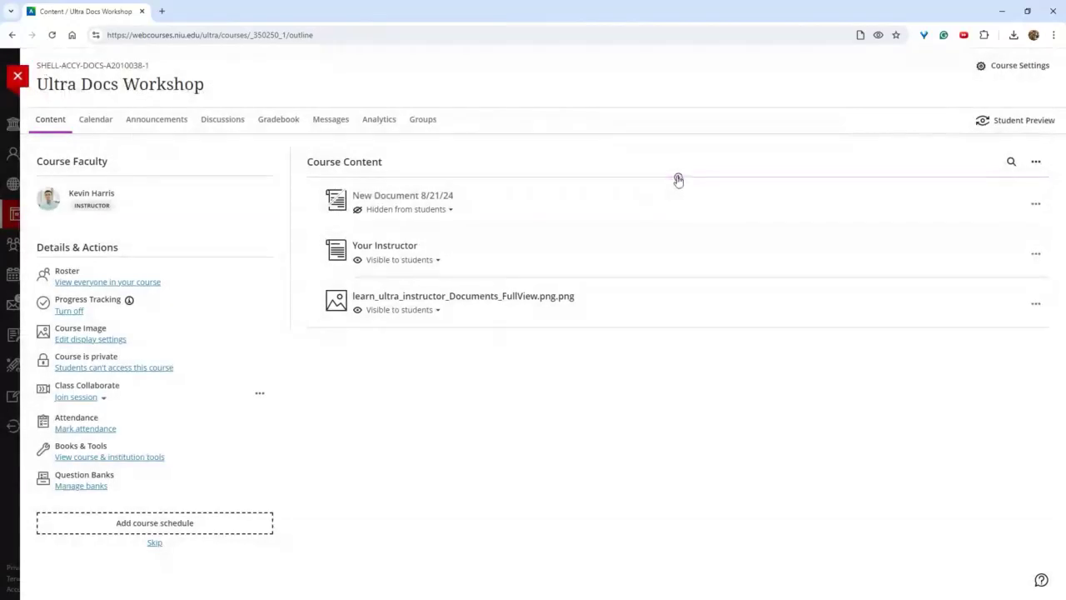
Create a new document at the start of the course content by converting AP Economics Summer Assignment.docx, and check the converted text block
left_click(678, 177)
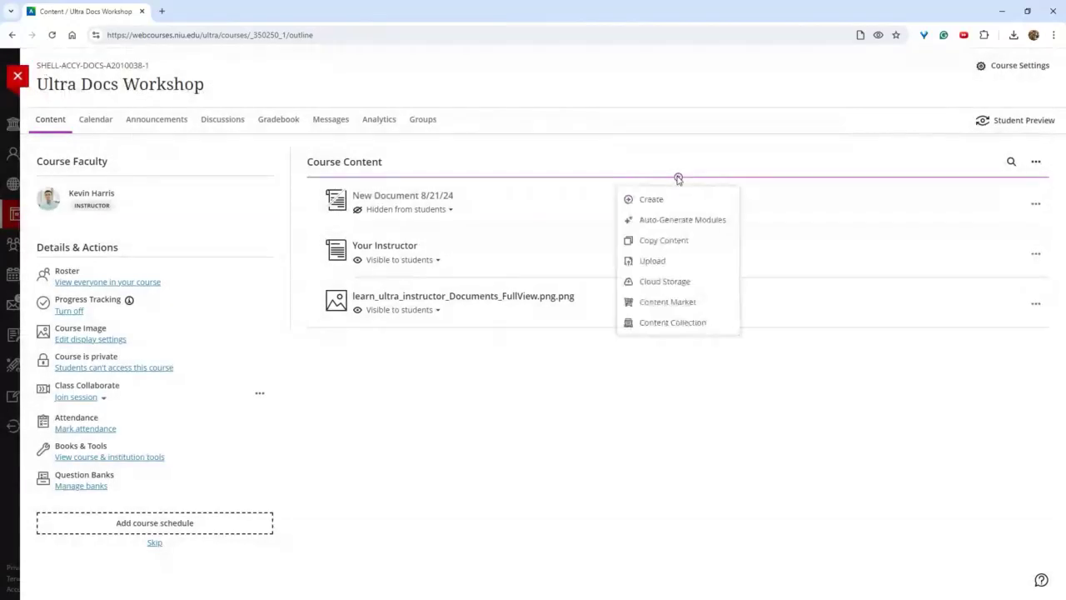
left_click(674, 201)
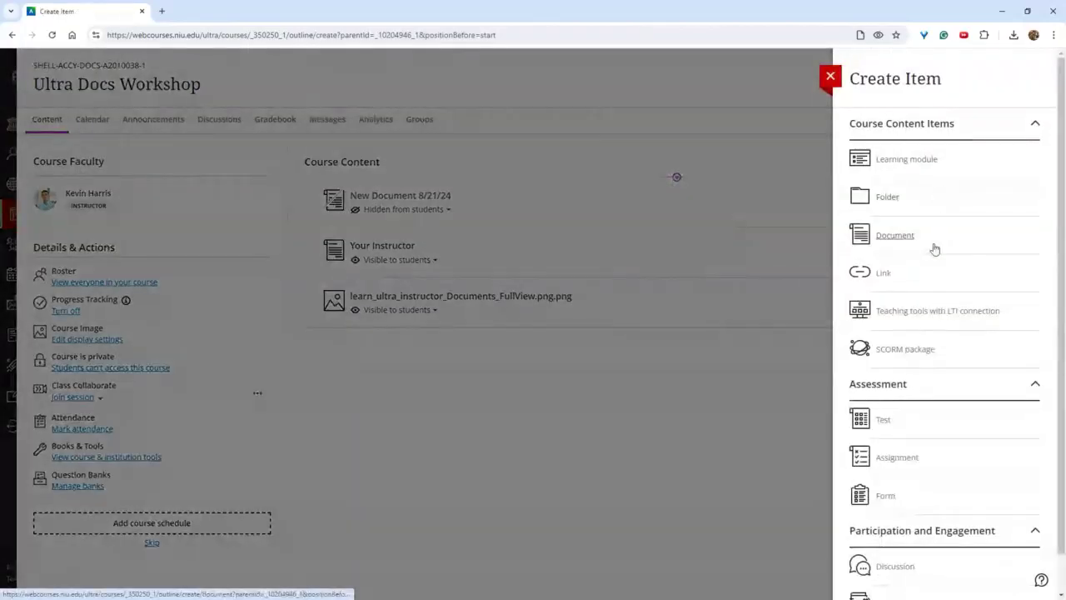
left_click(918, 234)
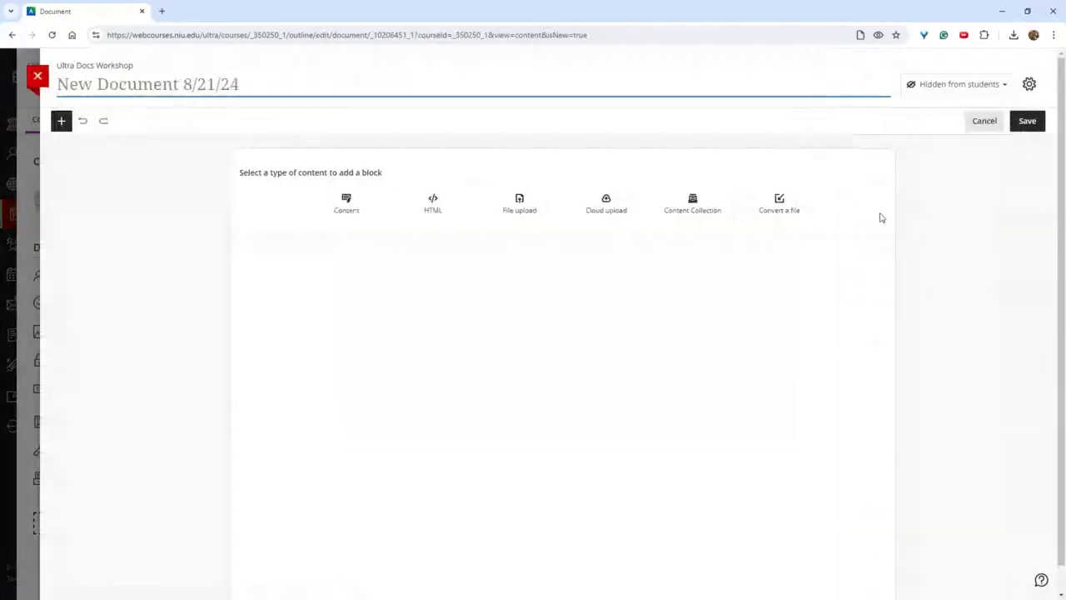
left_click(790, 211)
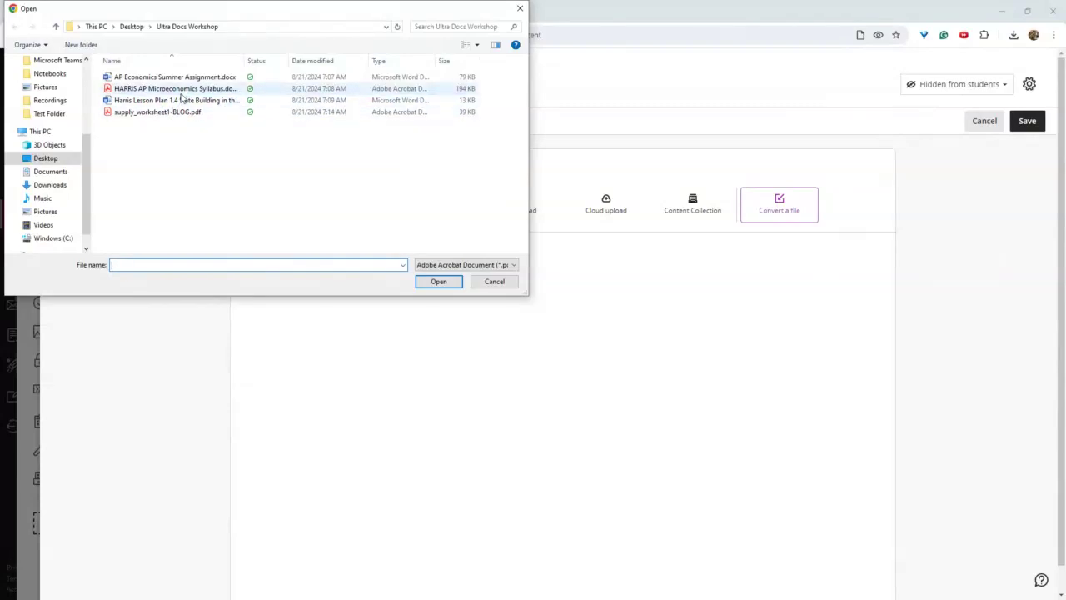
double_click(179, 77)
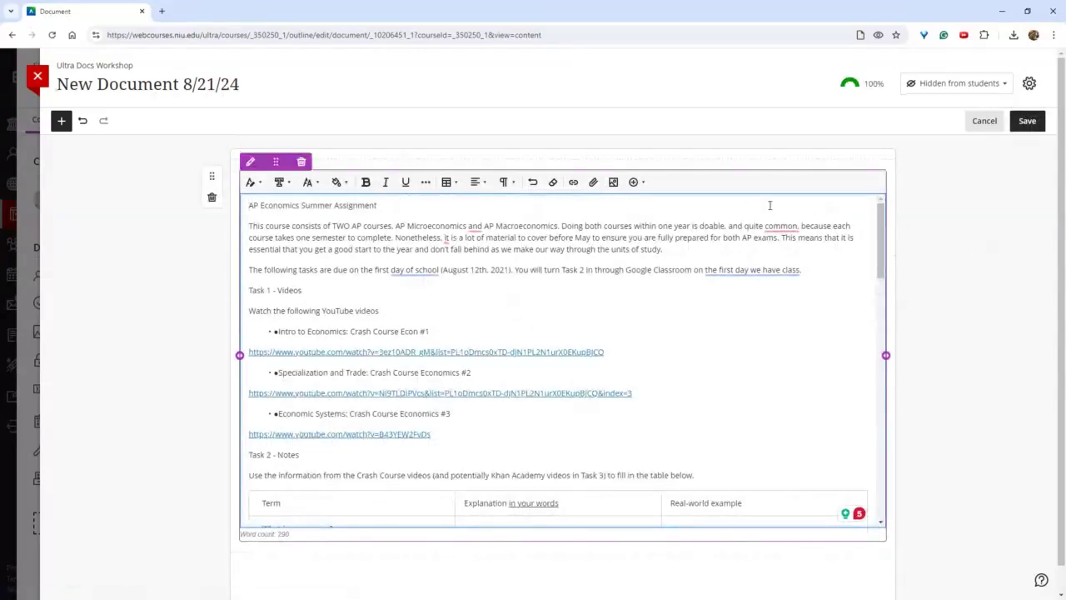
scroll(393, 252, "down", 15)
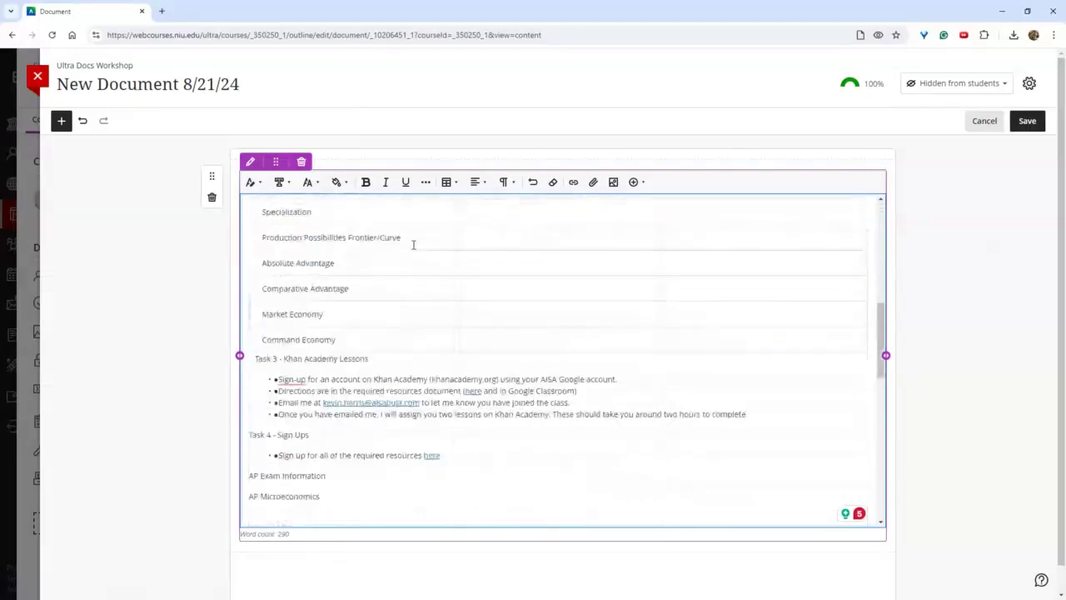
scroll(413, 243, "down", 8)
scroll(424, 257, "up", 10)
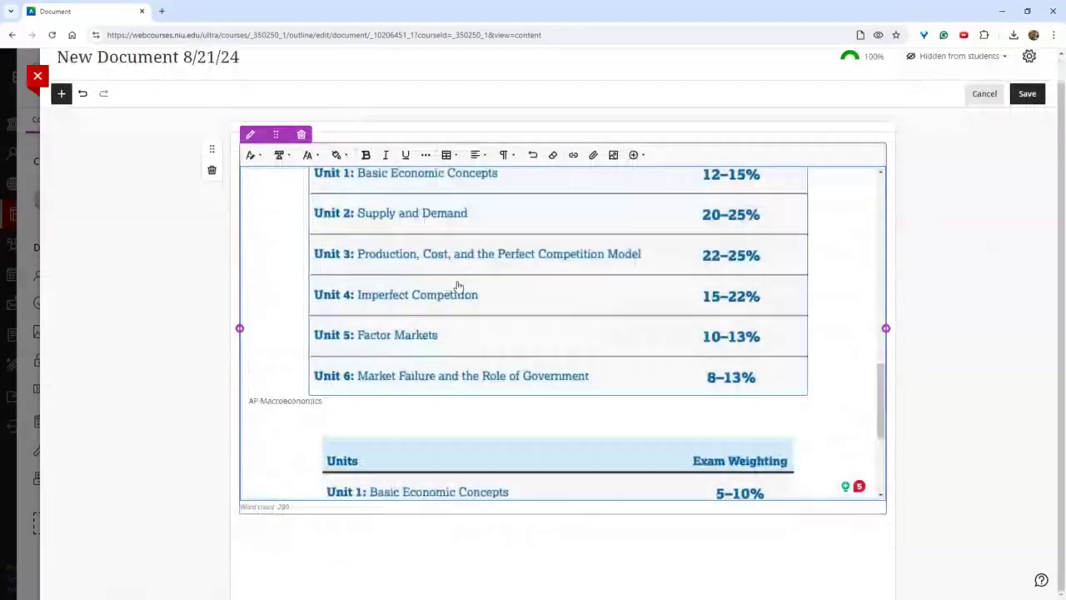
scroll(457, 281, "up", 10)
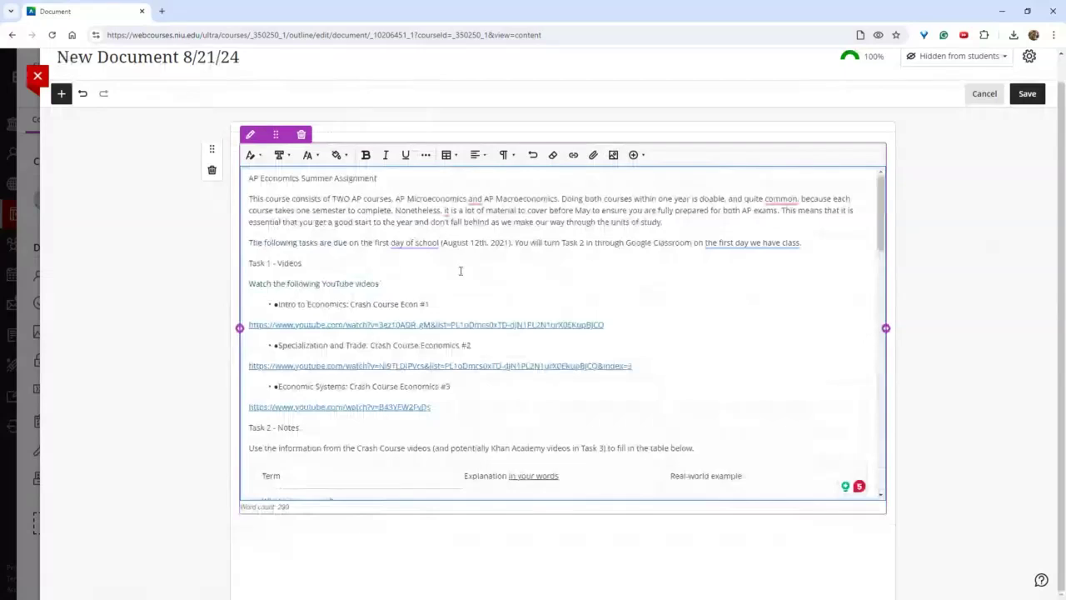
scroll(460, 270, "up", 1)
left_click(930, 209)
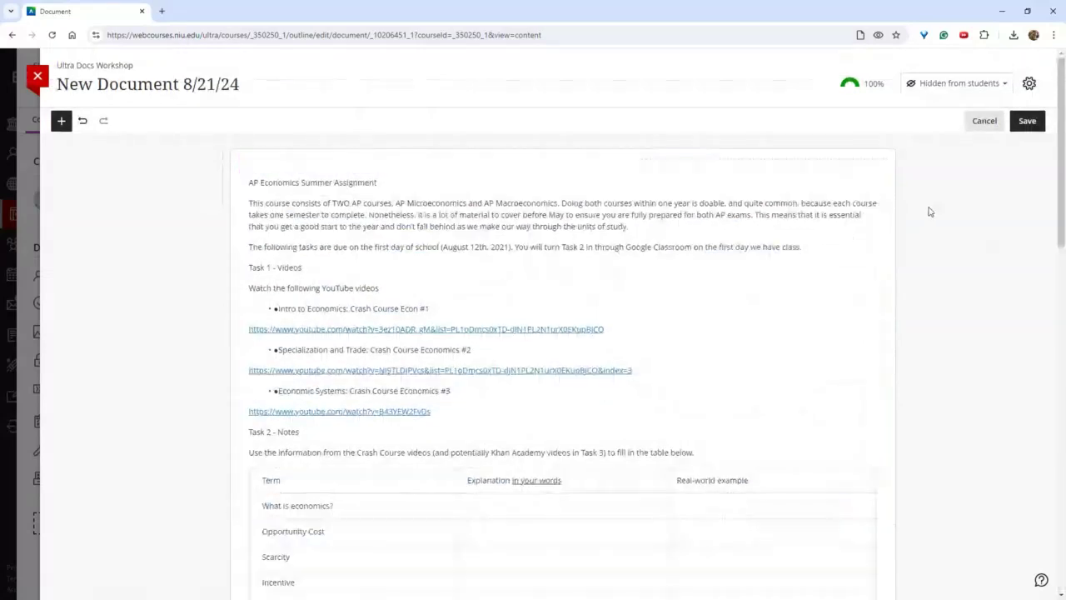
Add a content block above the converted text and move the line "AP Economics Summer Assignment" from the text into it
left_click(563, 160)
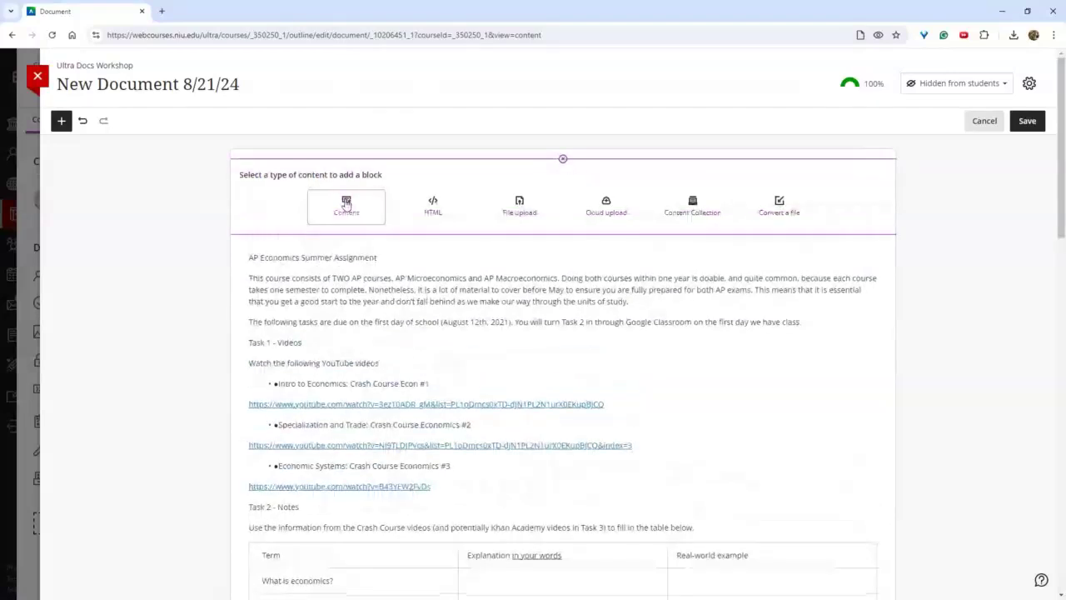
left_click(346, 202)
left_click_drag(249, 260, 252, 273)
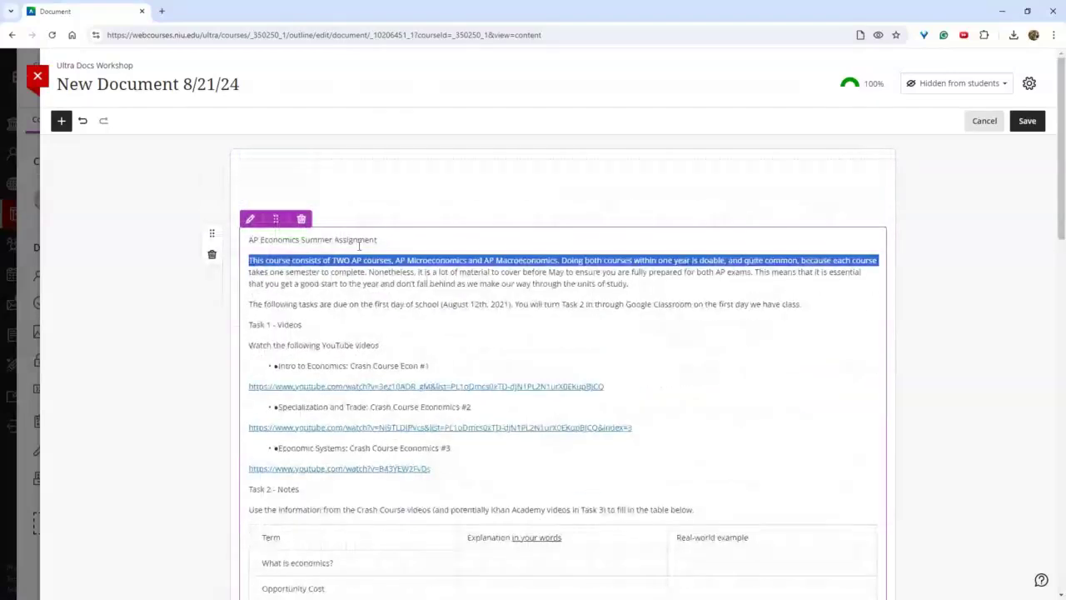
left_click(373, 242)
left_click_drag(377, 262, 248, 263)
key("ctrl+x")
left_click(333, 183)
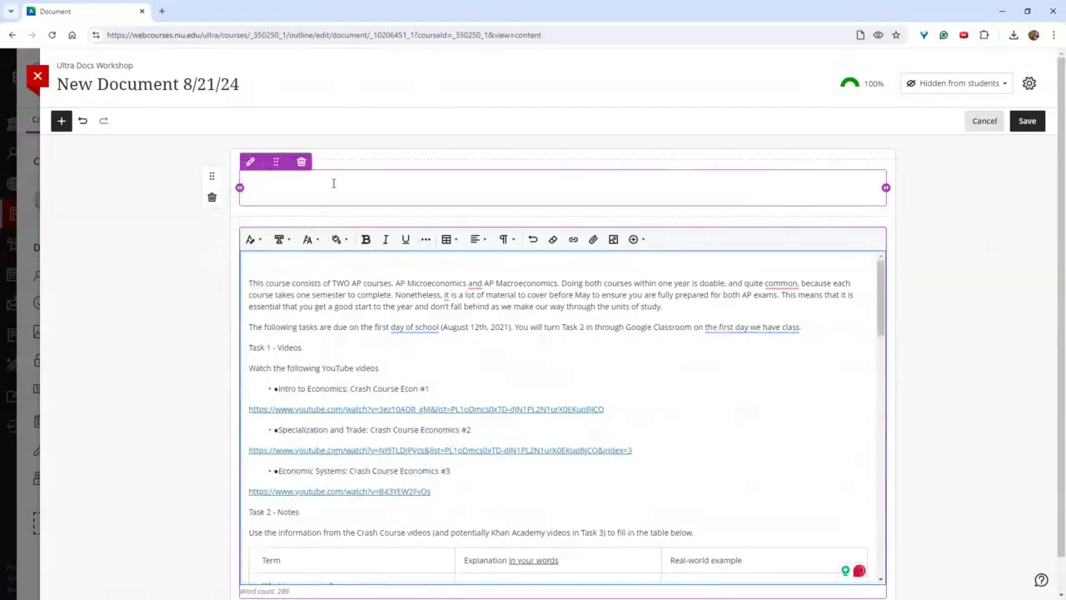
key("ctrl+v")
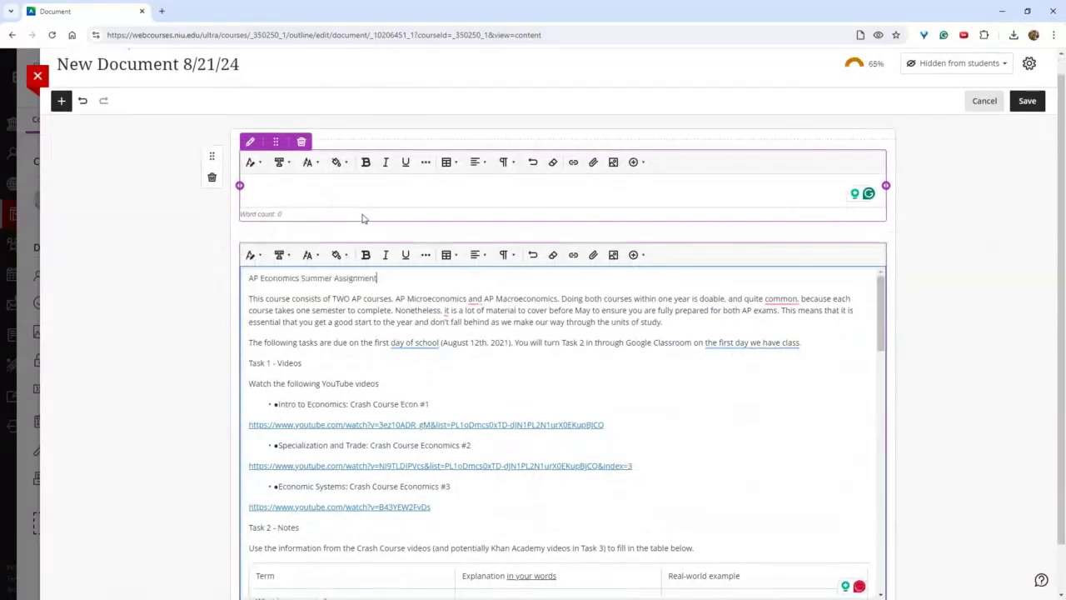
left_click_drag(383, 278, 200, 285)
key("ctrl+x")
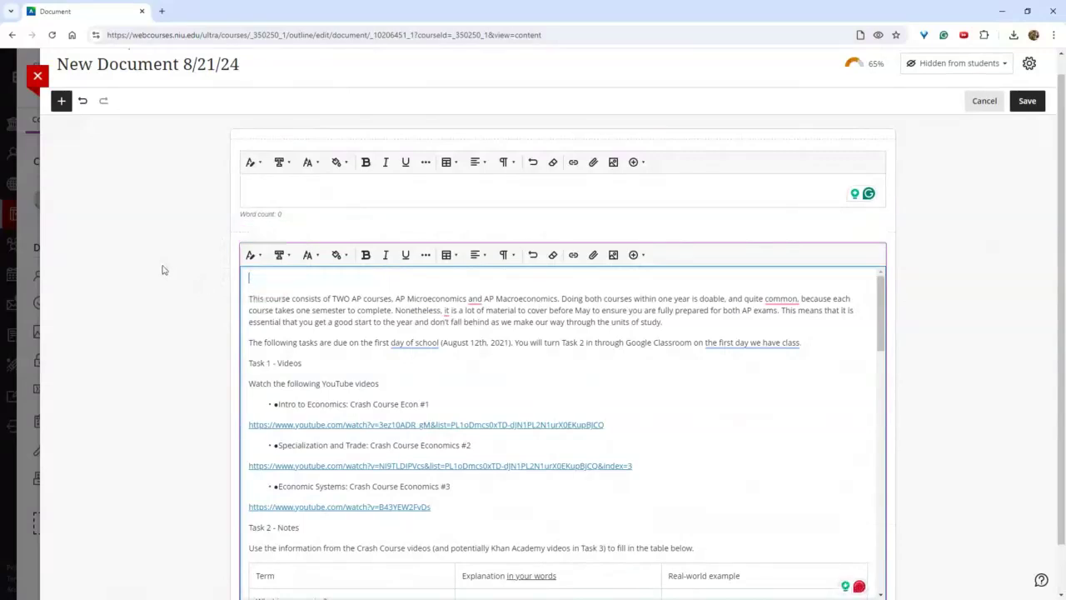
left_click(317, 191)
key("ctrl+v")
Format the "AP Economics Summer Assignment" heading as centered, font size 36 and bold
left_click_drag(399, 187, 250, 184)
left_click(476, 162)
left_click(497, 212)
left_click(307, 162)
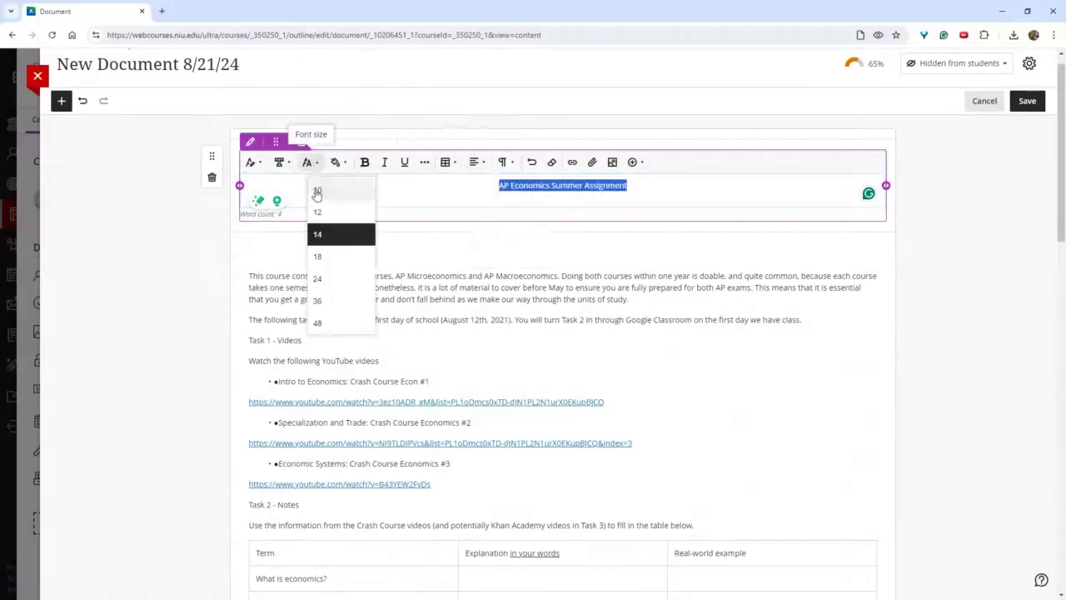
left_click(321, 300)
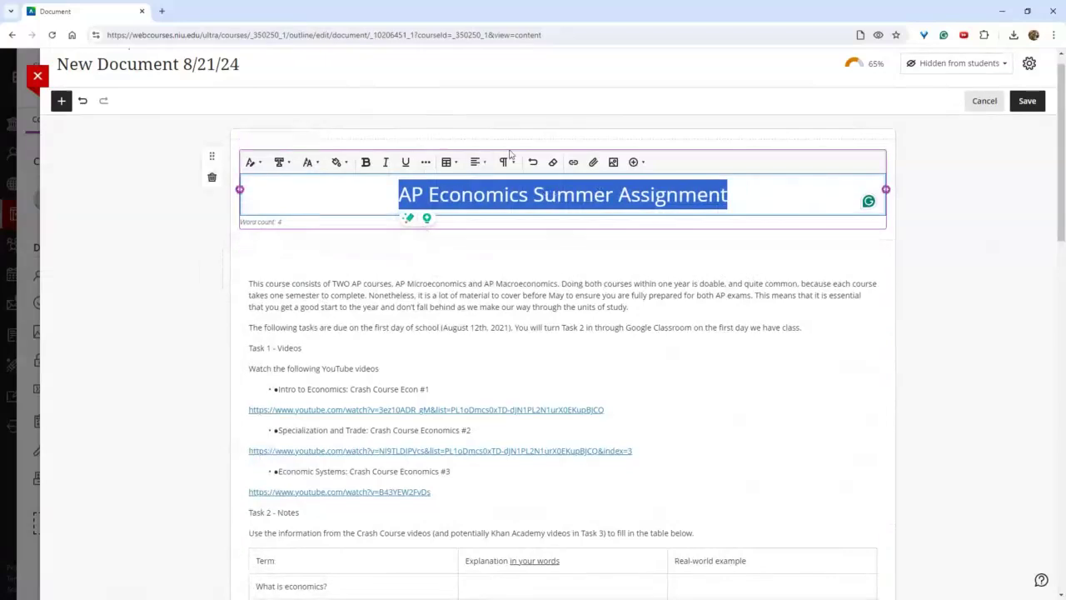
left_click(366, 163)
Narrow the converted text block below the heading to the left half of the page
left_click(394, 272)
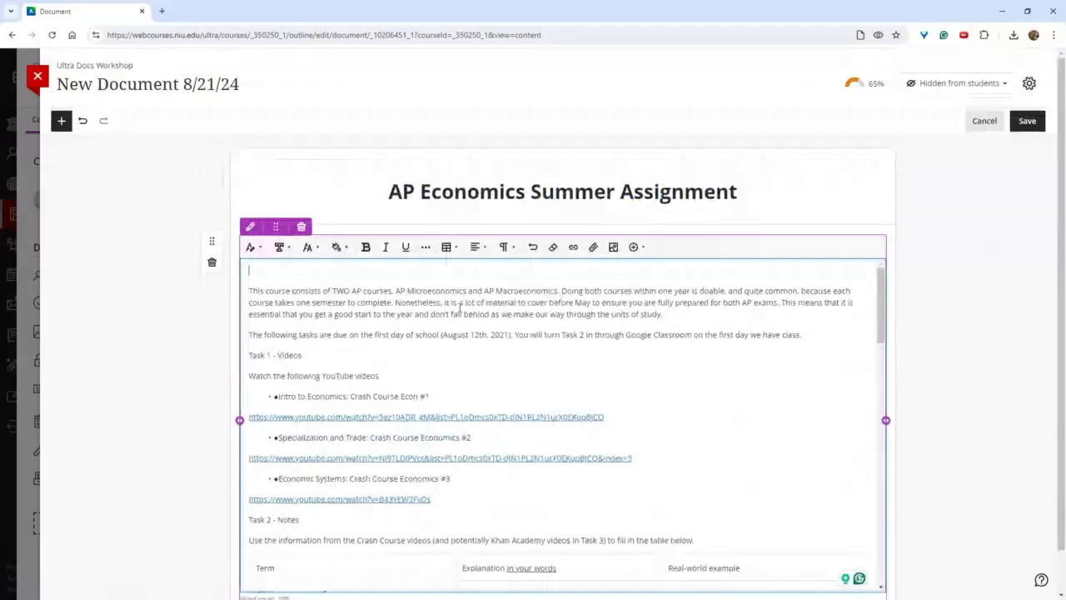
scroll(372, 286, "down", 2)
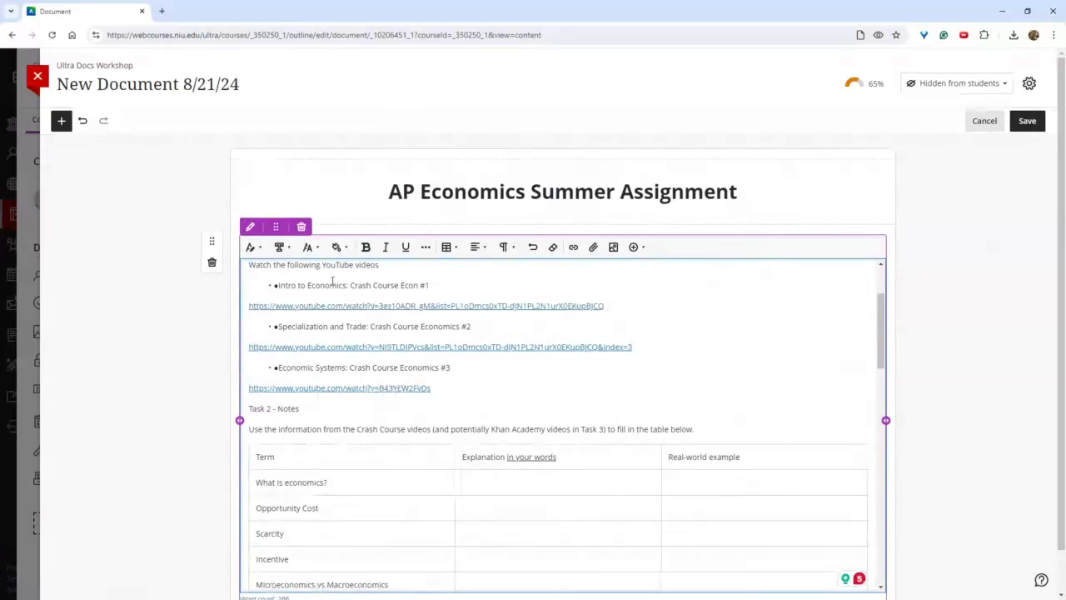
scroll(884, 412, "down", 4)
left_click_drag(885, 419, 560, 445)
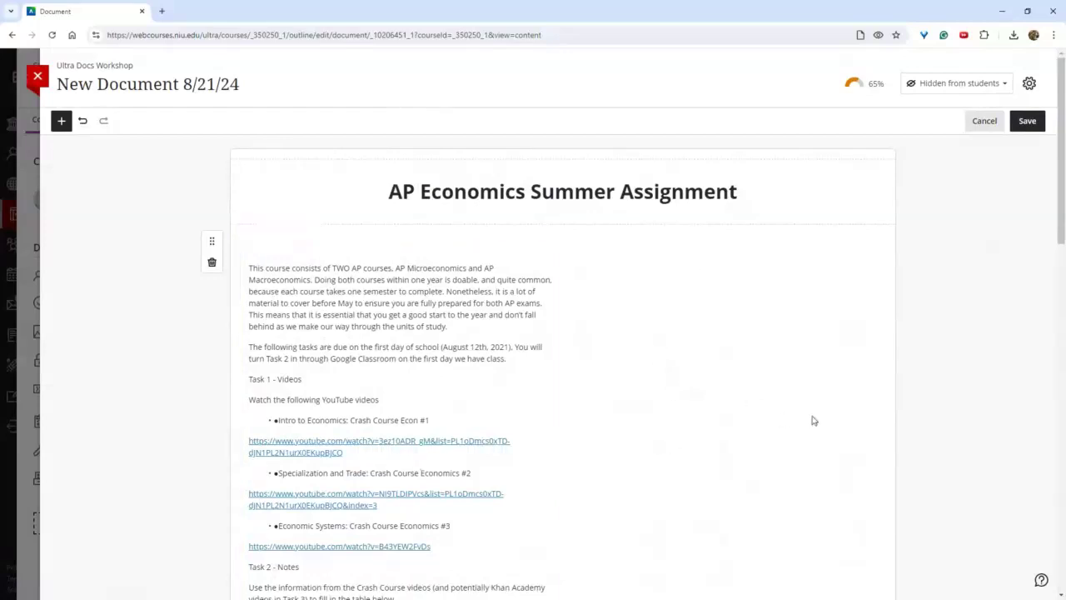
Look through the AP Economics Summer Assignment document, save it, and return to the course content
scroll(588, 402, "down", 6)
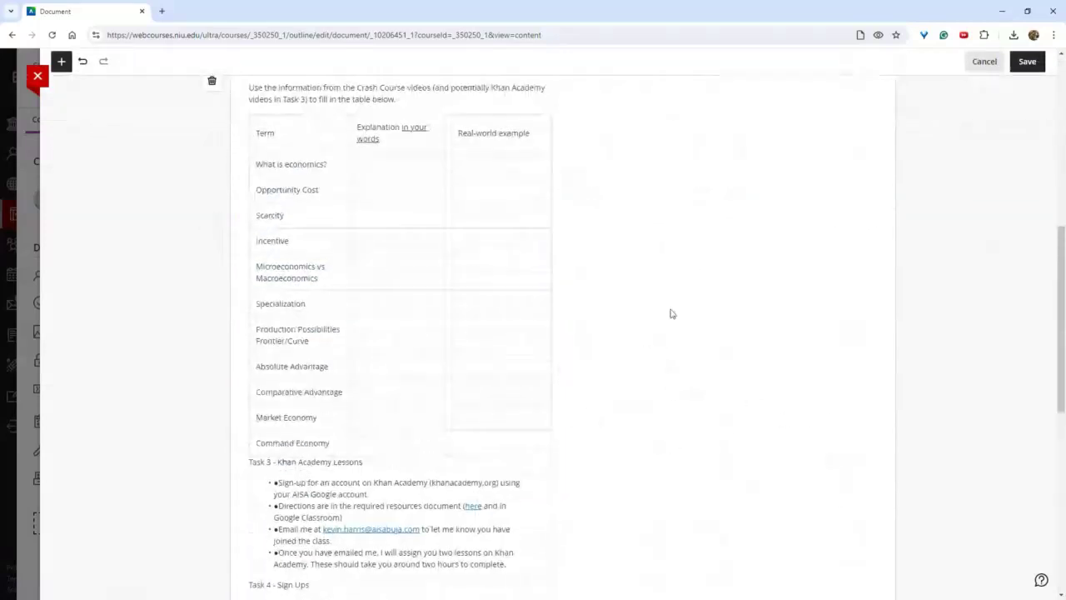
scroll(671, 309, "down", 6)
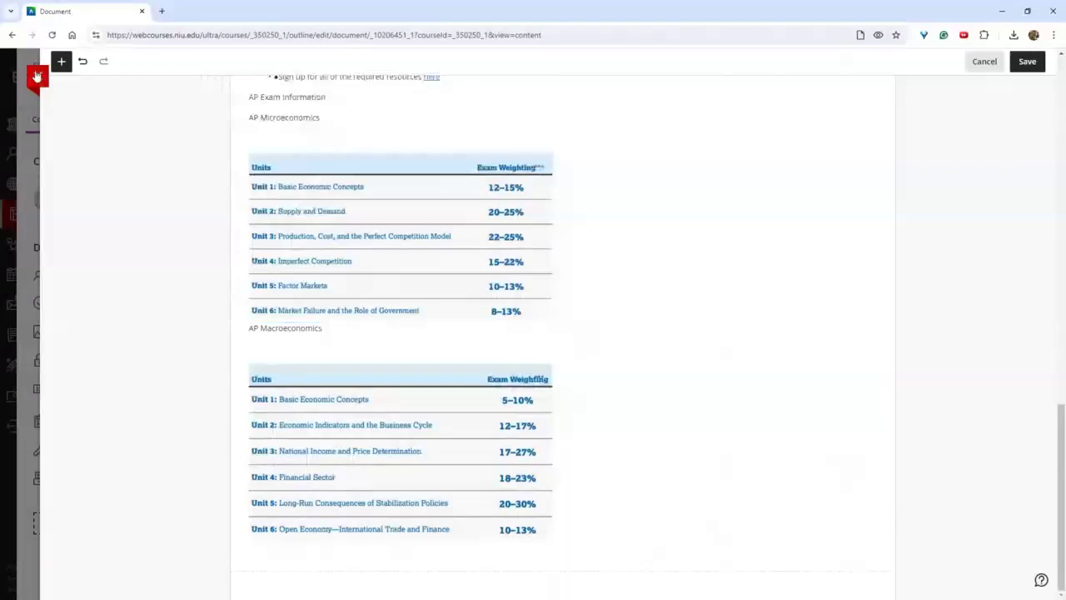
scroll(257, 269, "up", 12)
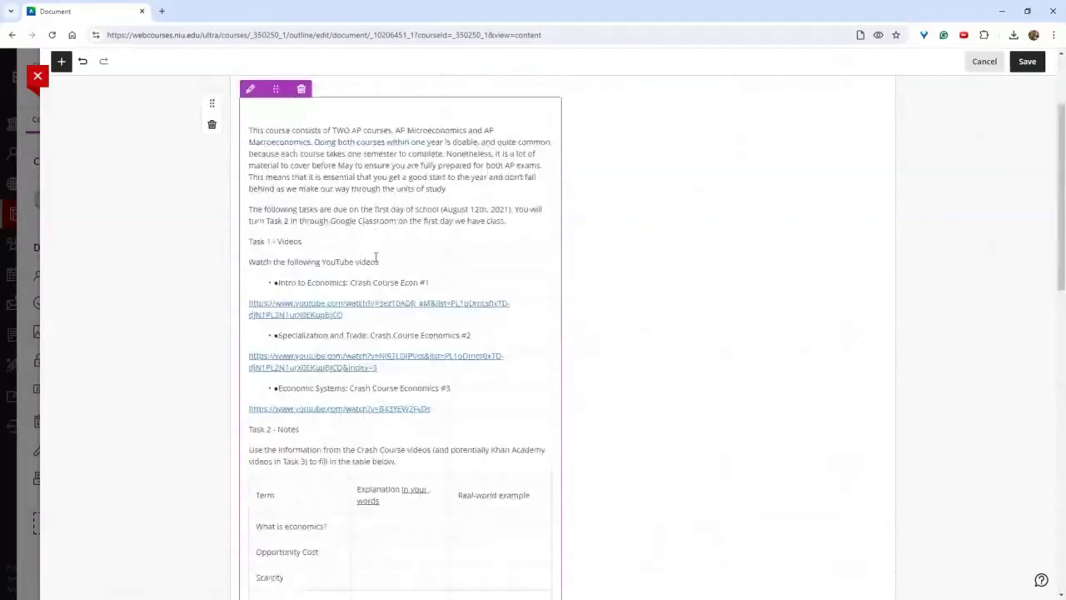
scroll(376, 258, "up", 2)
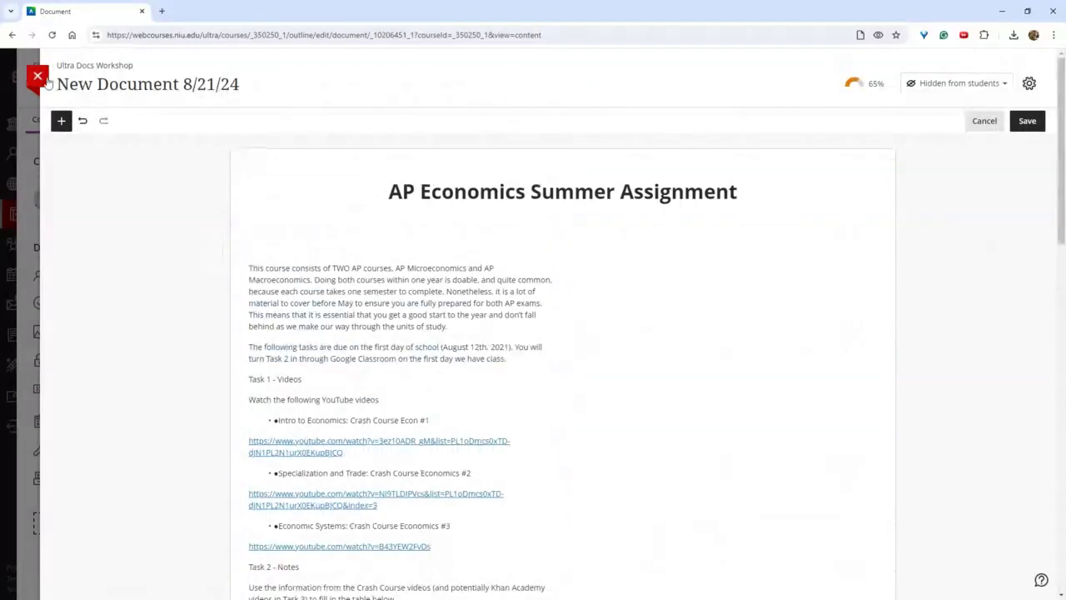
left_click(37, 78)
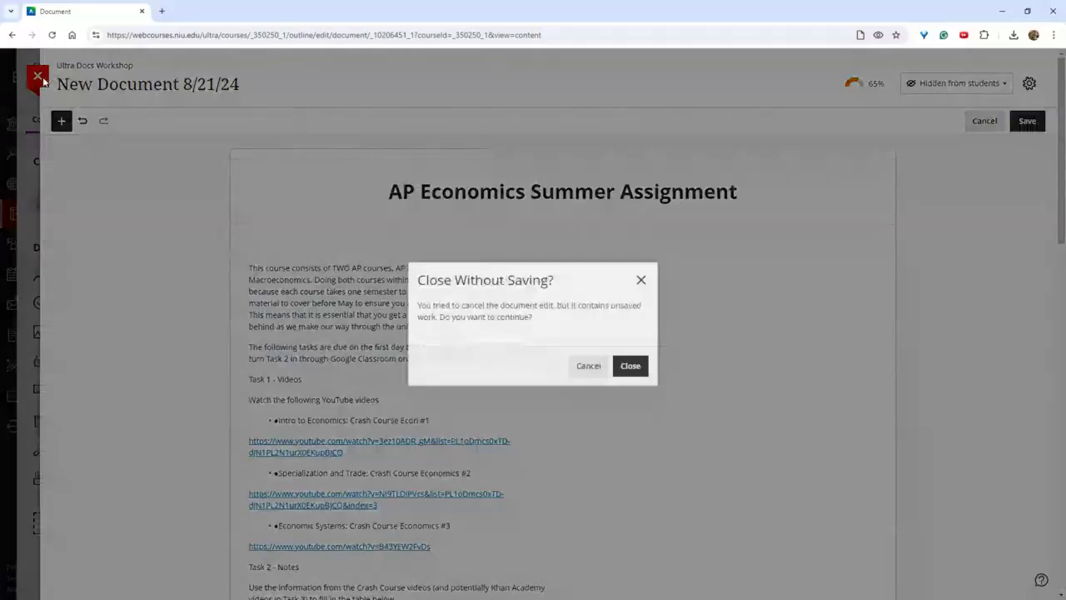
left_click(593, 365)
left_click(1027, 121)
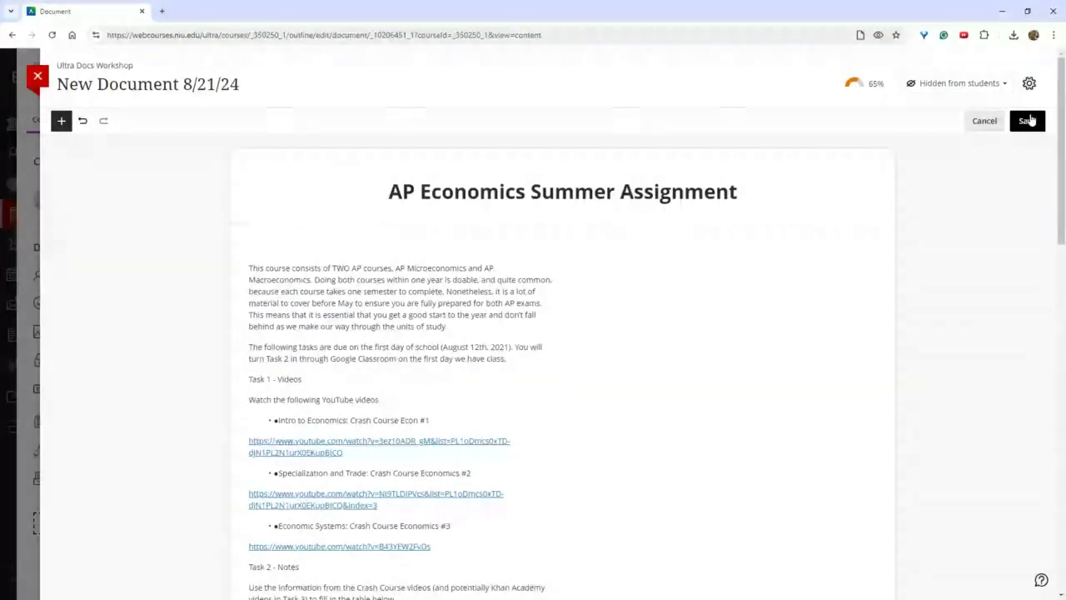
left_click(38, 77)
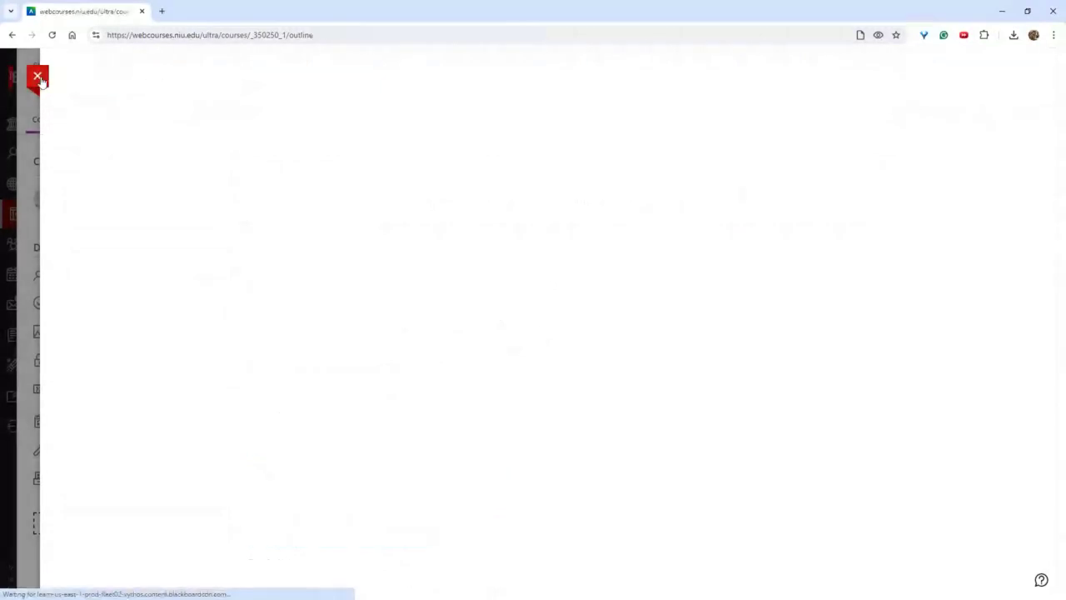
Create a new document at the start of the course content by converting the AP Microeconomics Syllabus PDF
left_click(678, 178)
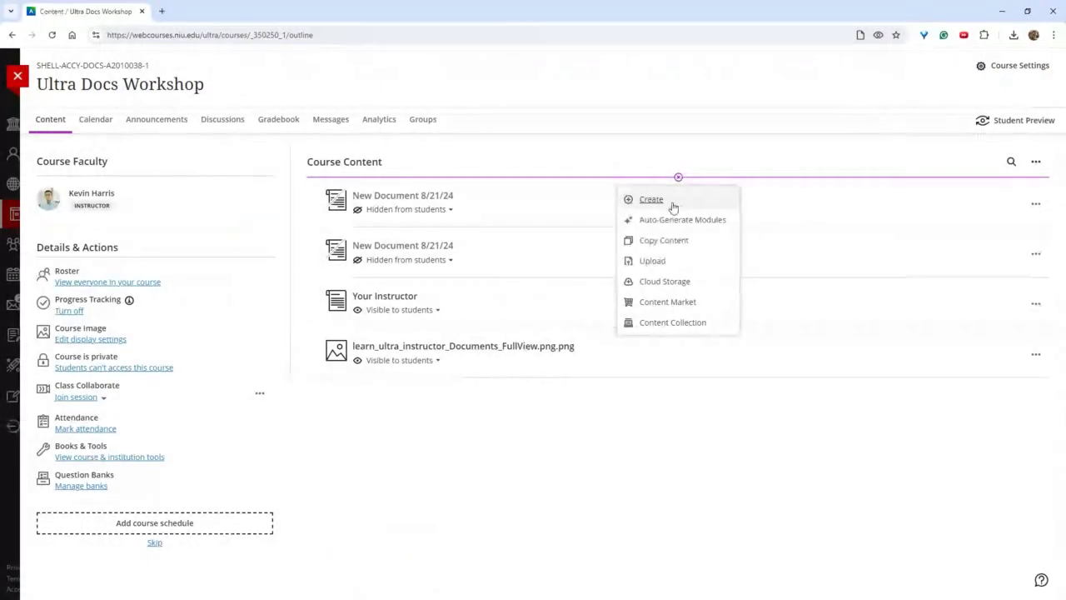
left_click(673, 204)
left_click(908, 239)
left_click(791, 206)
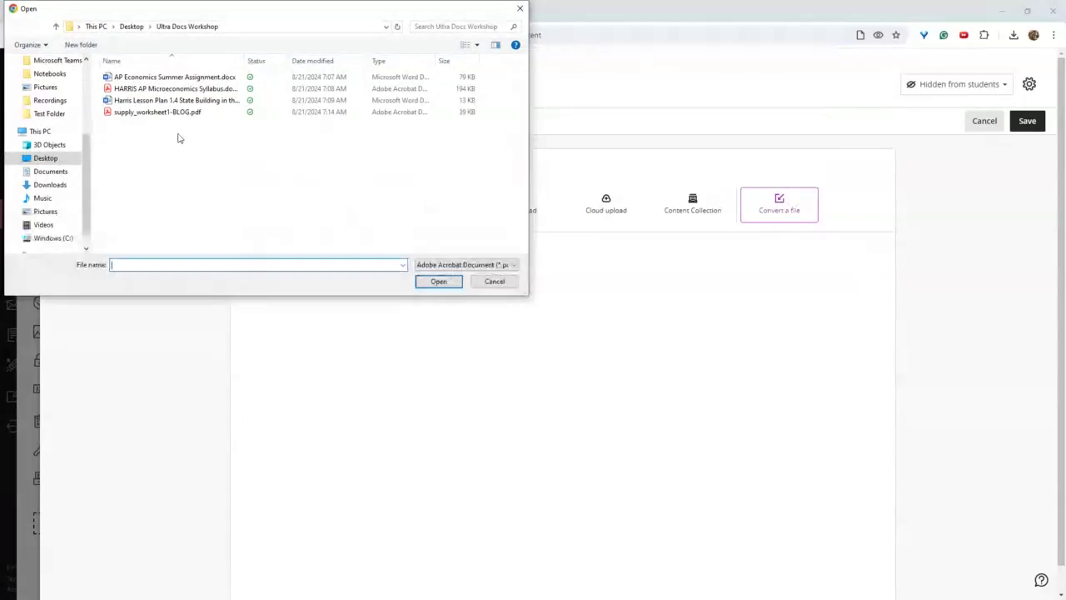
double_click(170, 88)
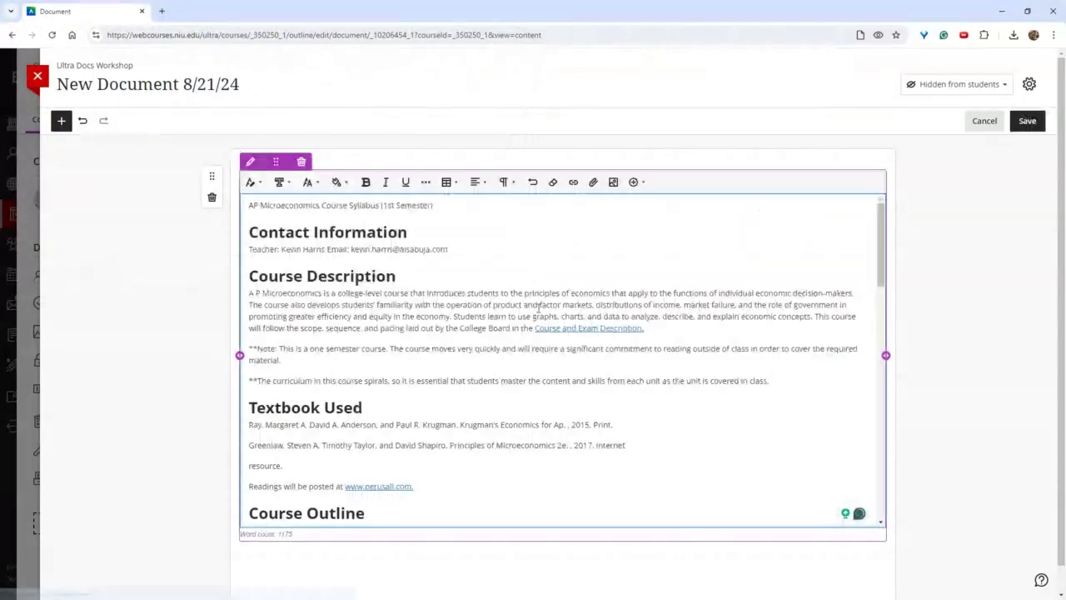
Review the converted syllabus text and narrow its block to about three quarters of the page width
scroll(538, 307, "down", 5)
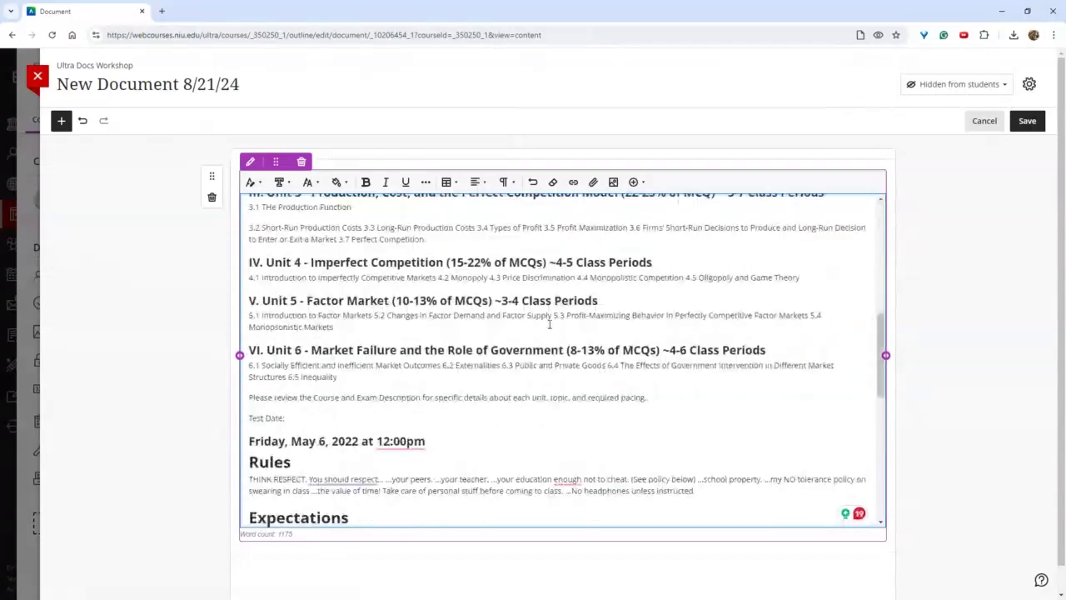
scroll(549, 325, "down", 6)
scroll(550, 323, "down", 1)
left_click_drag(371, 319, 323, 309)
scroll(321, 266, "up", 2)
left_click_drag(300, 374, 414, 398)
scroll(289, 314, "up", 1)
scroll(299, 316, "up", 4)
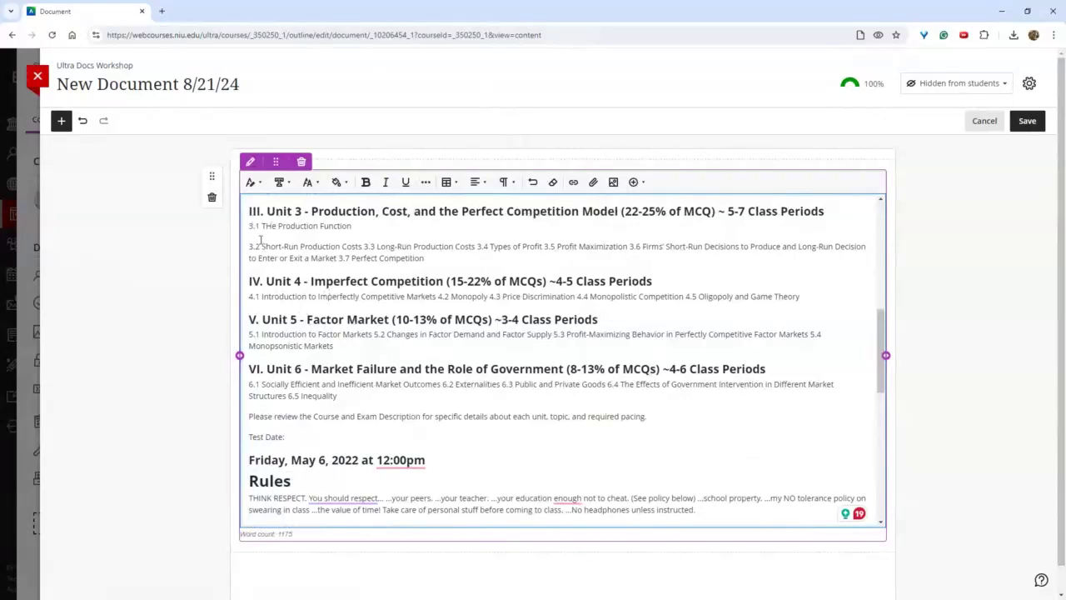
scroll(487, 457, "up", 10)
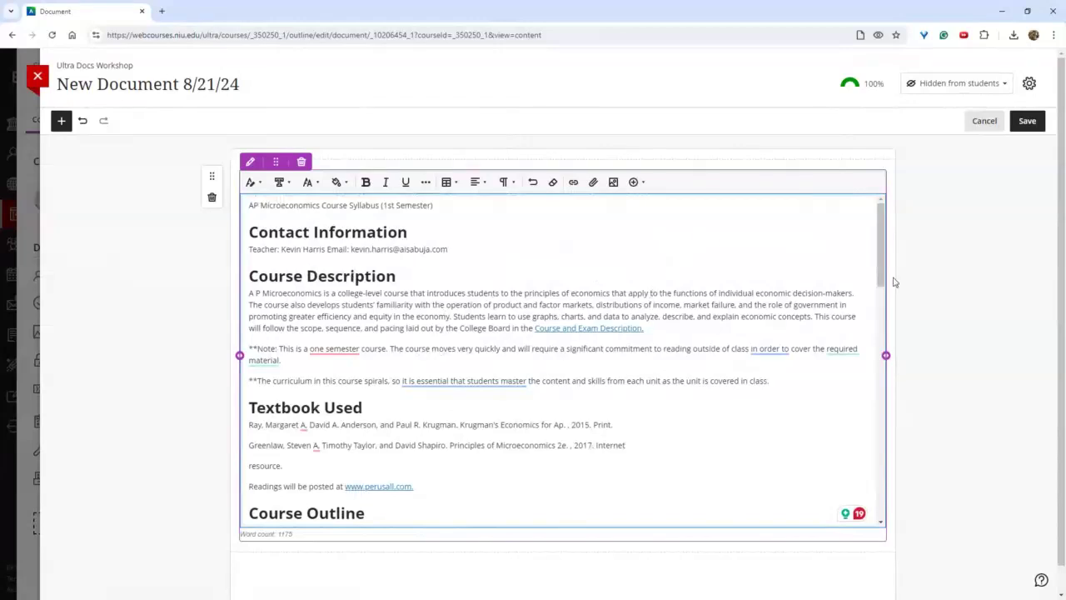
left_click_drag(886, 358, 718, 370)
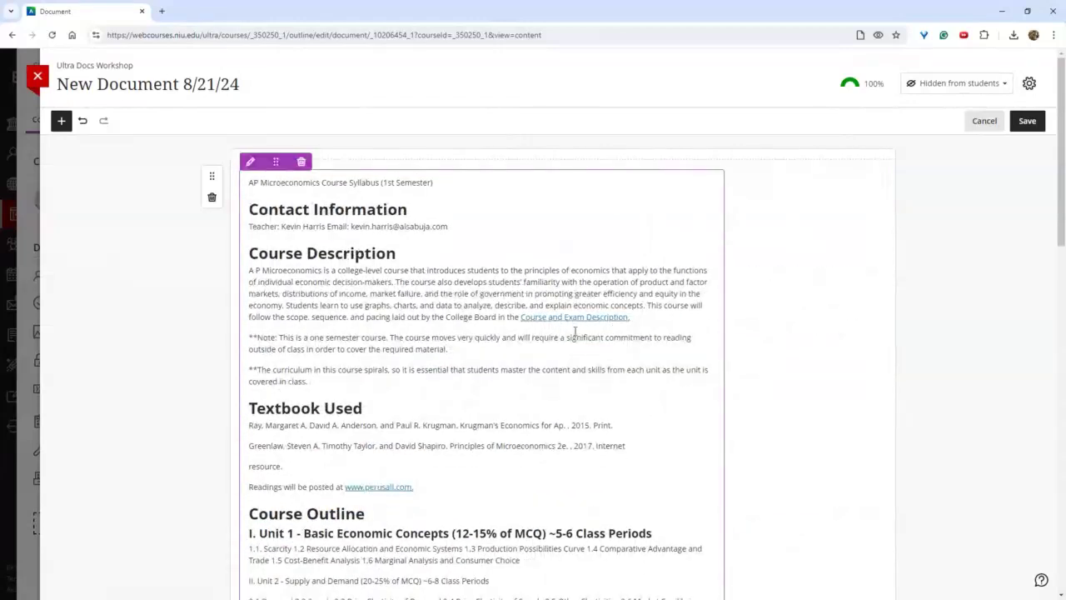
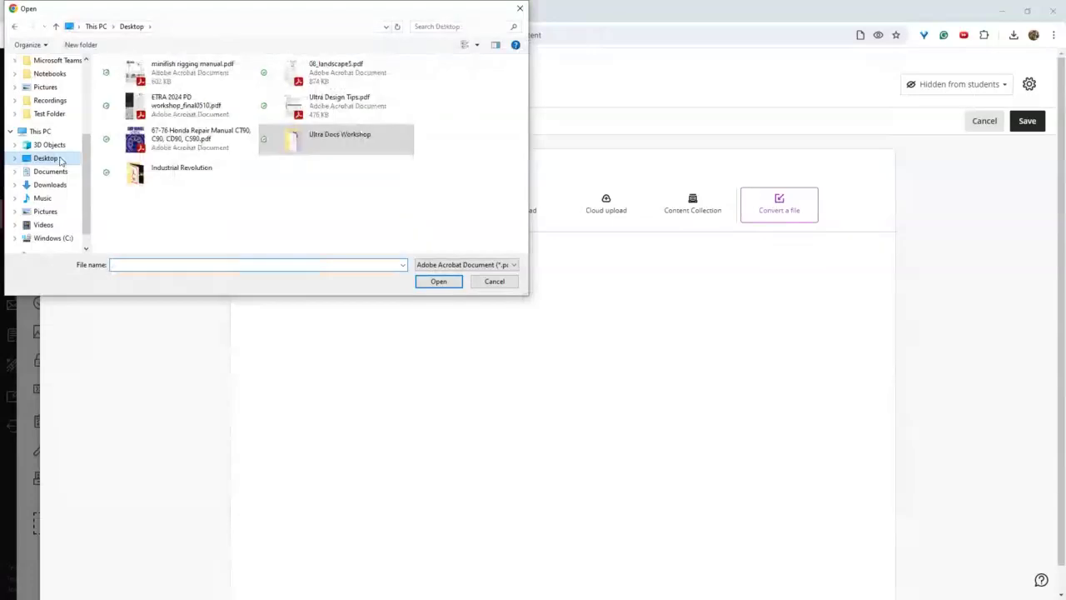
Try to convert minifish rigging manual.pdf in a new document, and close the document without saving
double_click(191, 66)
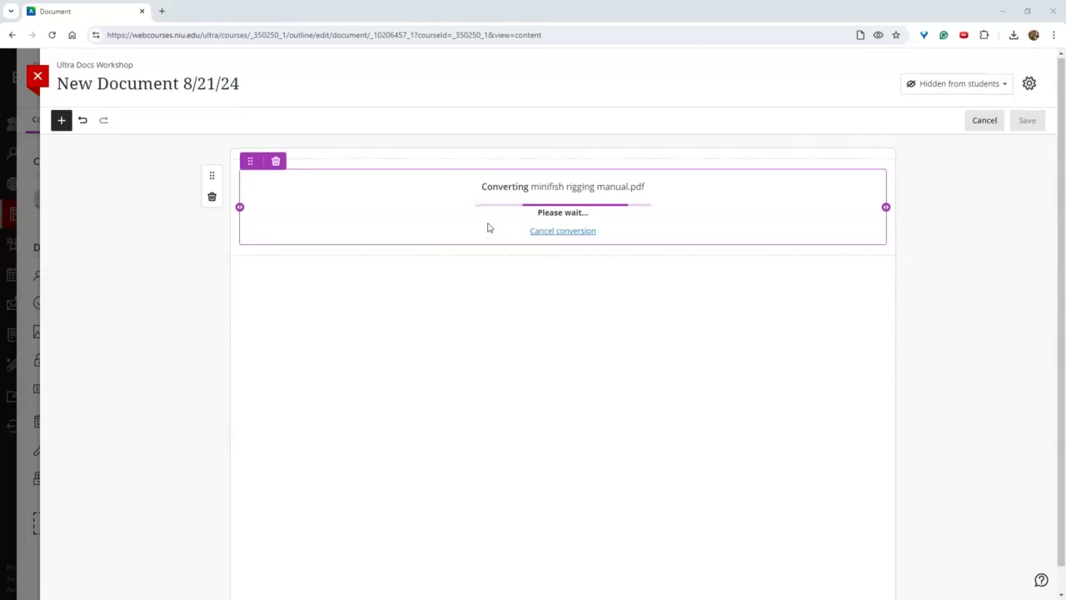
scroll(488, 226, "down", 1)
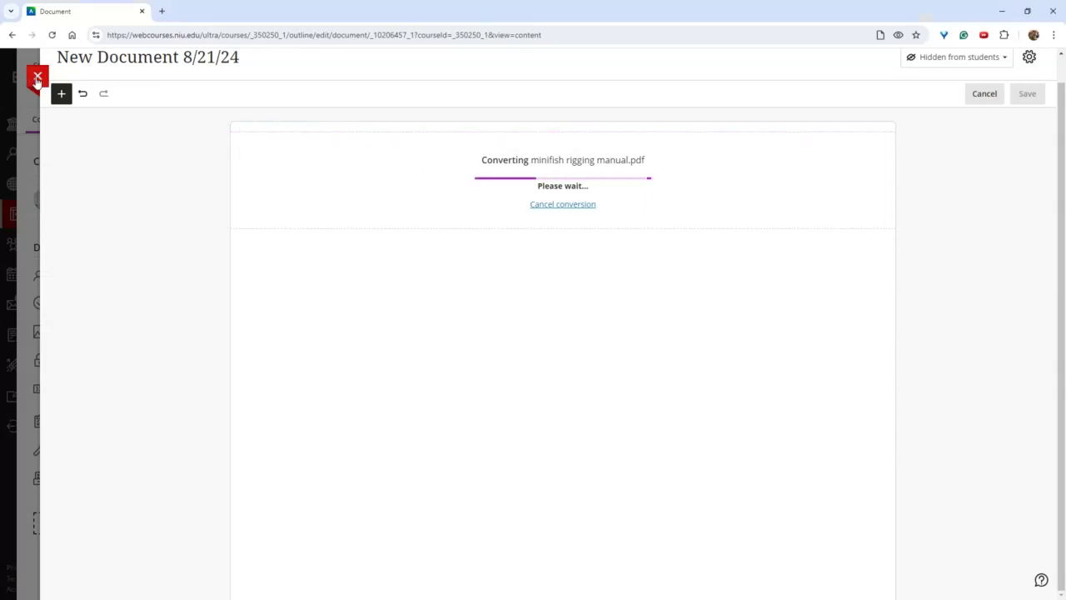
left_click(37, 78)
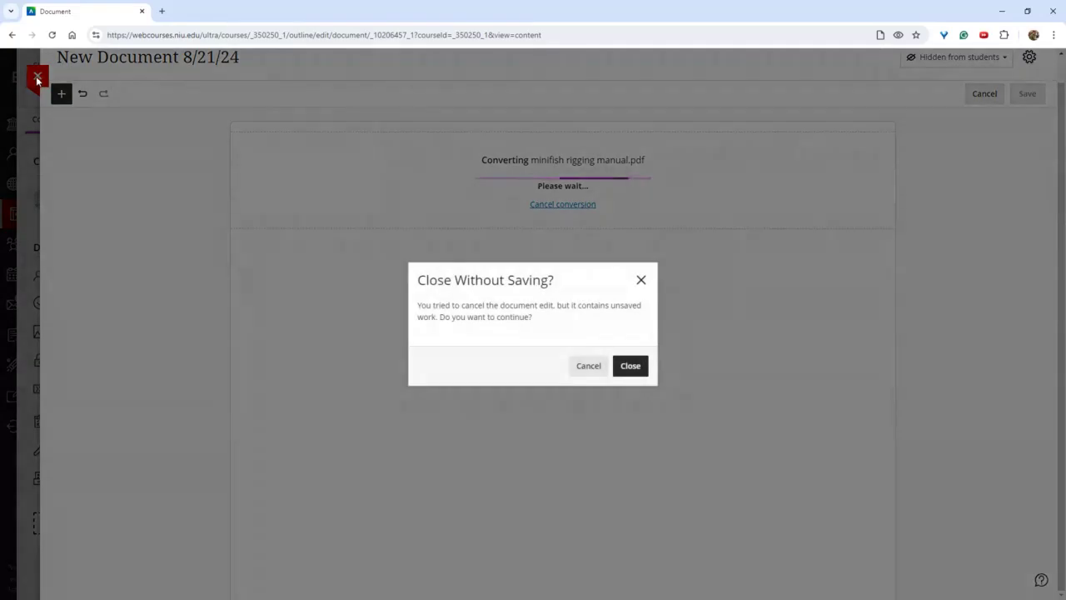
left_click(634, 368)
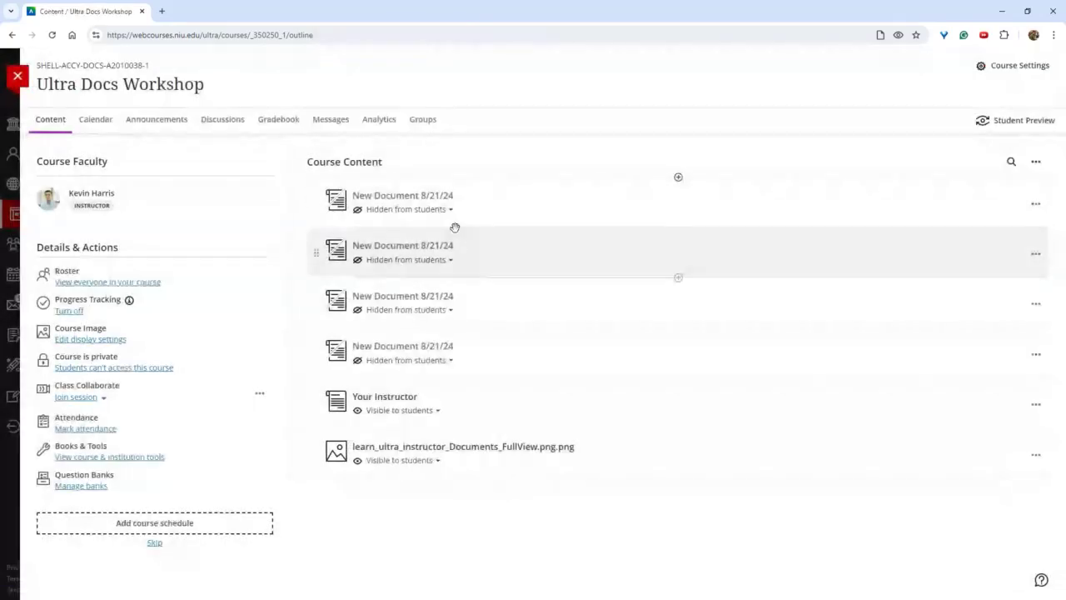
View the alternative download formats of the document headed "Title", and return to the course content
left_click(442, 348)
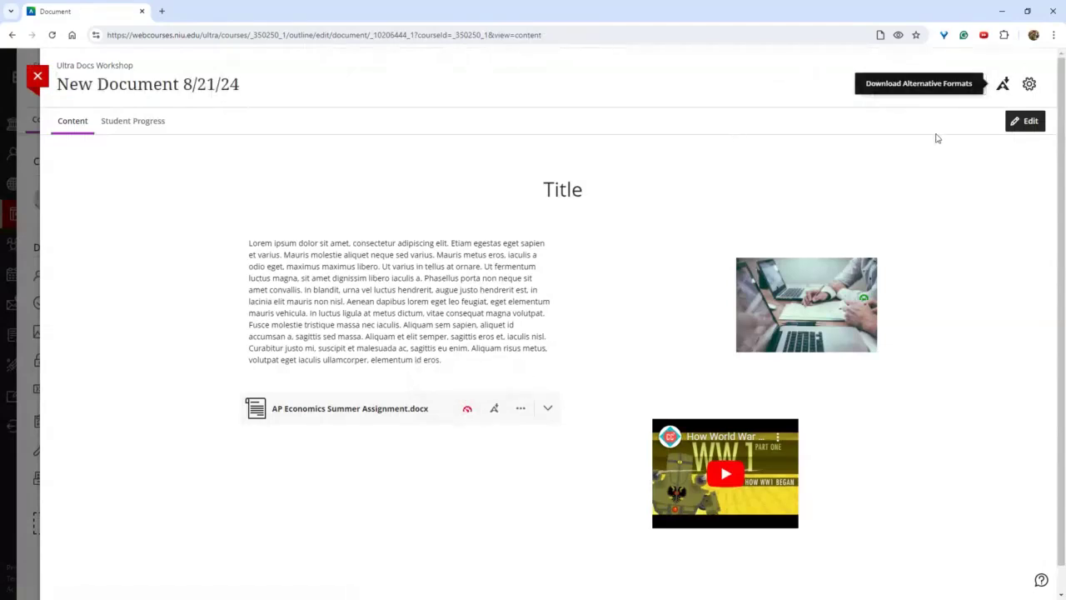
left_click(1003, 84)
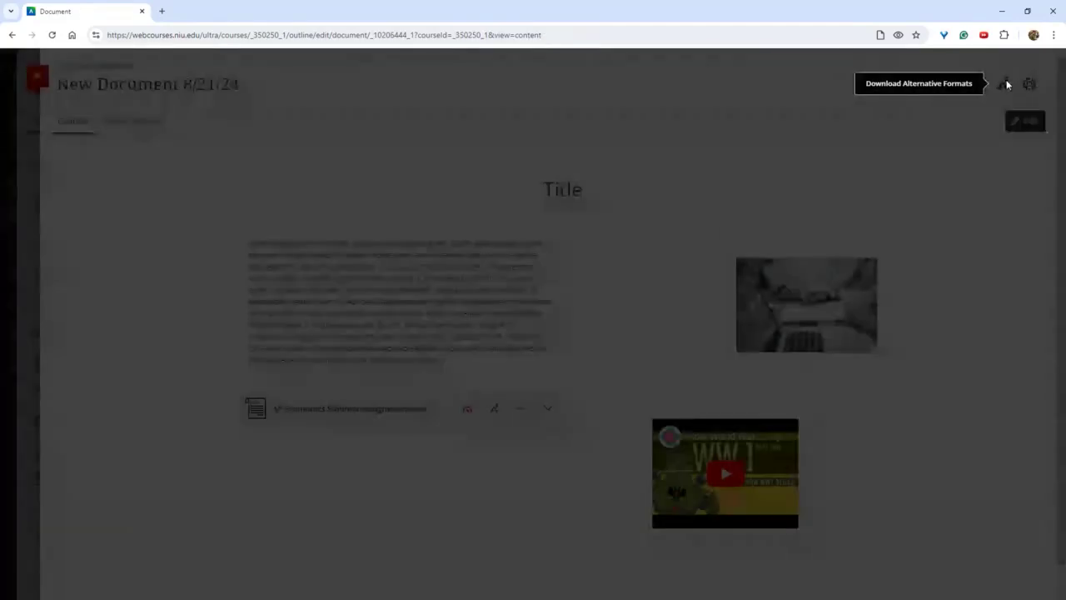
left_click(671, 87)
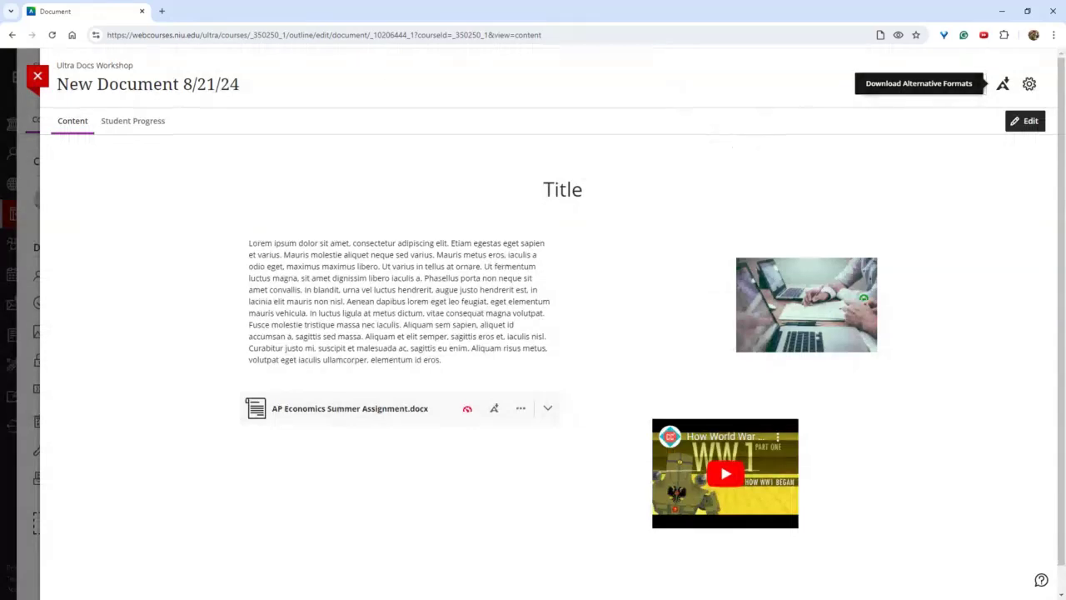
left_click(37, 75)
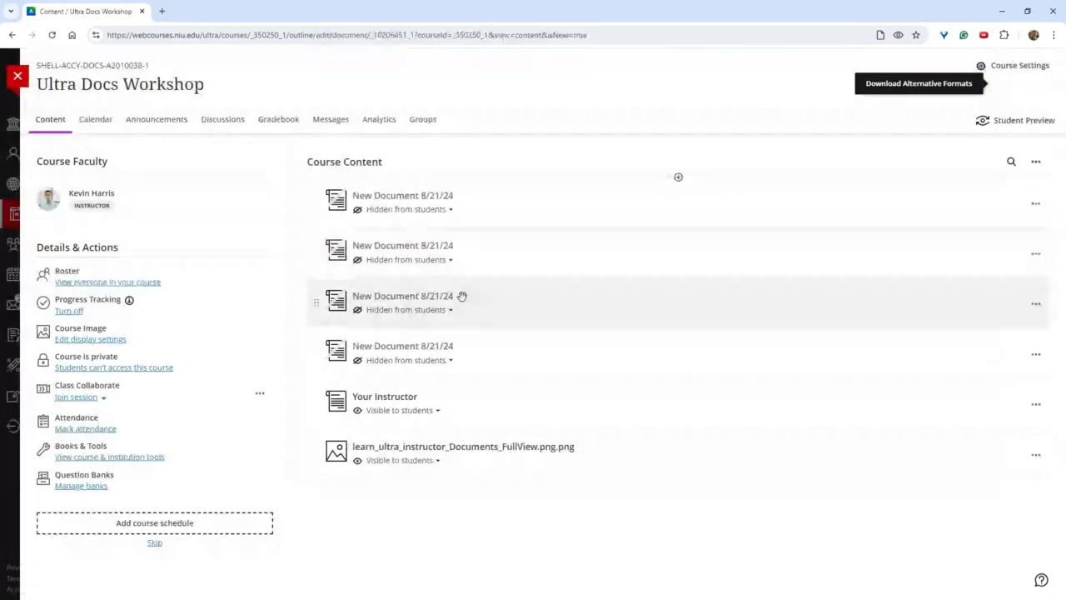
Open the AP Economics Summer Assignment document and check which alternative formats it offers for download
left_click(461, 298)
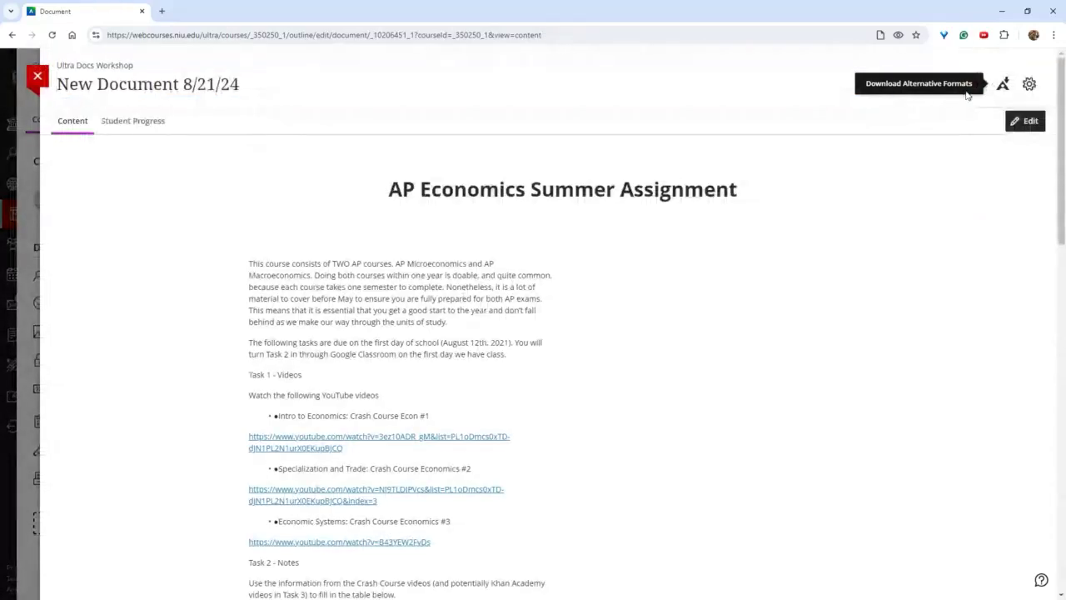
scroll(865, 123, "down", 3)
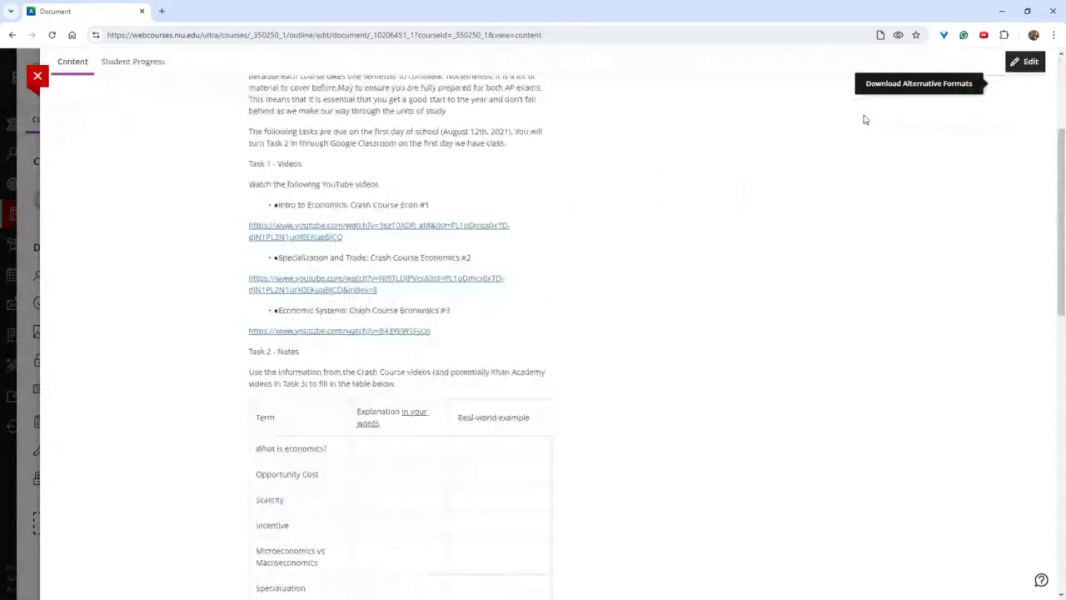
scroll(864, 117, "up", 3)
scroll(870, 105, "down", 2)
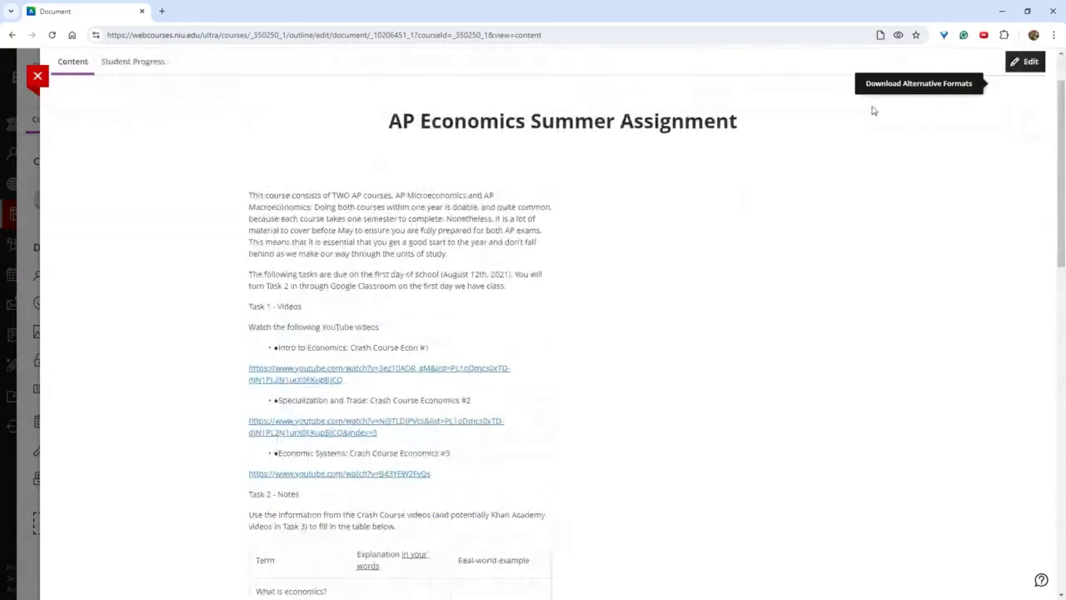
scroll(873, 111, "up", 1)
scroll(874, 111, "down", 1)
scroll(875, 111, "up", 1)
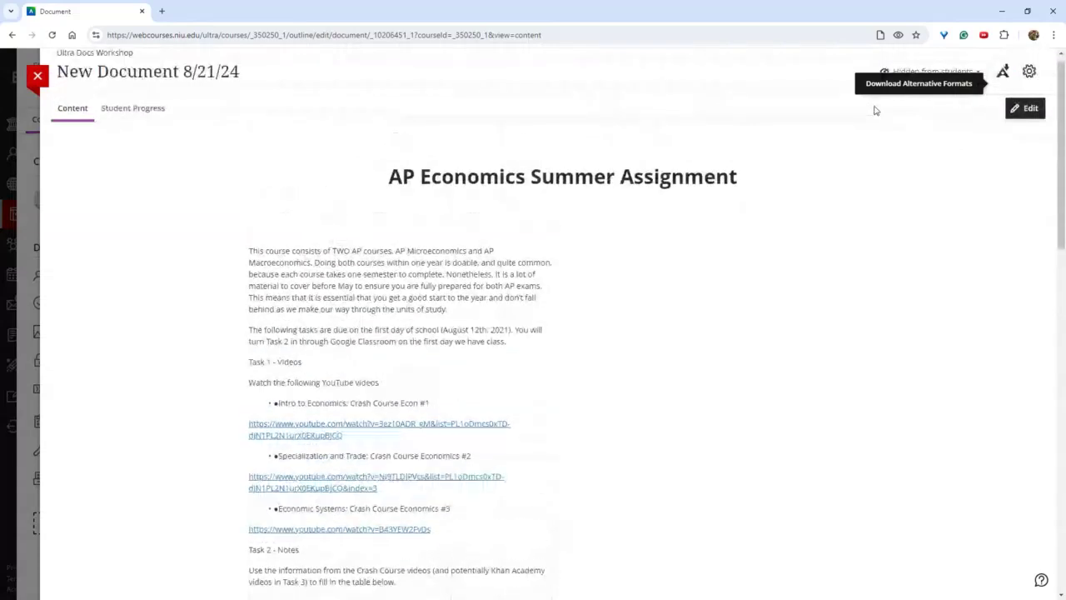
scroll(875, 110, "up", 1)
left_click(1005, 85)
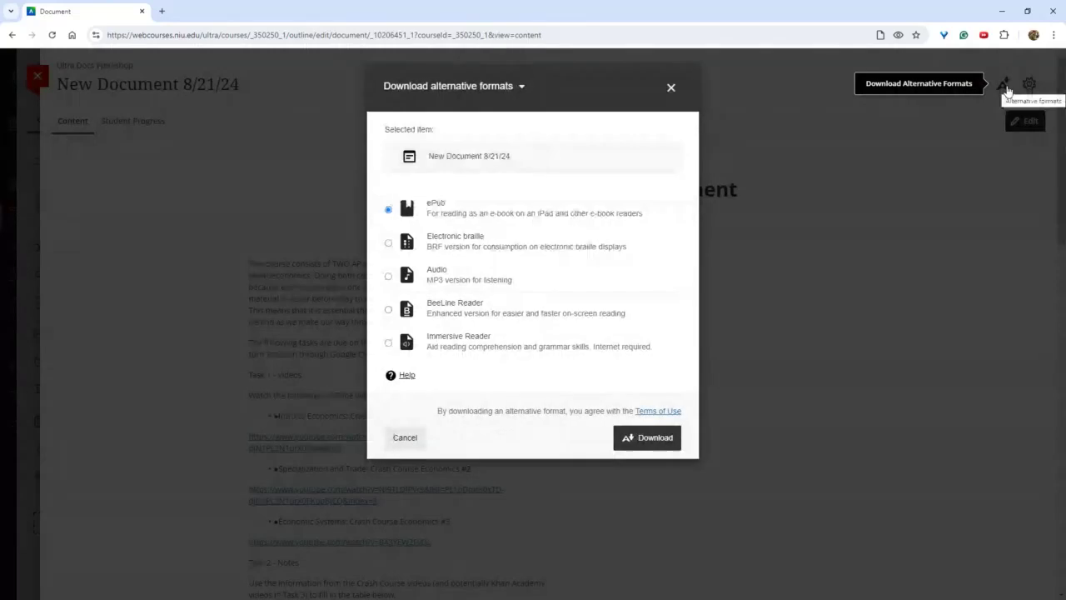
left_click(405, 437)
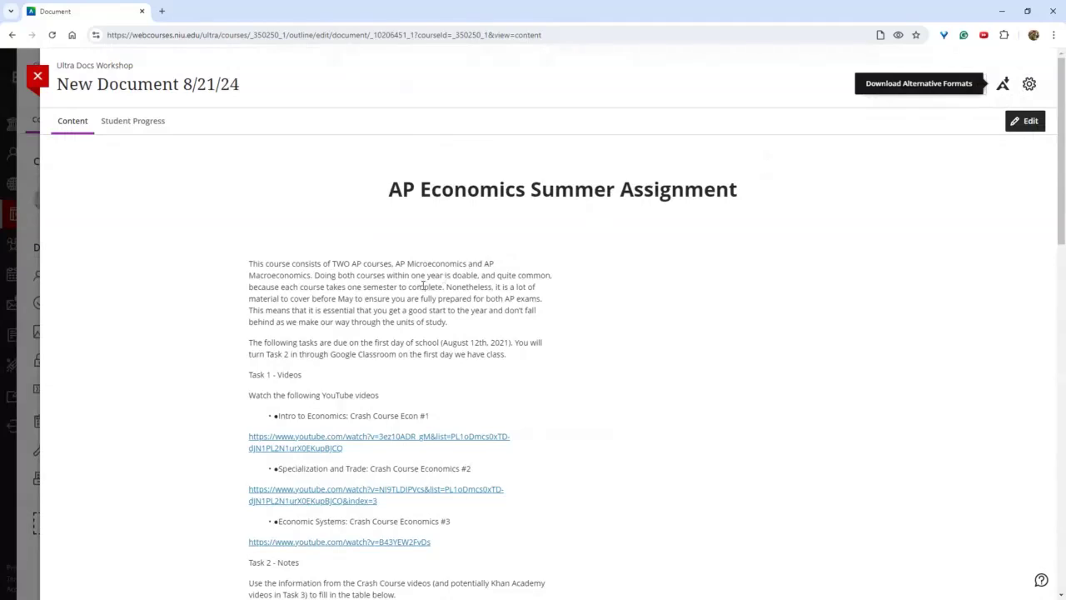
Open the AP Economics Summer Assignment document for editing and check the accessibility indicators of the document and its exam-weighting images
left_click(1032, 125)
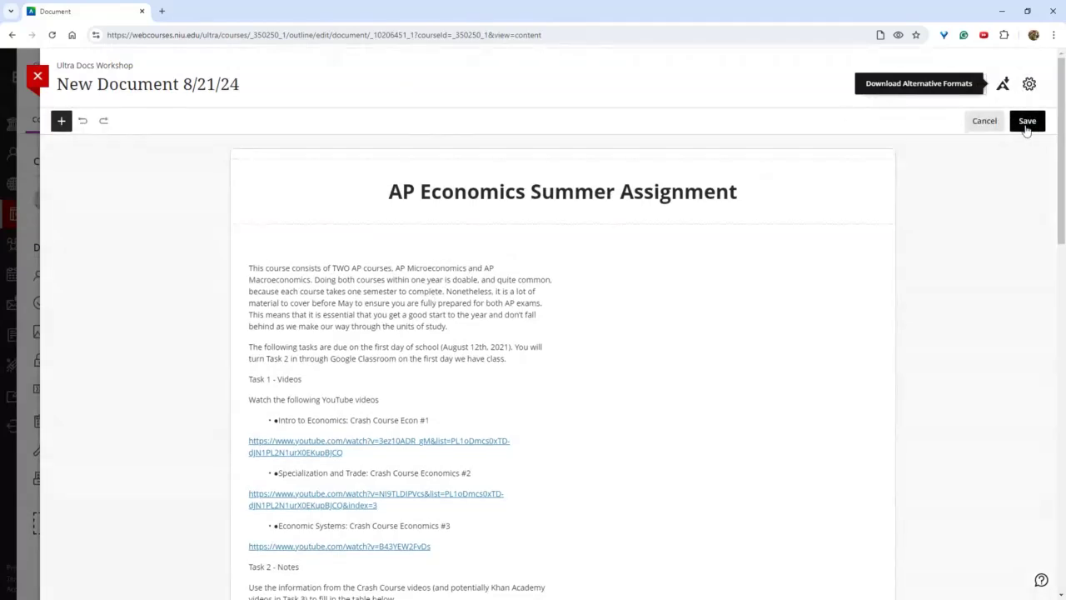
scroll(895, 124, "down", 1)
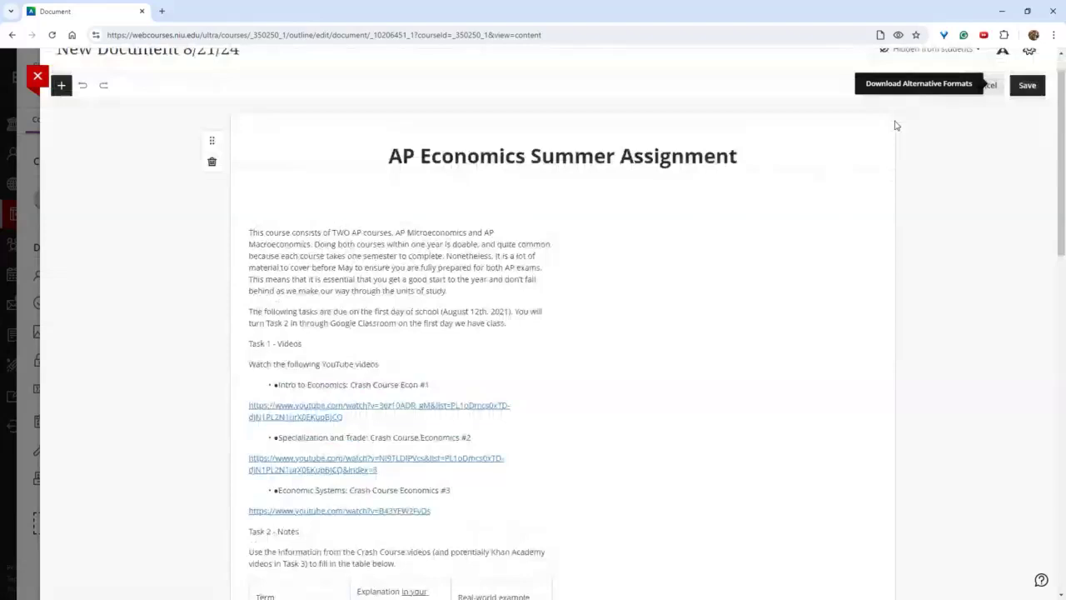
scroll(895, 124, "up", 1)
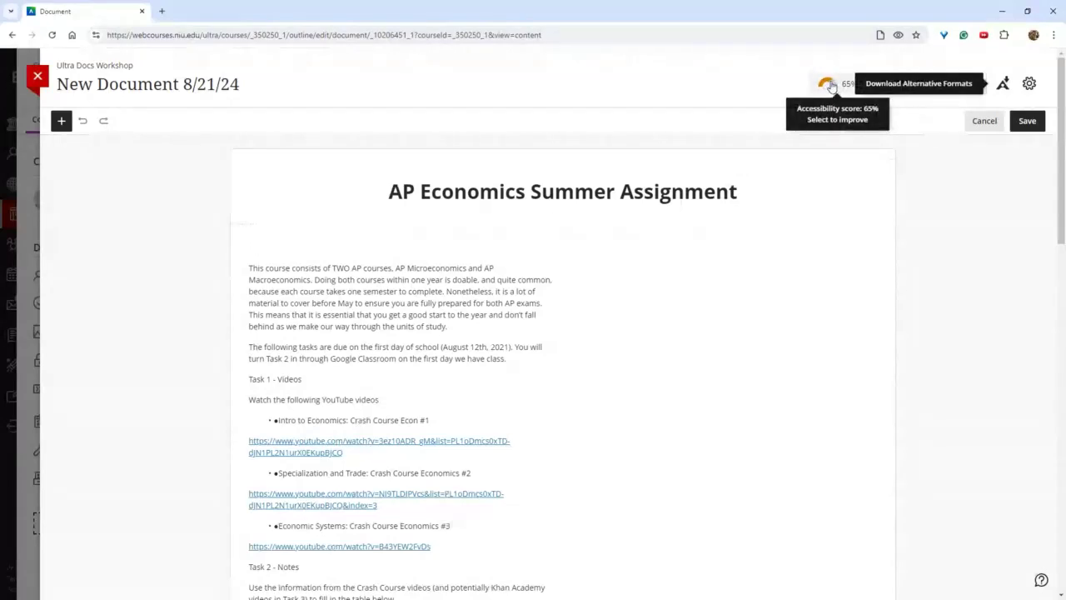
scroll(713, 207, "down", 10)
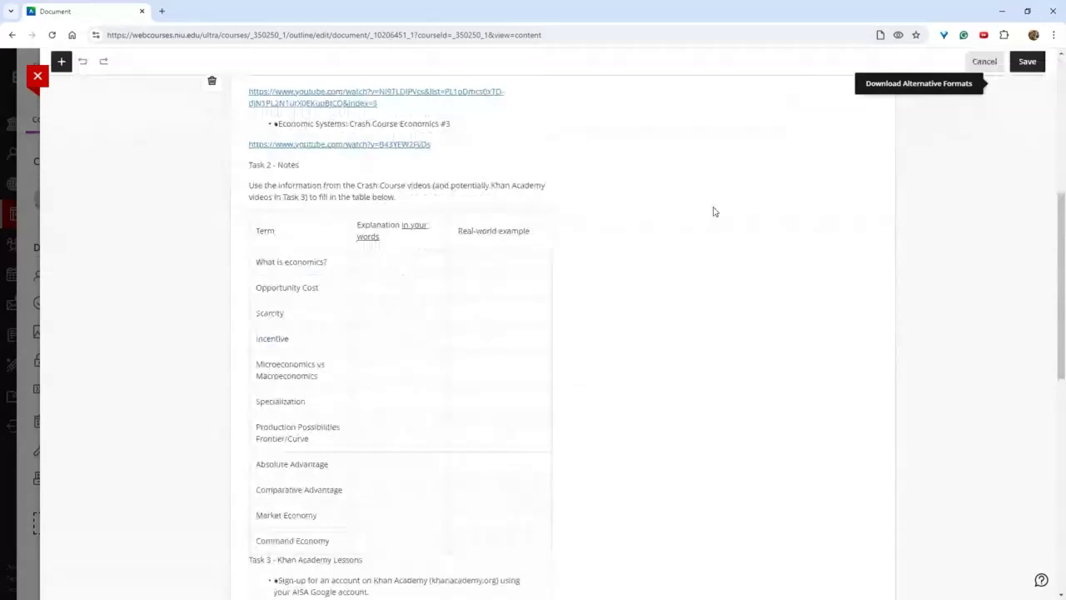
scroll(715, 211, "down", 2)
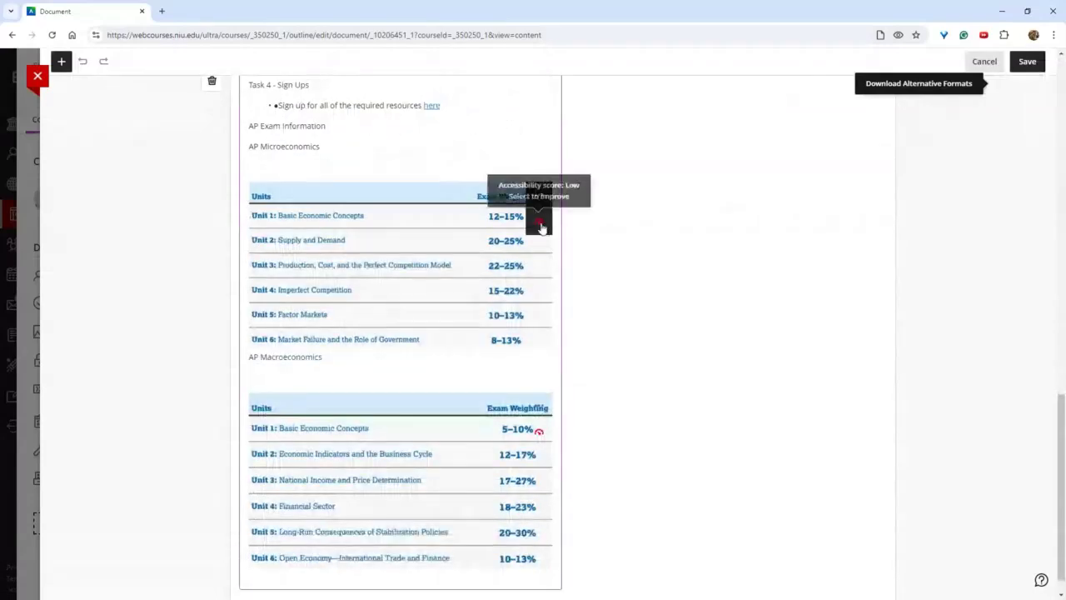
scroll(352, 295, "down", 1)
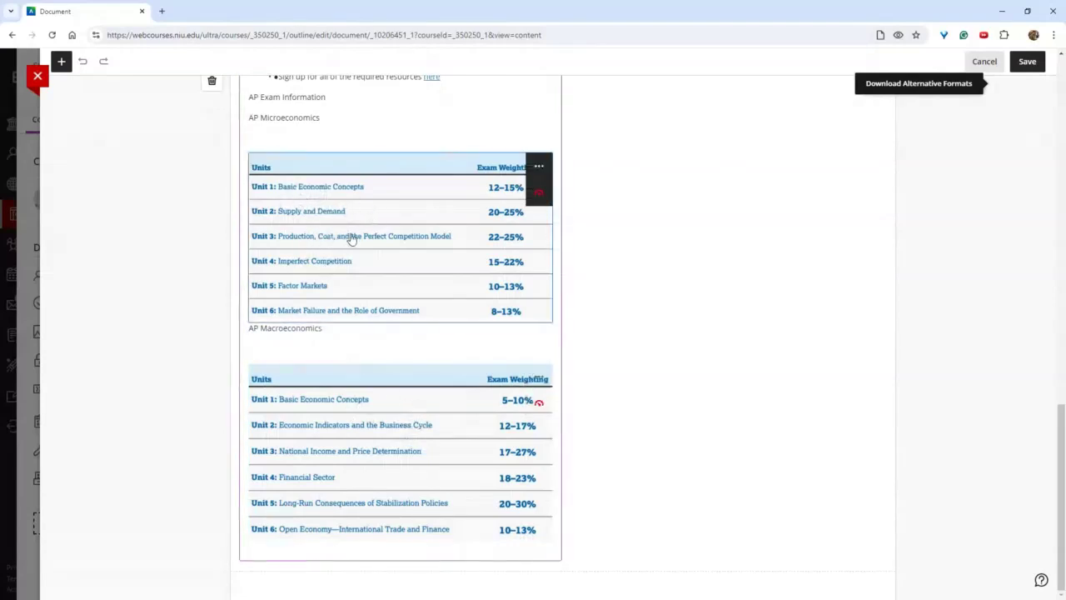
View the AP Microeconomics exam-weighting image enlarged, and close the enlarged view
scroll(396, 265, "up", 2)
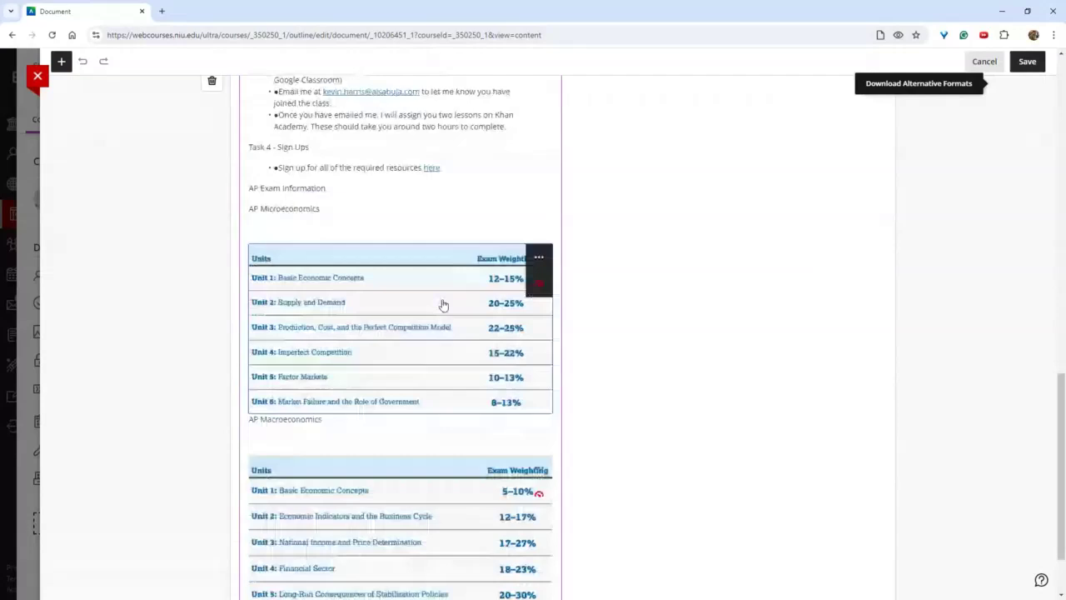
left_click(442, 310)
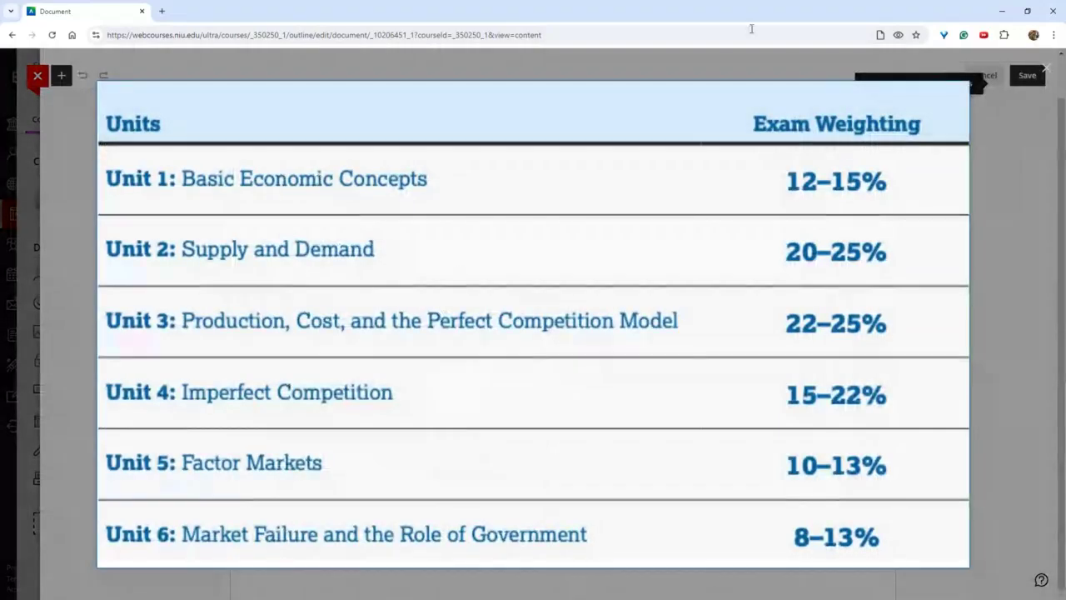
left_click(1042, 69)
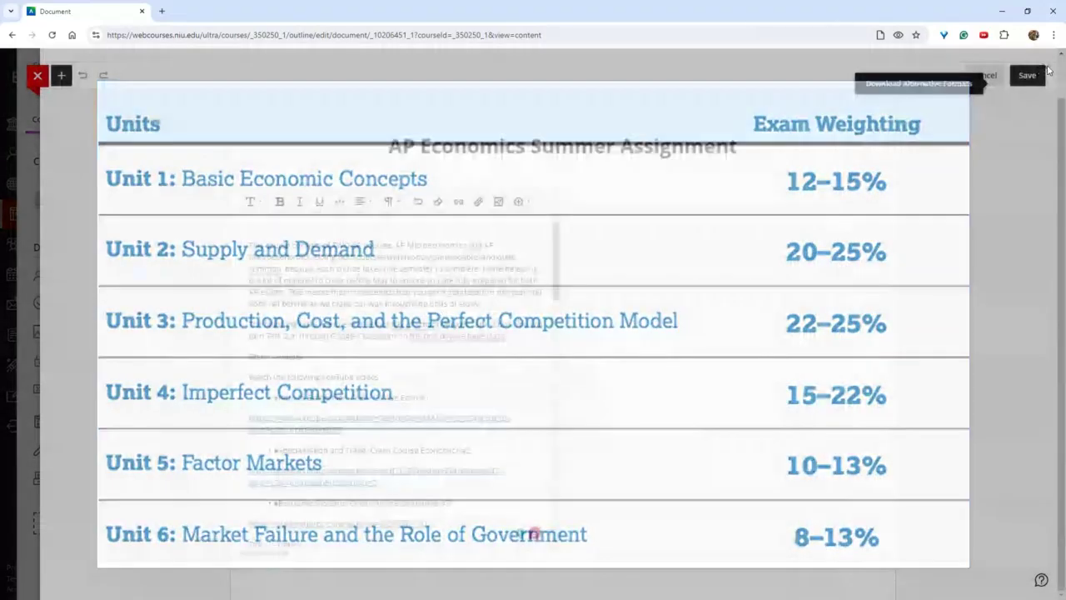
Delete the AP Microeconomics and AP Macroeconomics exam-weighting images from the document's text block, and leave the block's editing mode
scroll(387, 341, "down", 10)
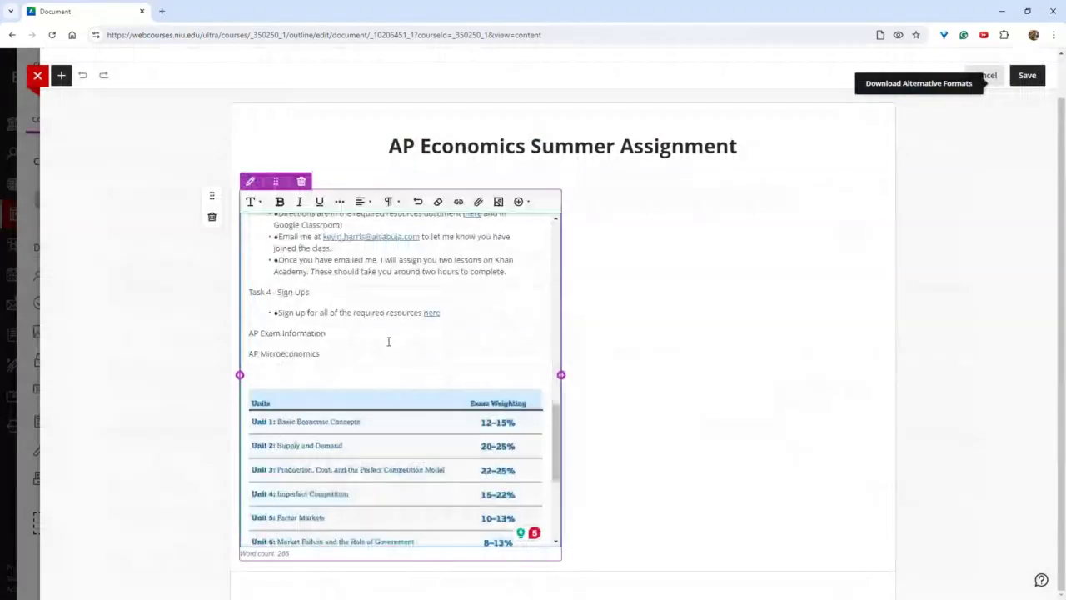
left_click(403, 300)
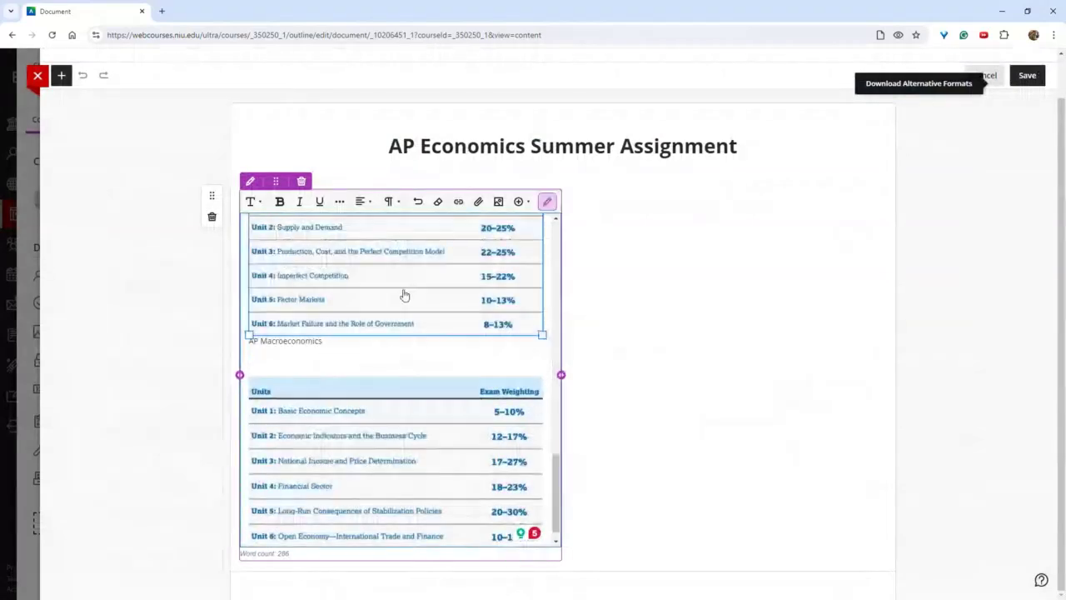
key("Delete")
left_click(419, 430)
key("Delete")
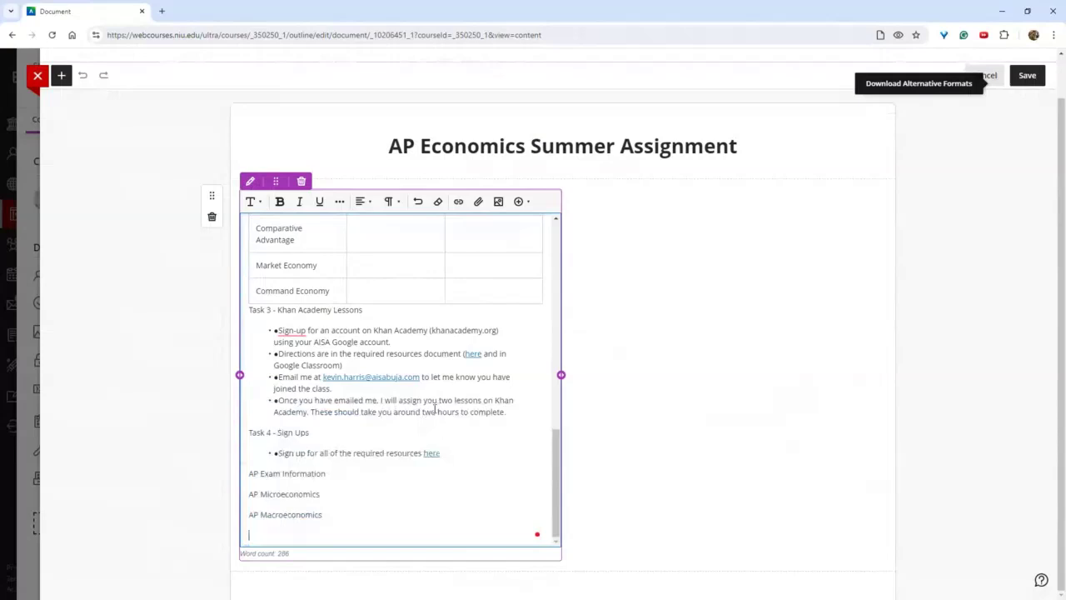
scroll(709, 162, "up", 2)
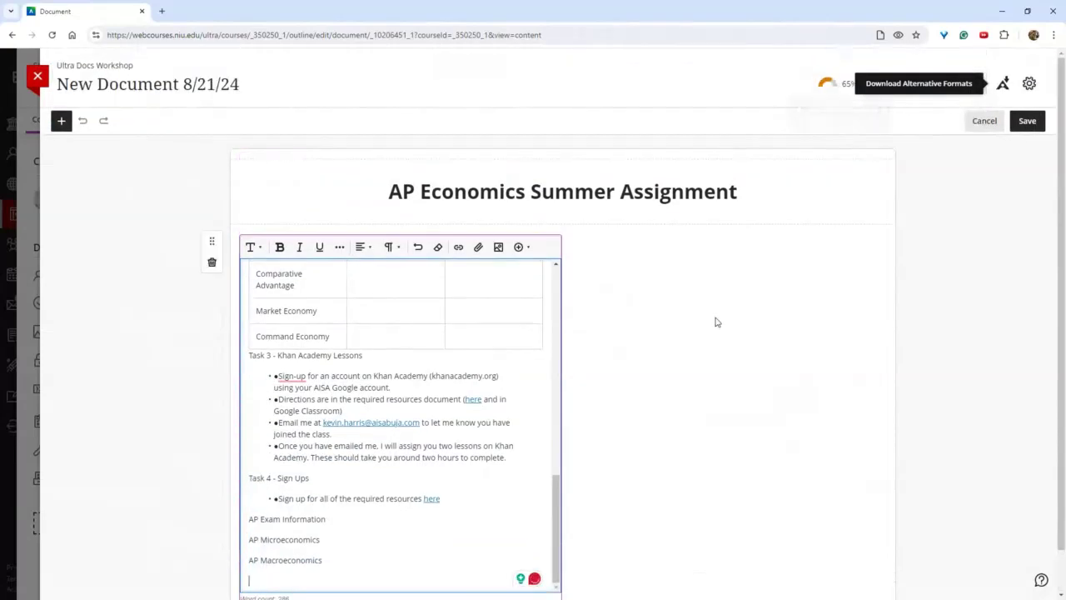
left_click(717, 323)
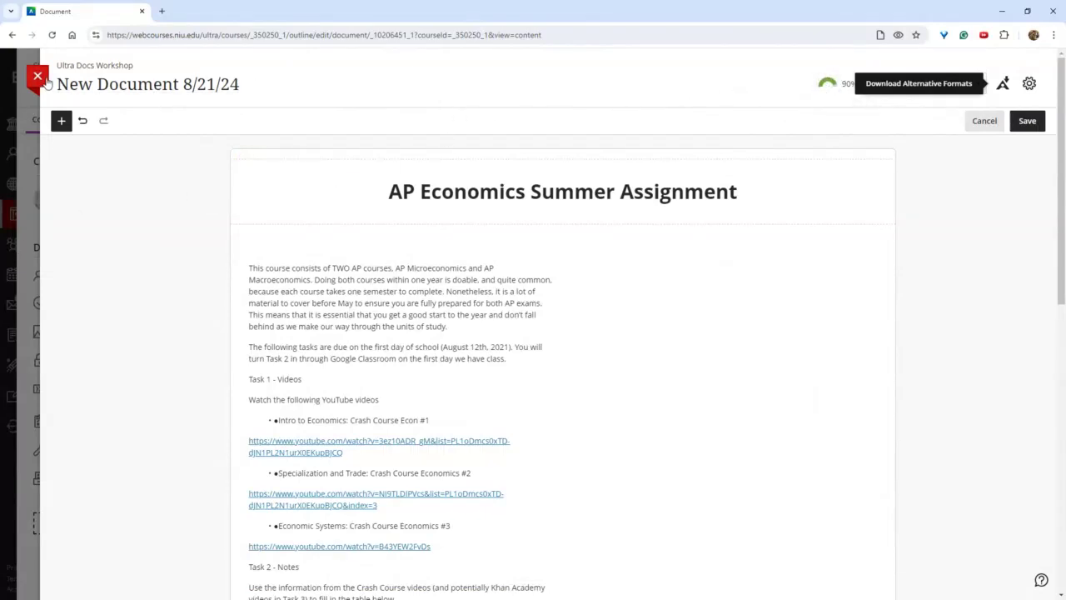
left_click(38, 76)
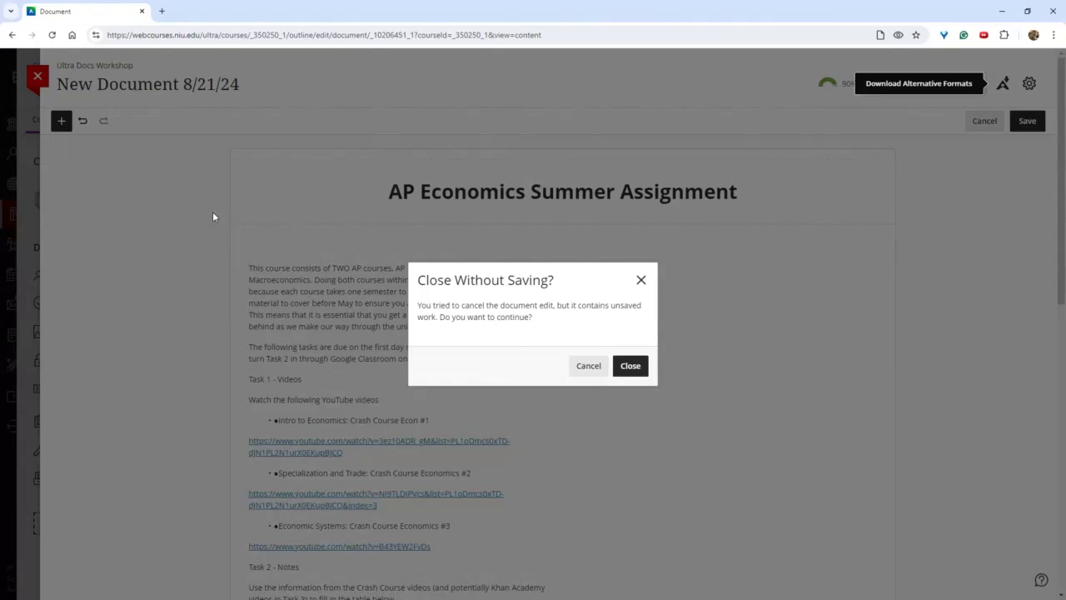
left_click(641, 280)
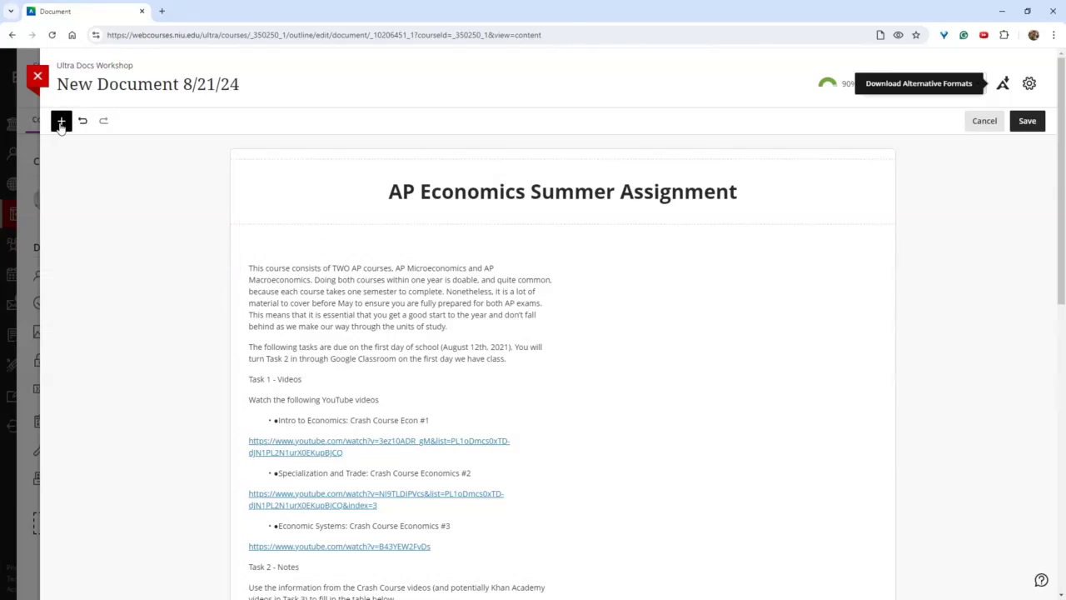
left_click(61, 121)
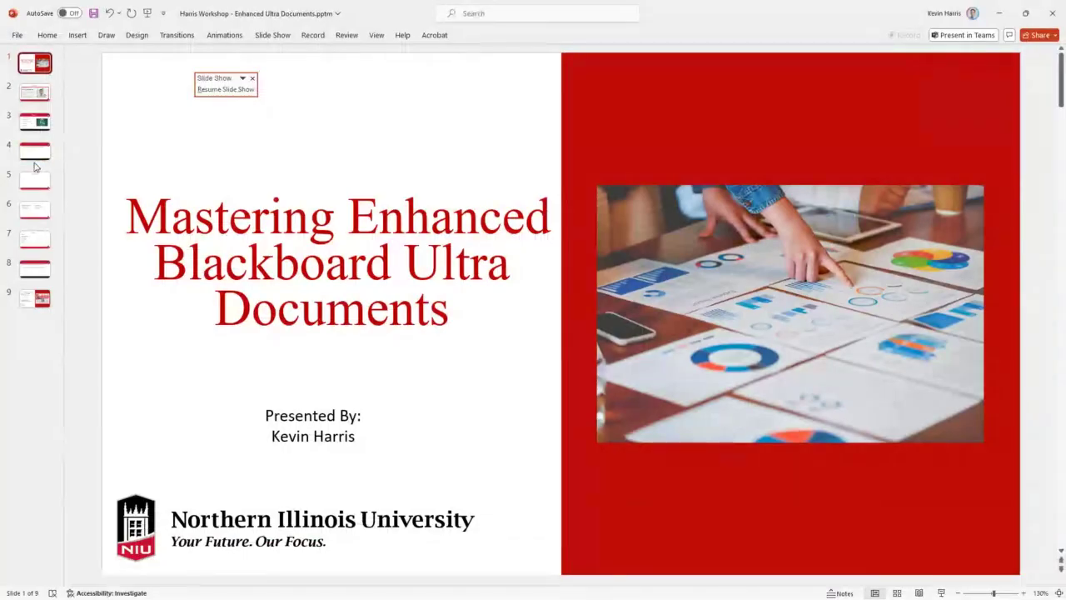
Switch to the Enhanced Ultra Documents presentation in PowerPoint and show the "Try It Out" slide, selecting the text box with the building and editing tasks
left_click(40, 181)
left_click(40, 209)
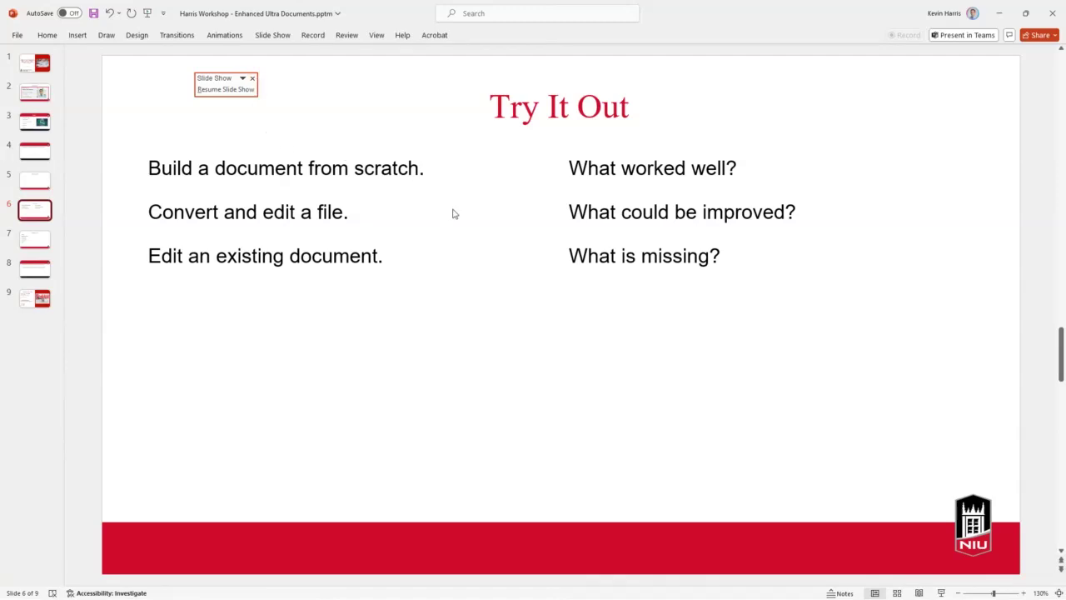
left_click(317, 158)
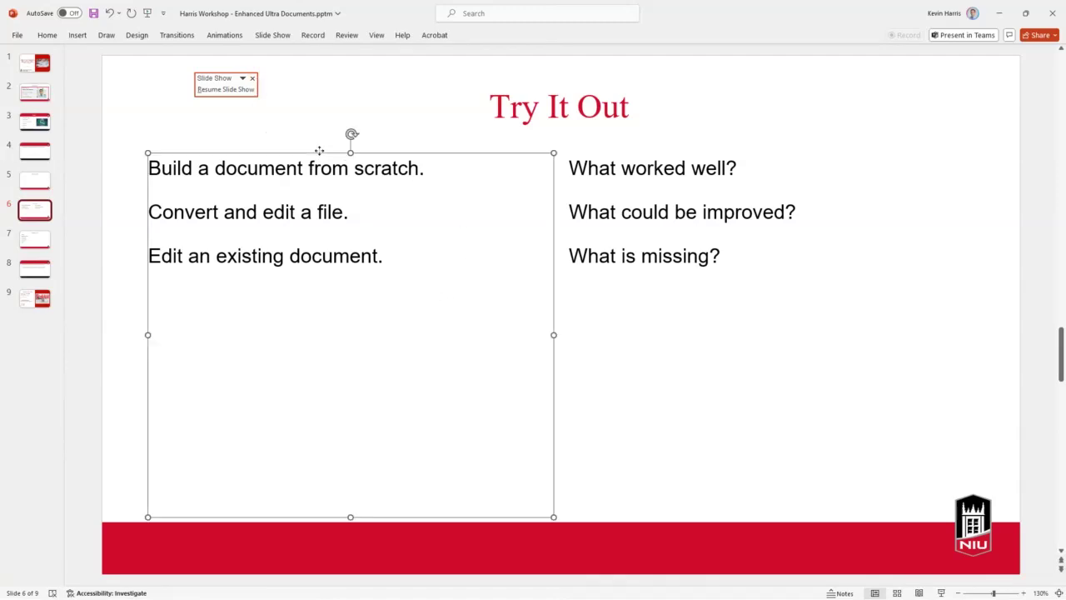